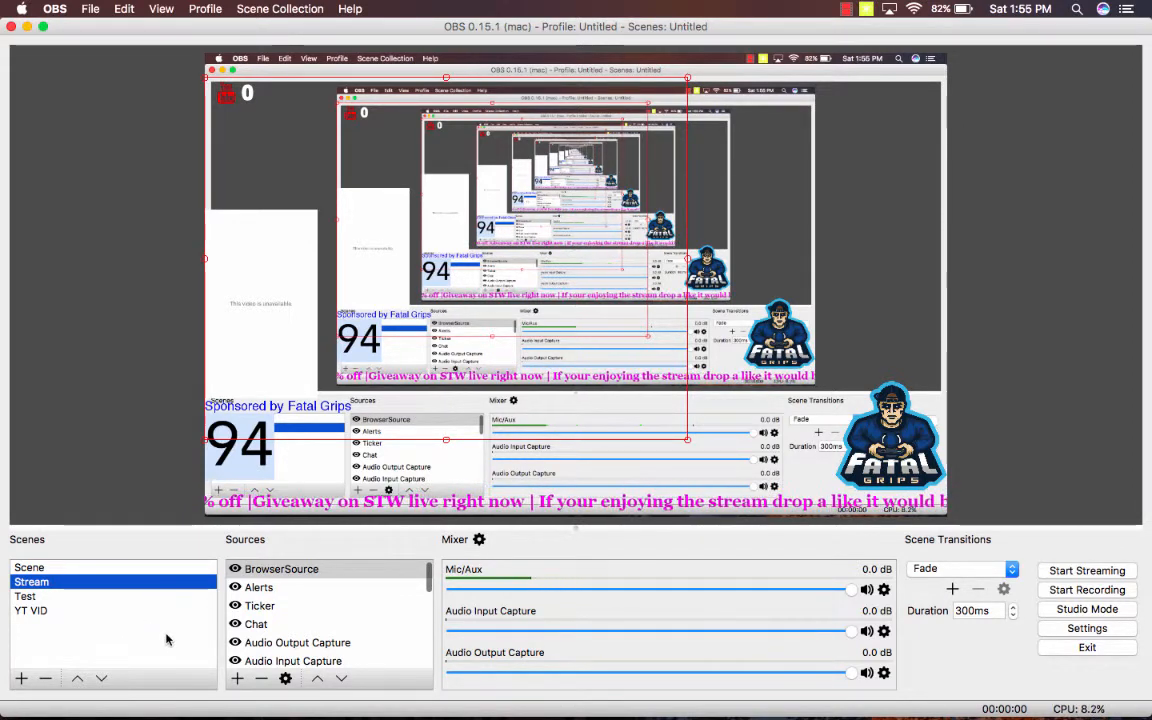
- Switch to the YT VID scene and look through its list of sources
click(33, 612)
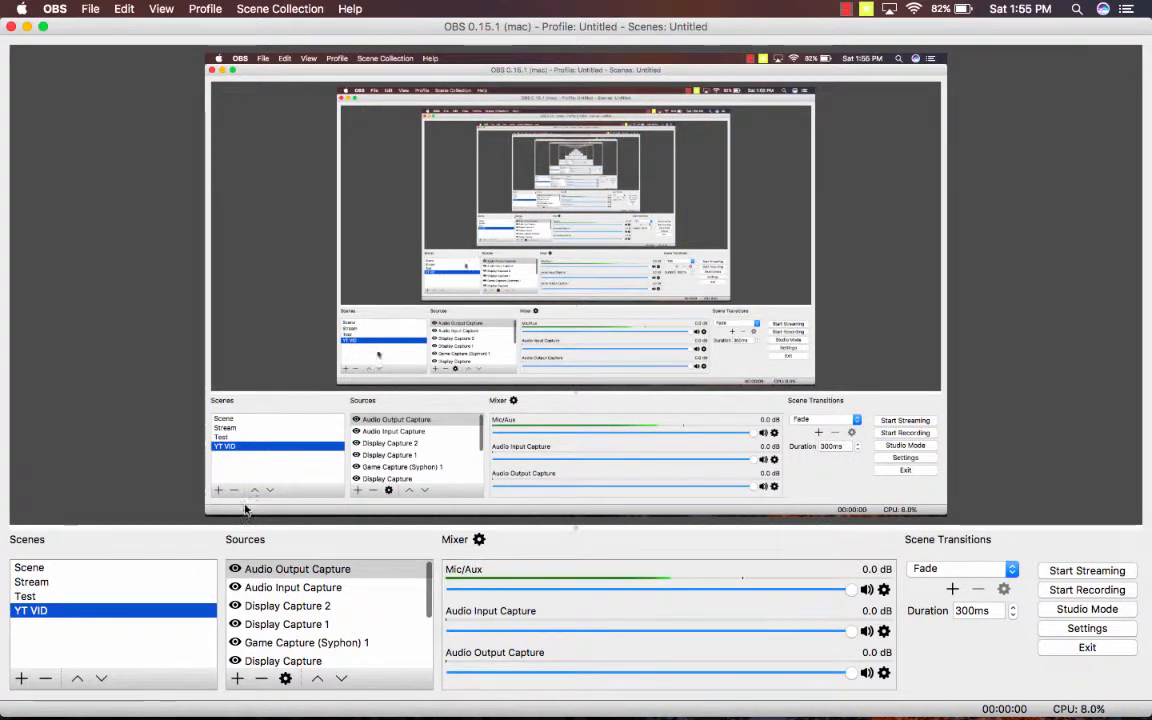
click(68, 568)
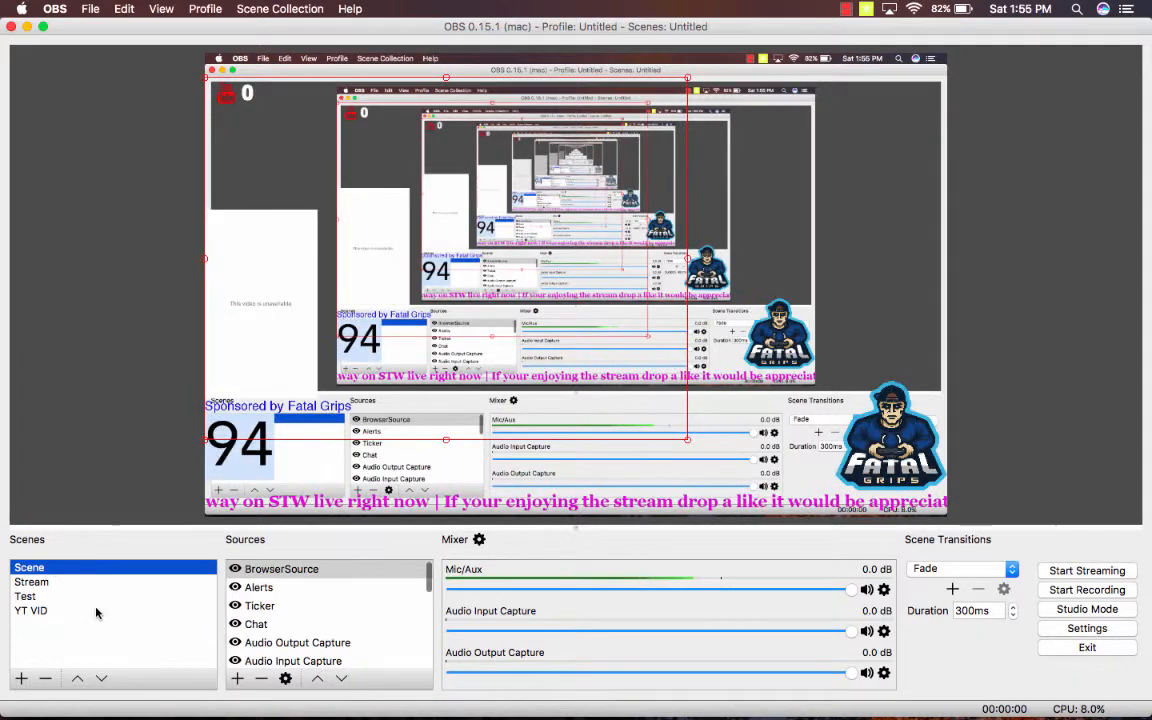
click(31, 612)
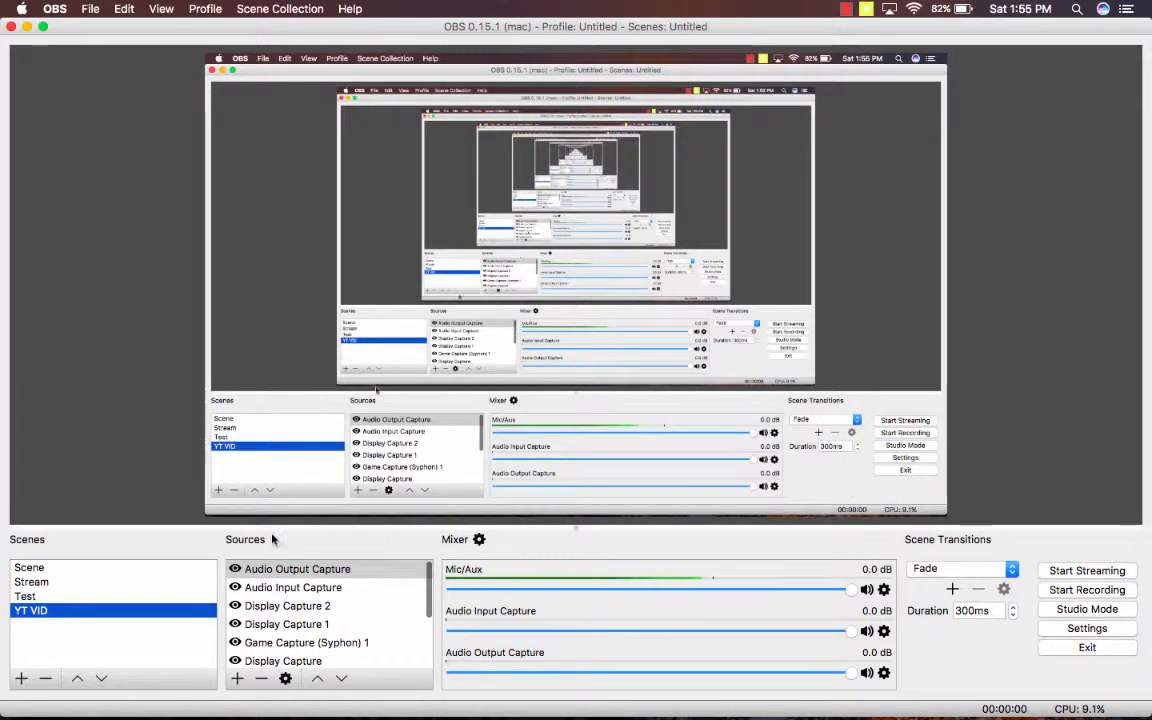
click(287, 572)
scroll(288, 595, down, 3)
scroll(288, 595, up, 3)
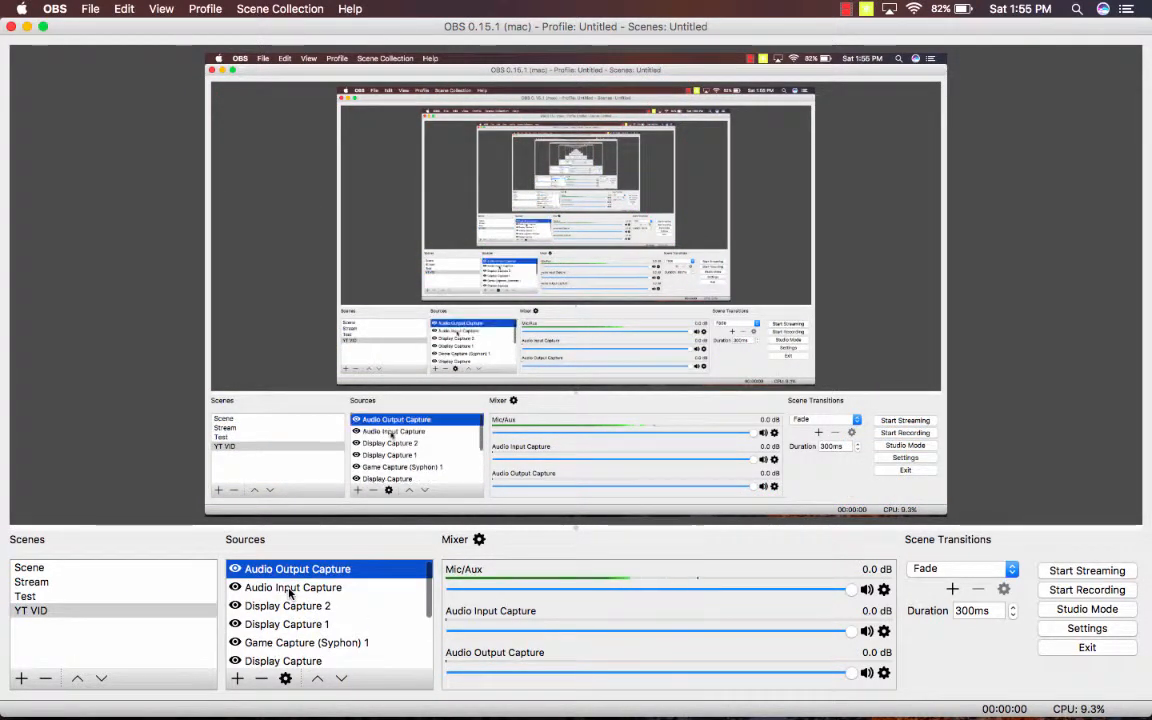
mouse_move(229, 703)
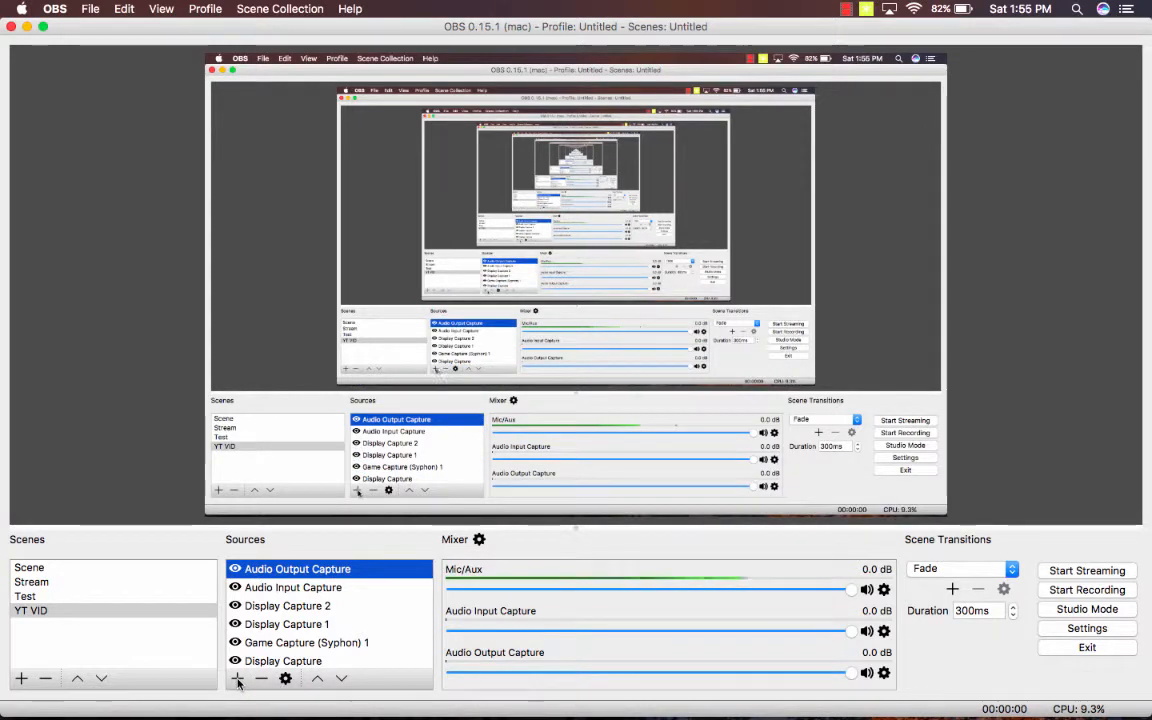
click(238, 679)
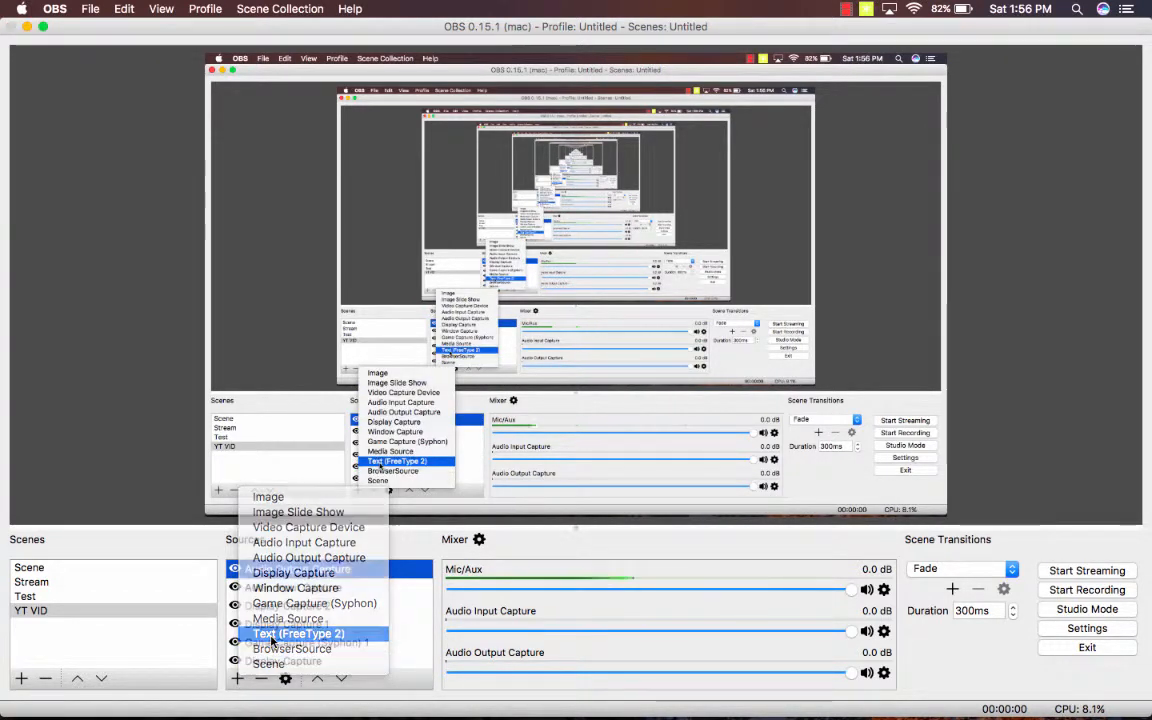
click(270, 634)
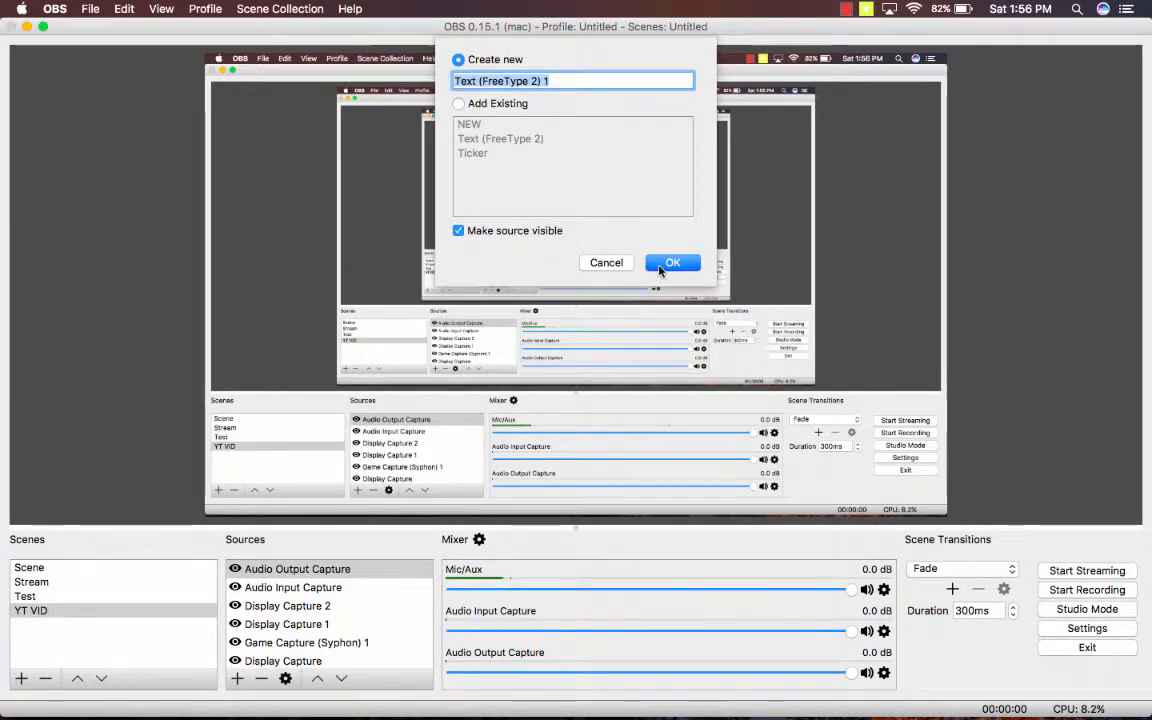
click(606, 262)
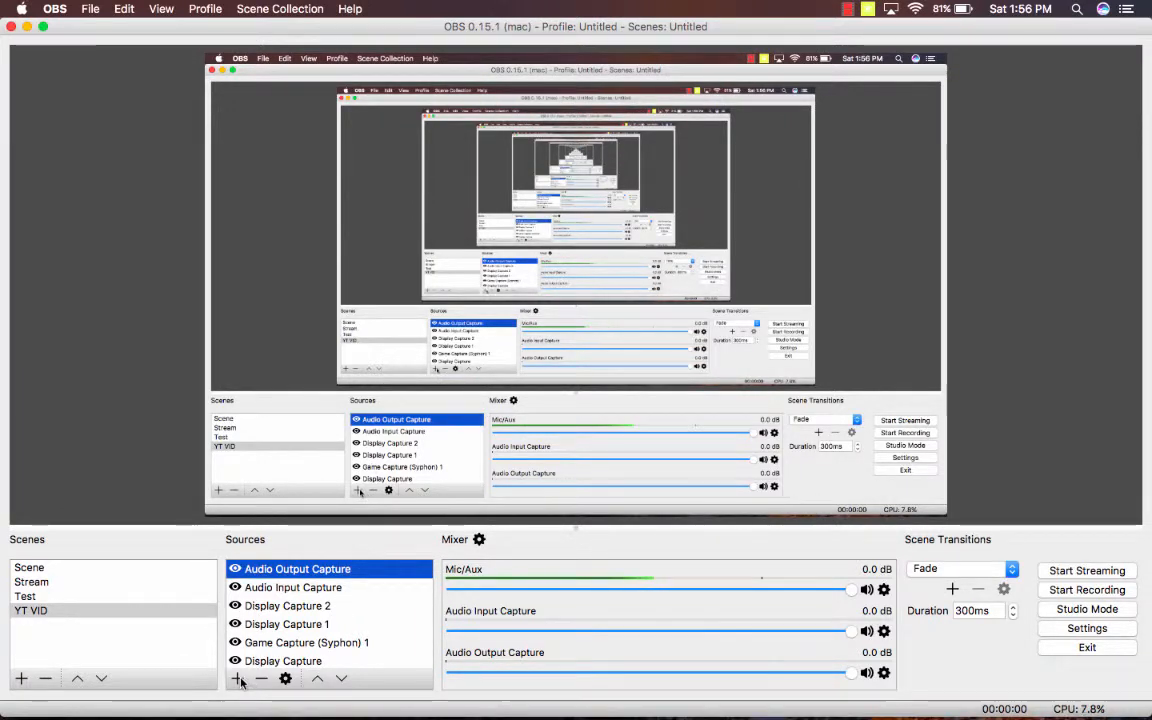
- Add a new Text (FreeType 2) source named "U" to the YT VID scene
click(239, 679)
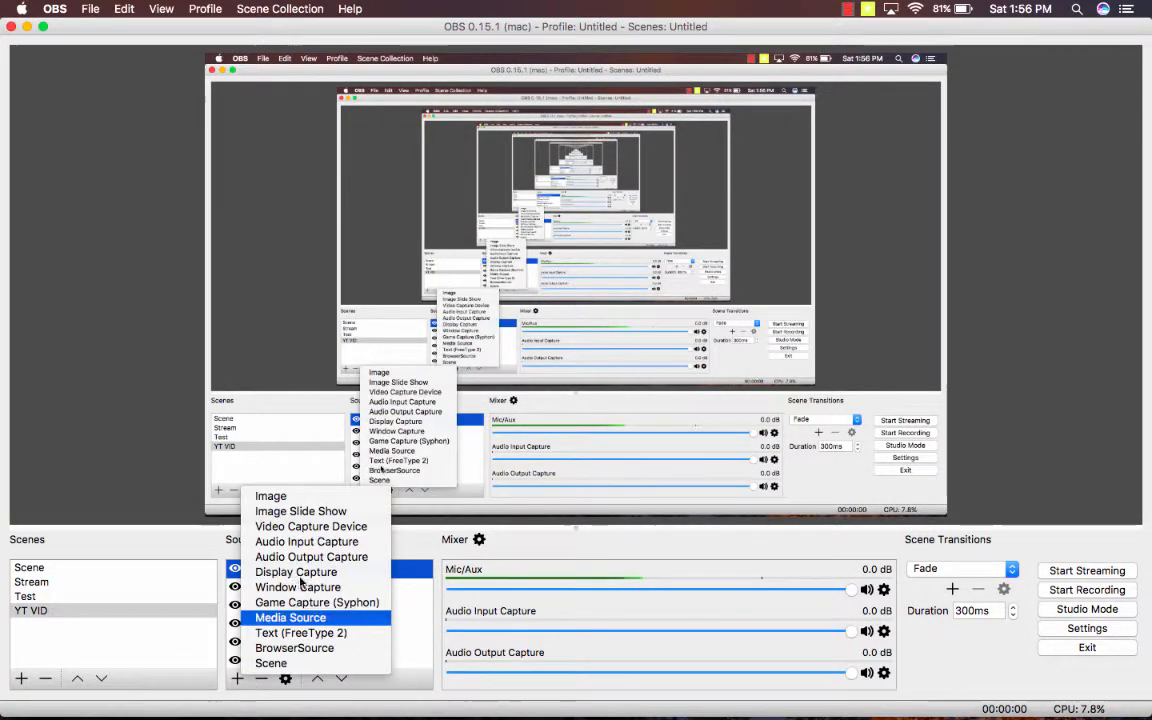
click(310, 635)
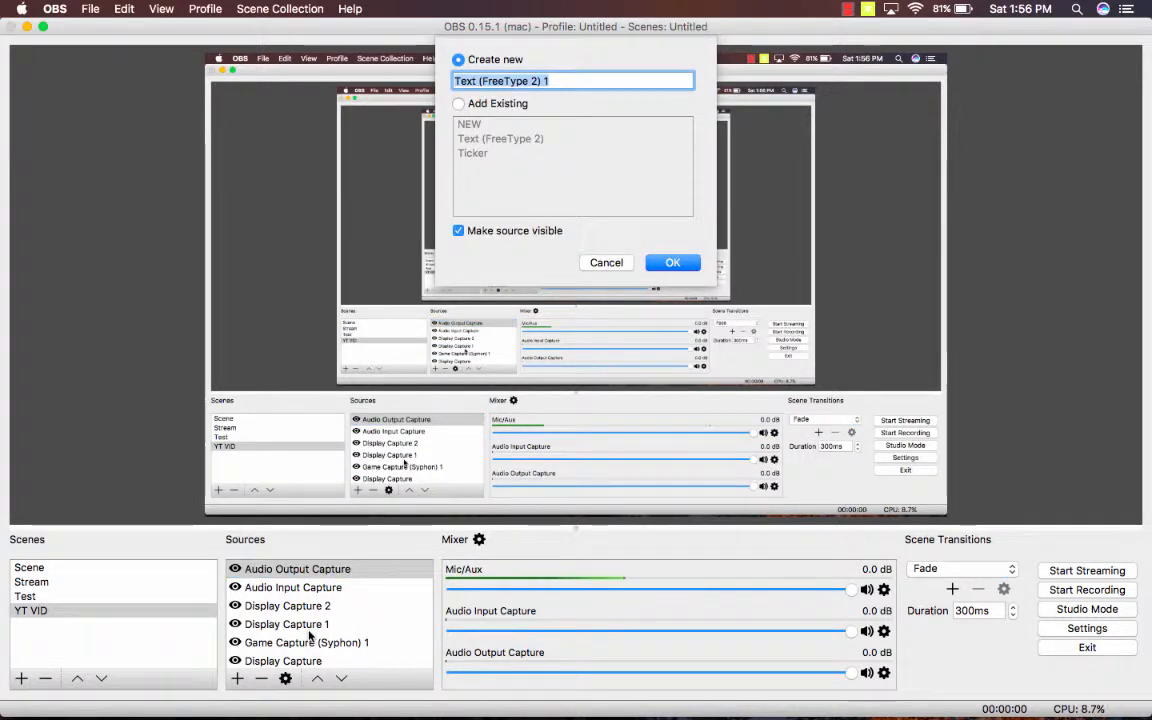
text(U)
key(Return)
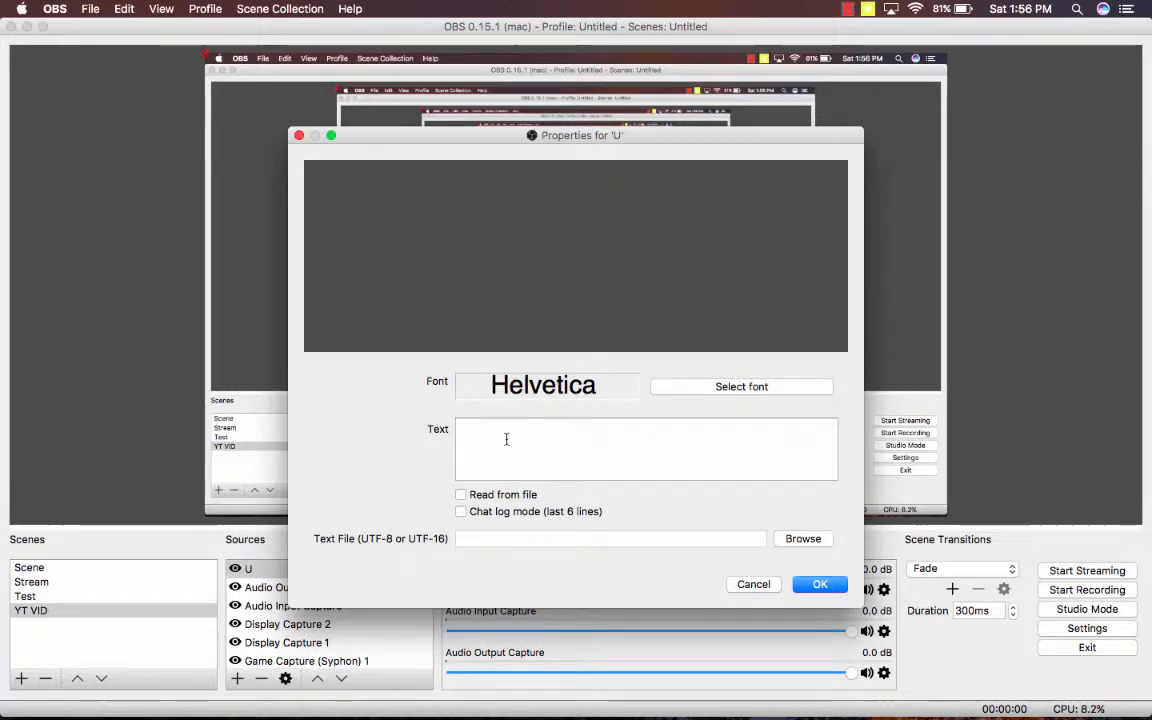
- Fill the source's text with one long line of random filler letters starting with "Suwbfubejfjabdbfjbdjab" and accept the properties
text(SSSS)
key(BackSpace)
key(BackSpace)
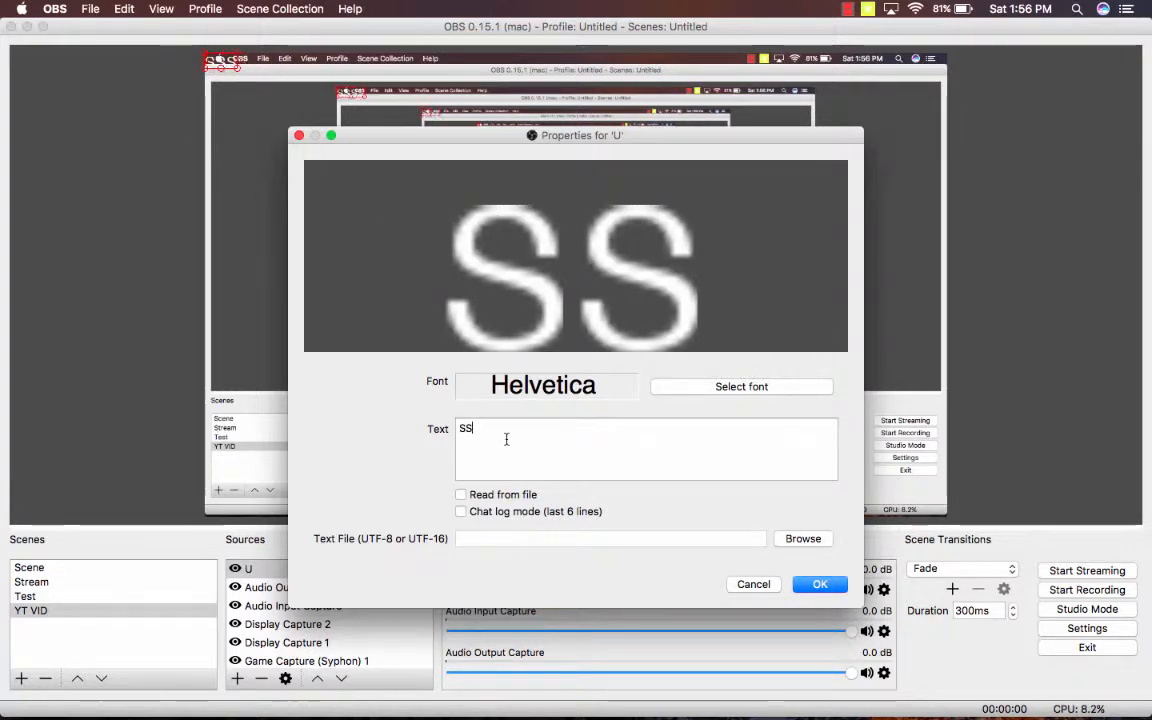
key(BackSpace)
text(uwbfubejfjabdbfjbdjab)
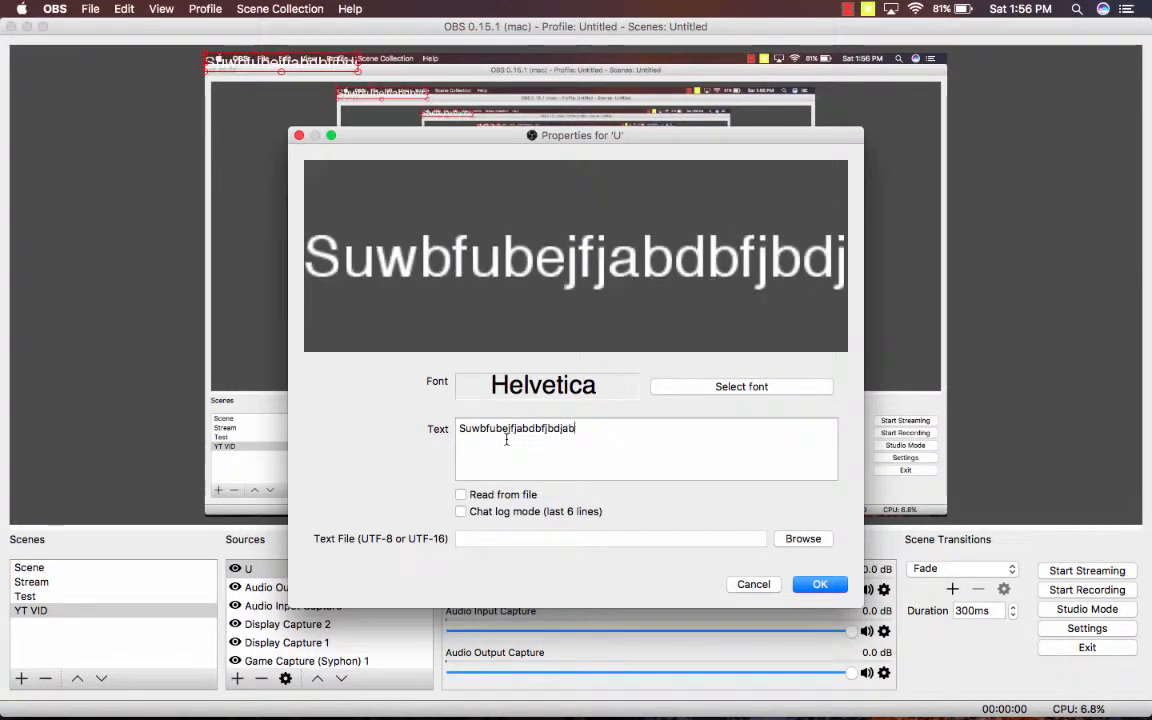
text(fjdajbfjdbjfbdjbafjbabbfdjfbd)
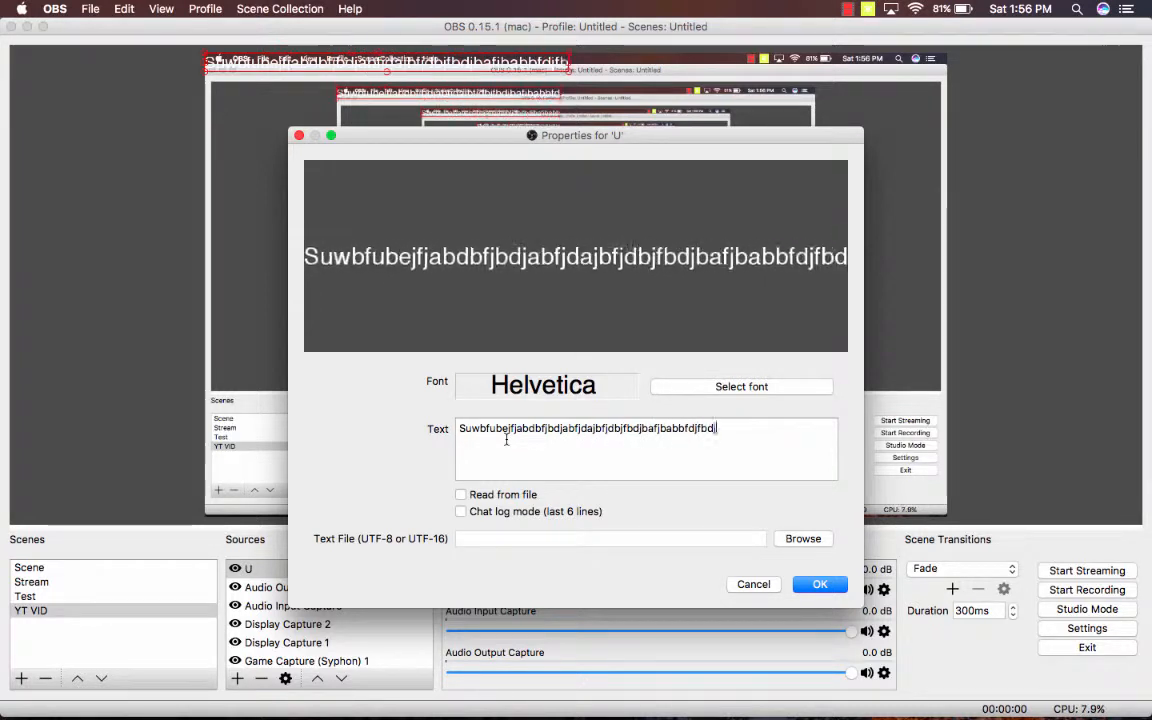
text(jbfjbjabbdfjbfs)
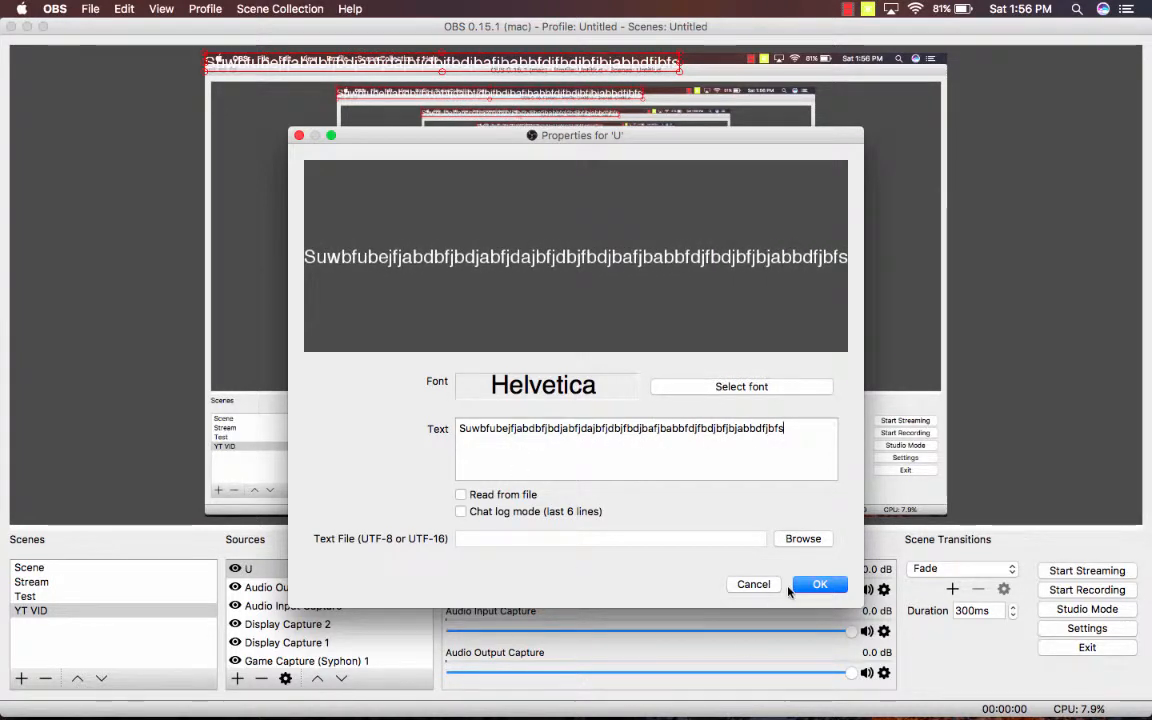
click(806, 587)
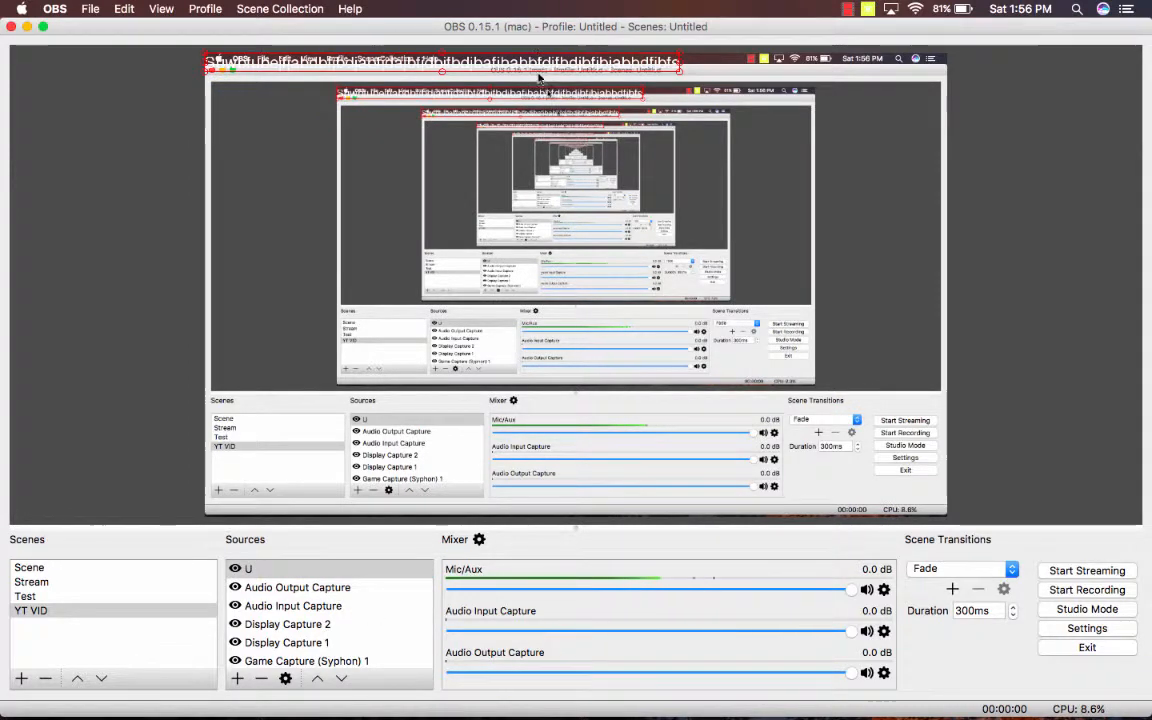
- Move the text line to about mid-height in the preview and set both its Color 1 and Color 2 to black (#000000)
drag(540, 77, 432, 270)
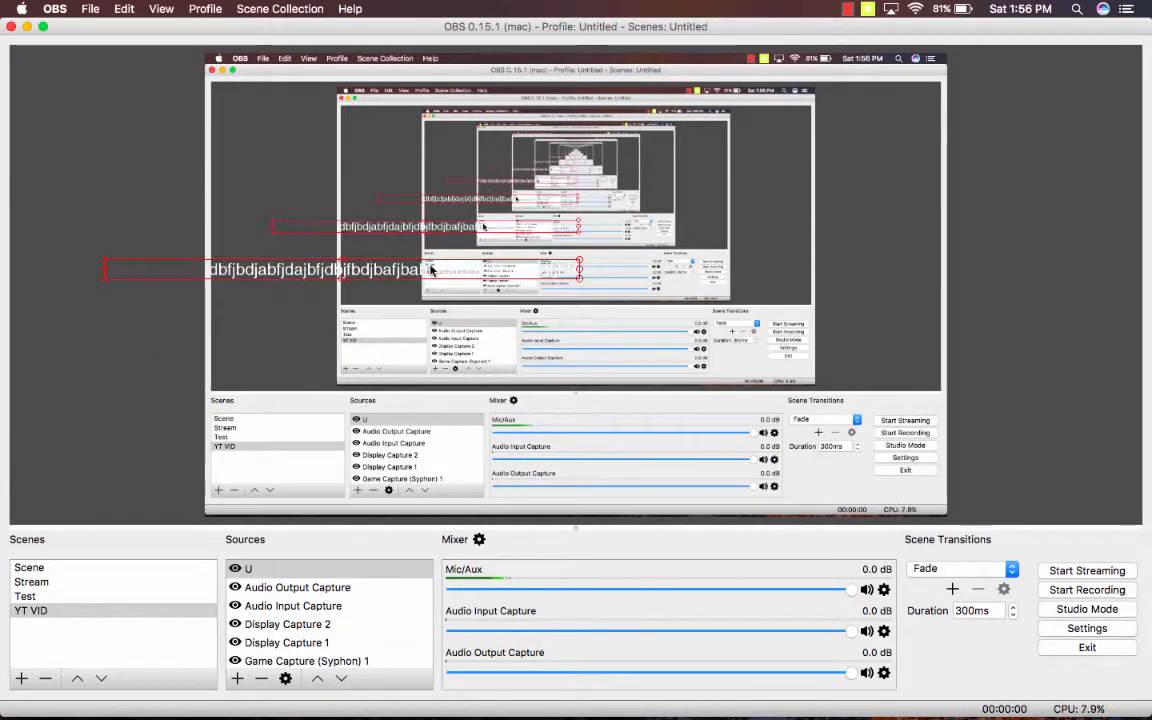
right_click(432, 270)
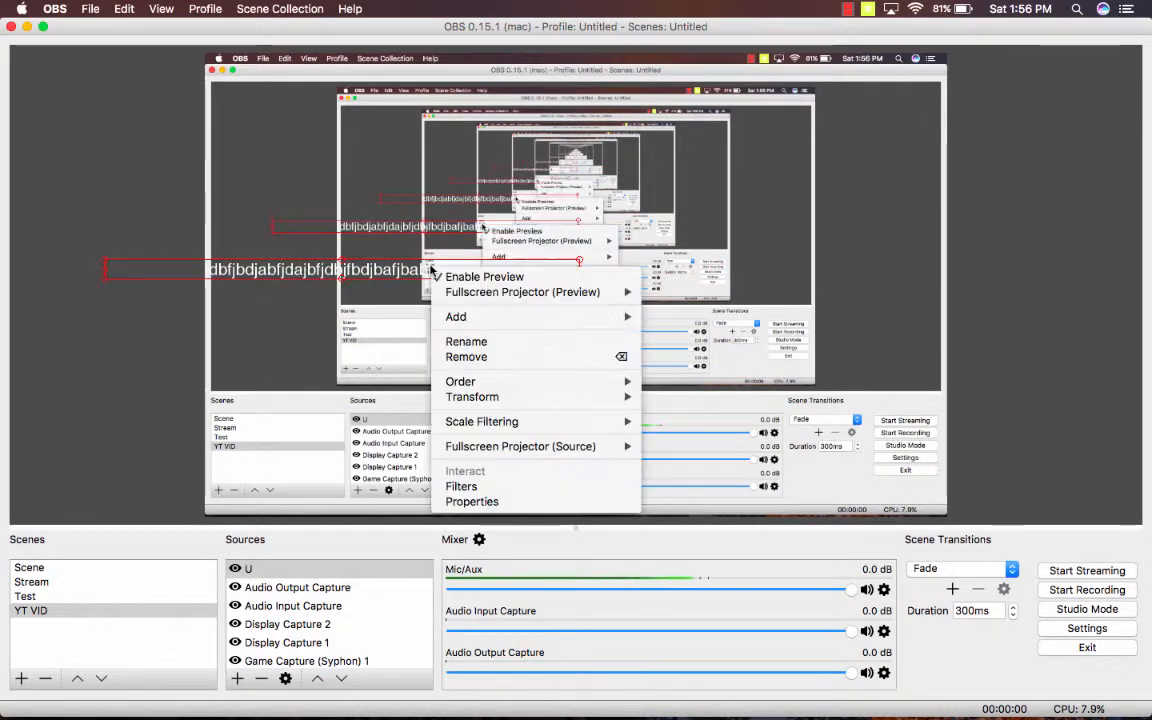
click(499, 503)
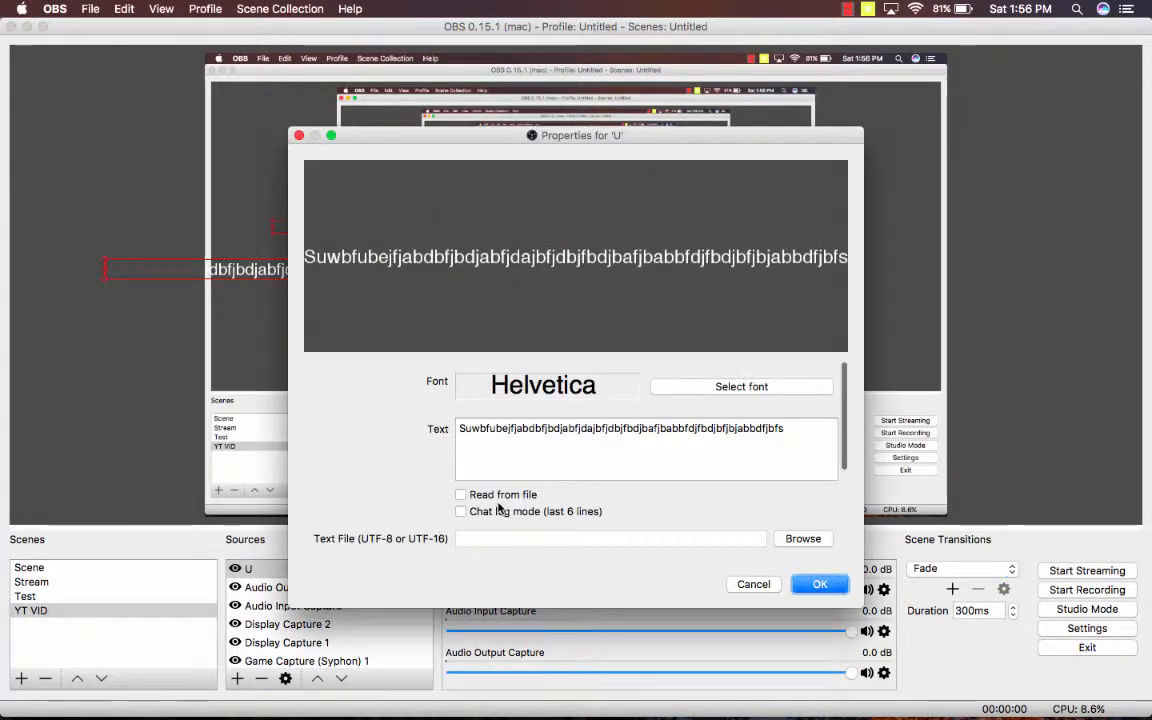
scroll(490, 538, down, 4)
click(745, 415)
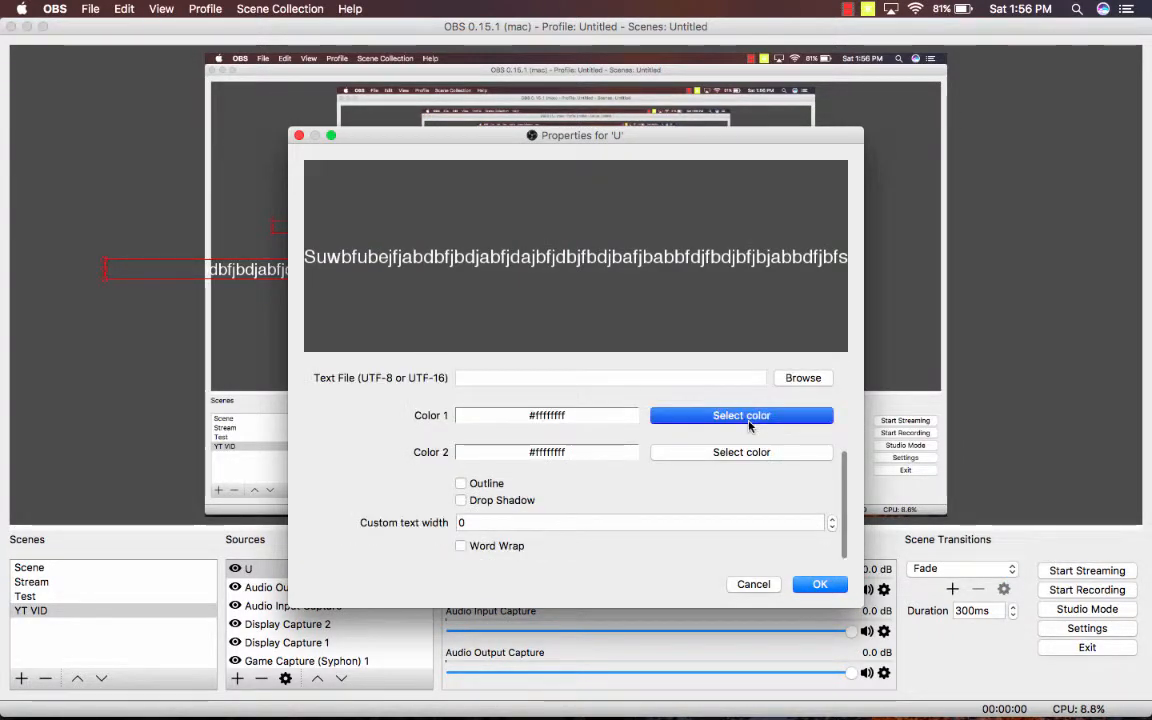
click(358, 204)
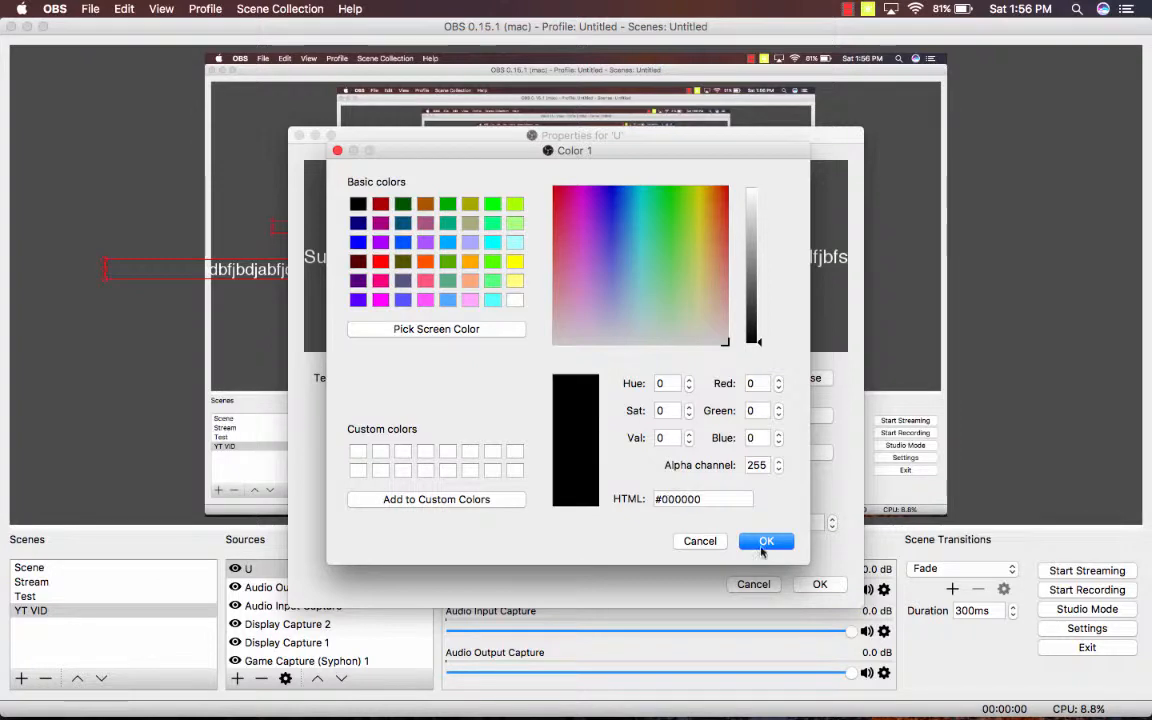
click(762, 545)
click(733, 454)
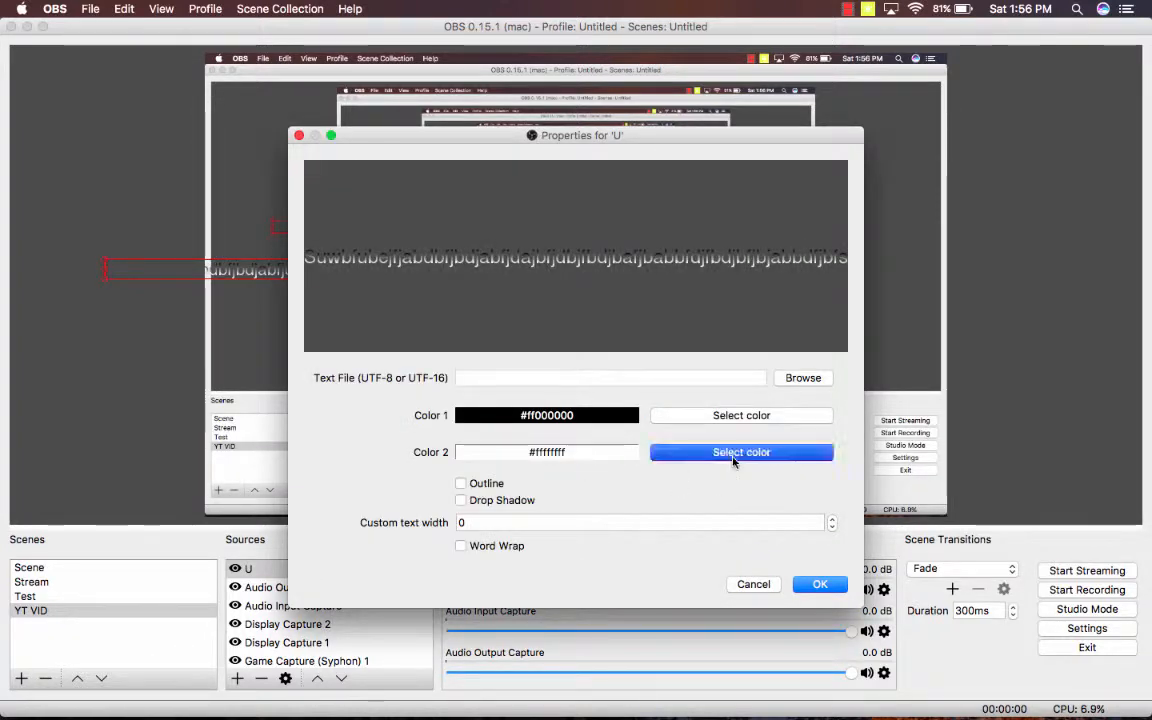
click(358, 204)
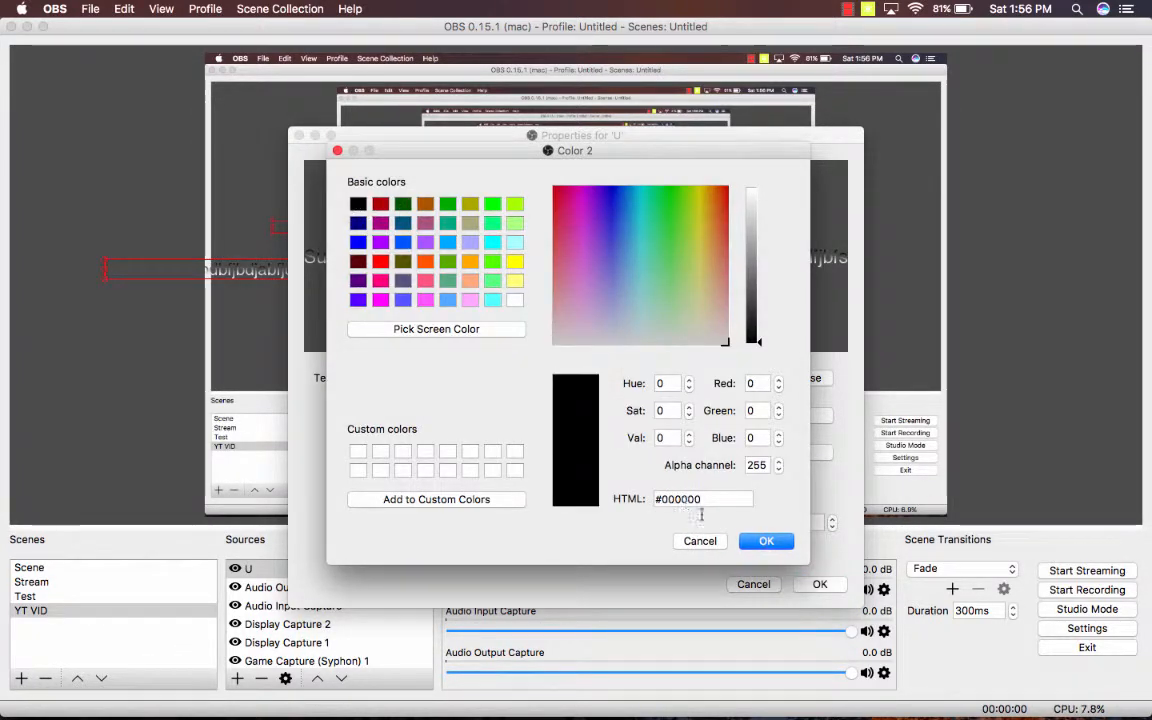
click(752, 545)
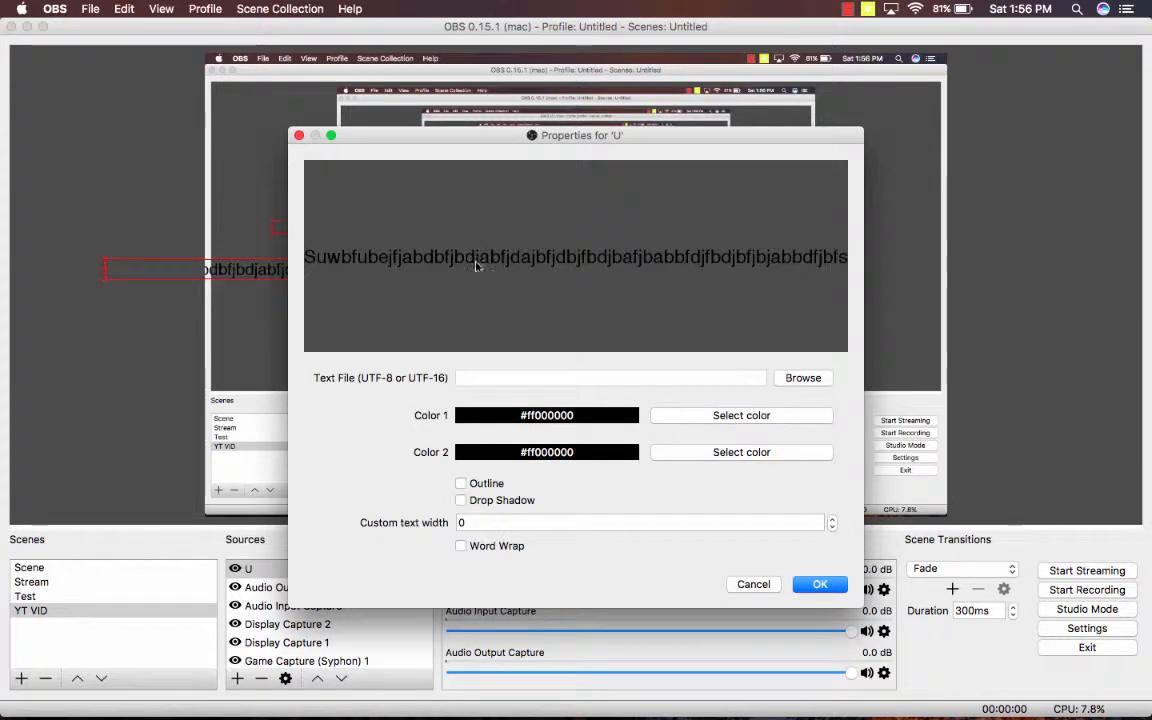
click(819, 585)
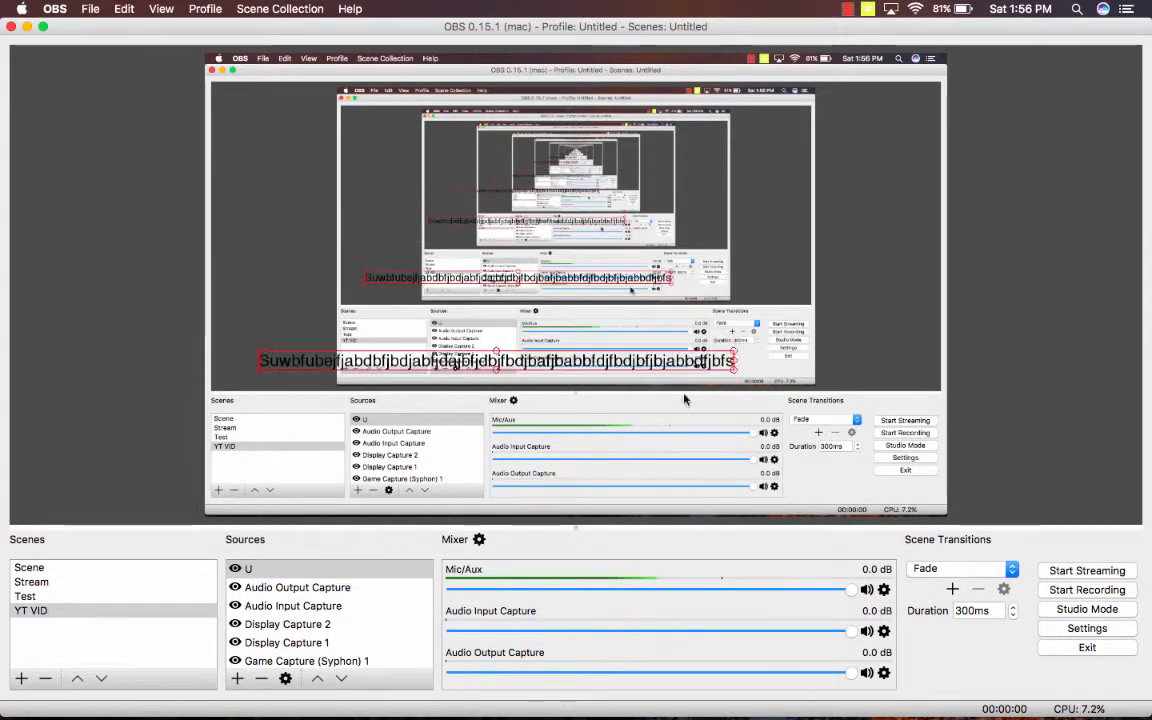
- Position the black text line along the bottom edge of the preview canvas
drag(684, 400, 729, 502)
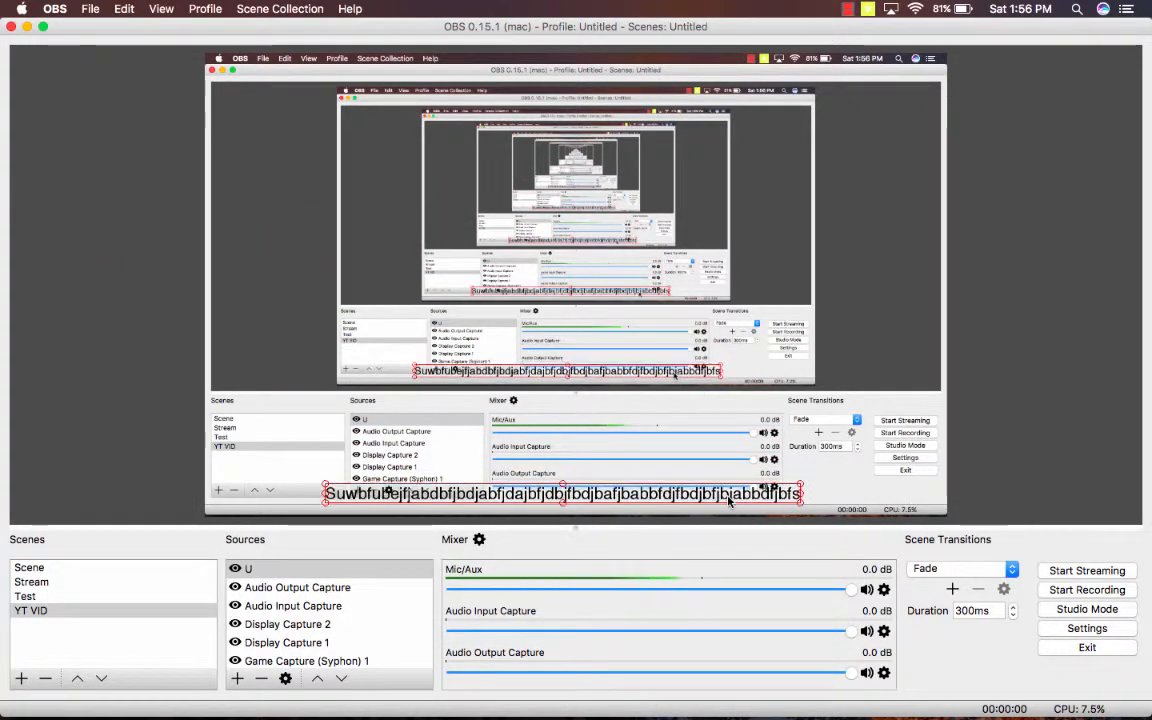
click(881, 496)
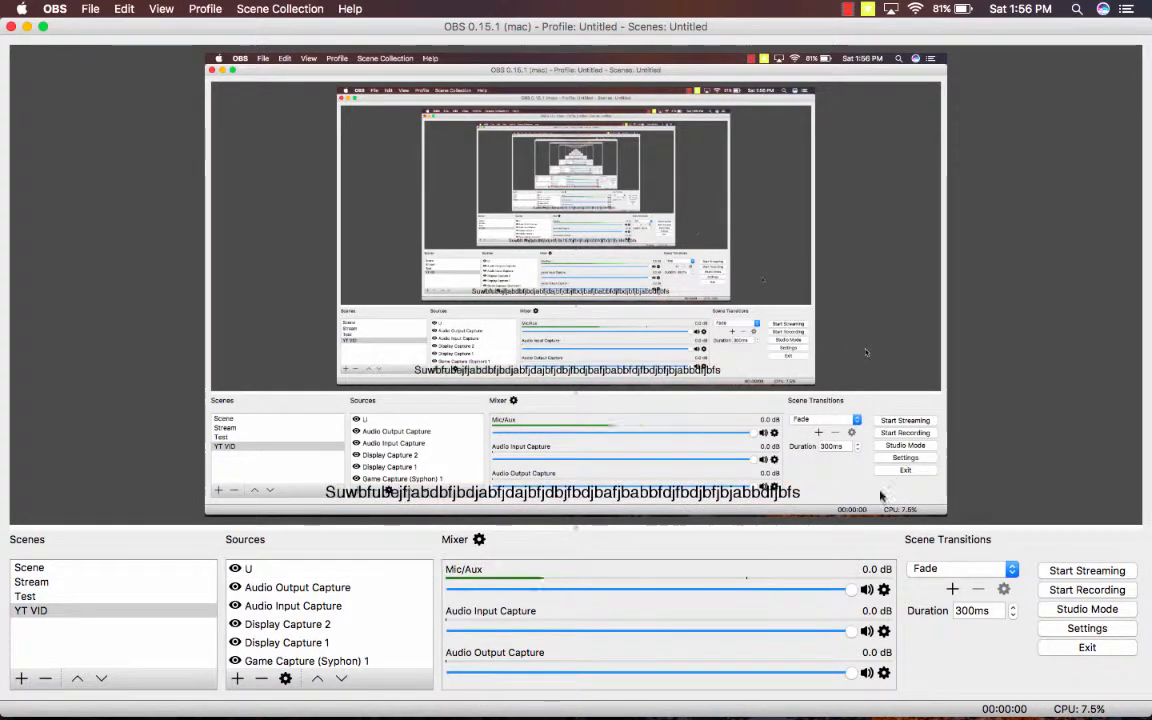
drag(757, 497, 735, 510)
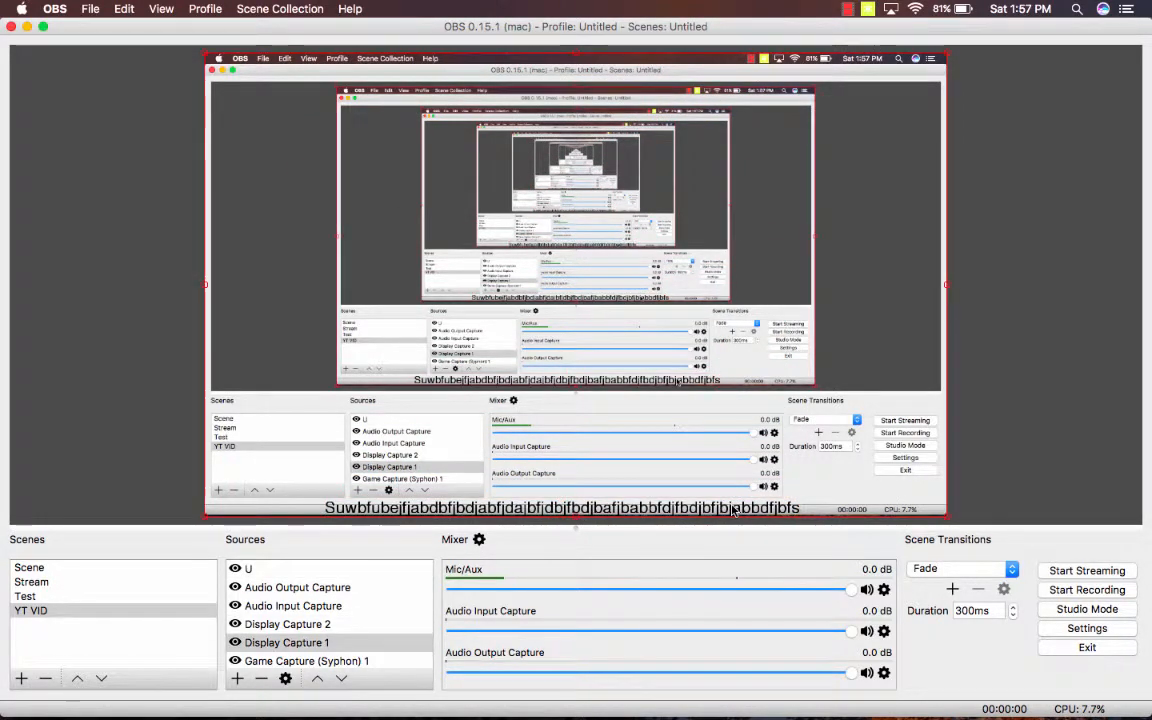
- Add a Scroll filter named "Scroll" to the text source and set its horizontal speed to 23.00
right_click(735, 510)
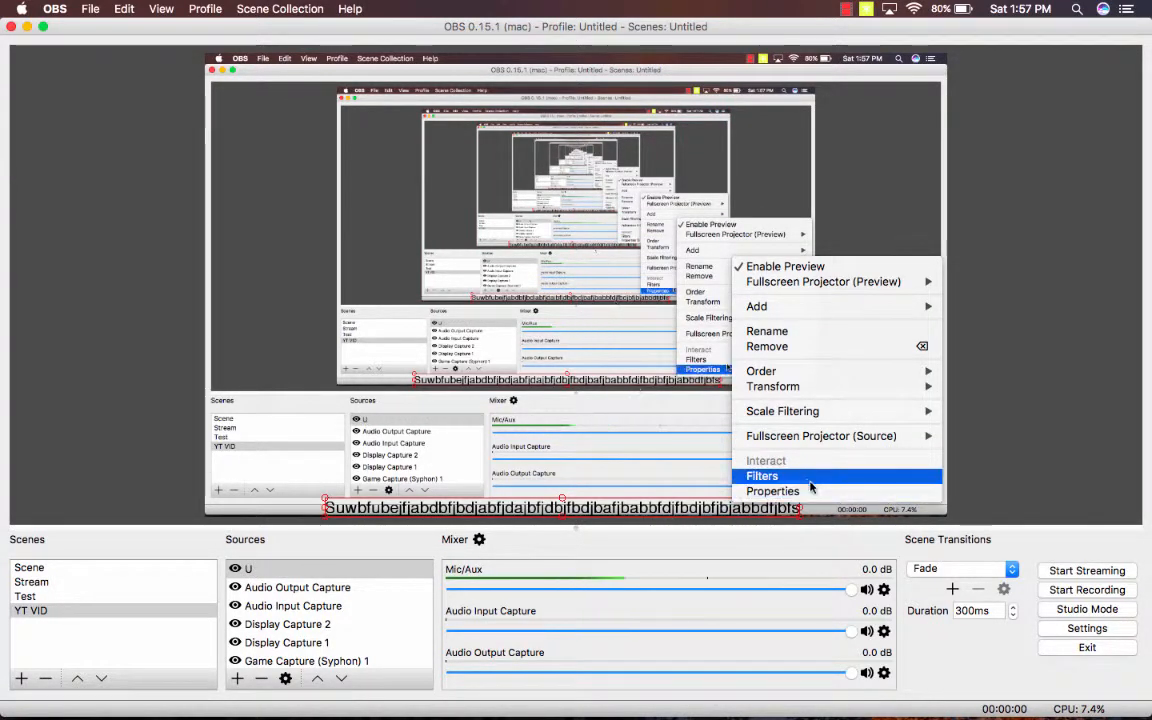
click(775, 476)
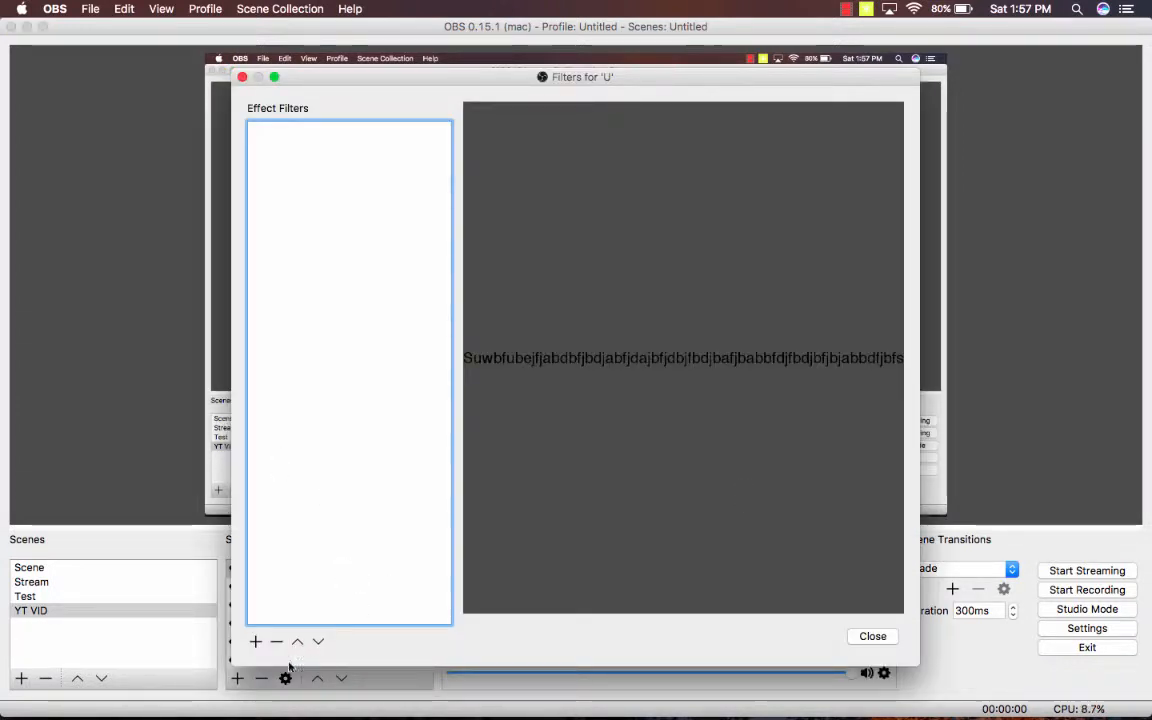
click(256, 642)
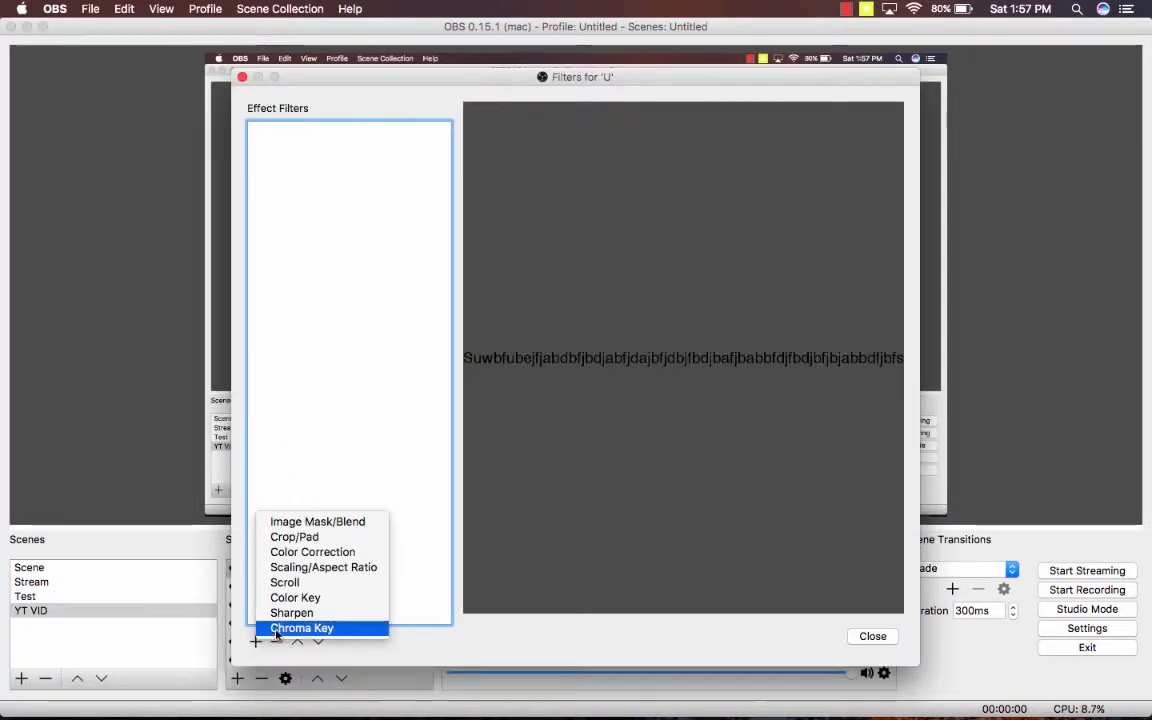
click(294, 588)
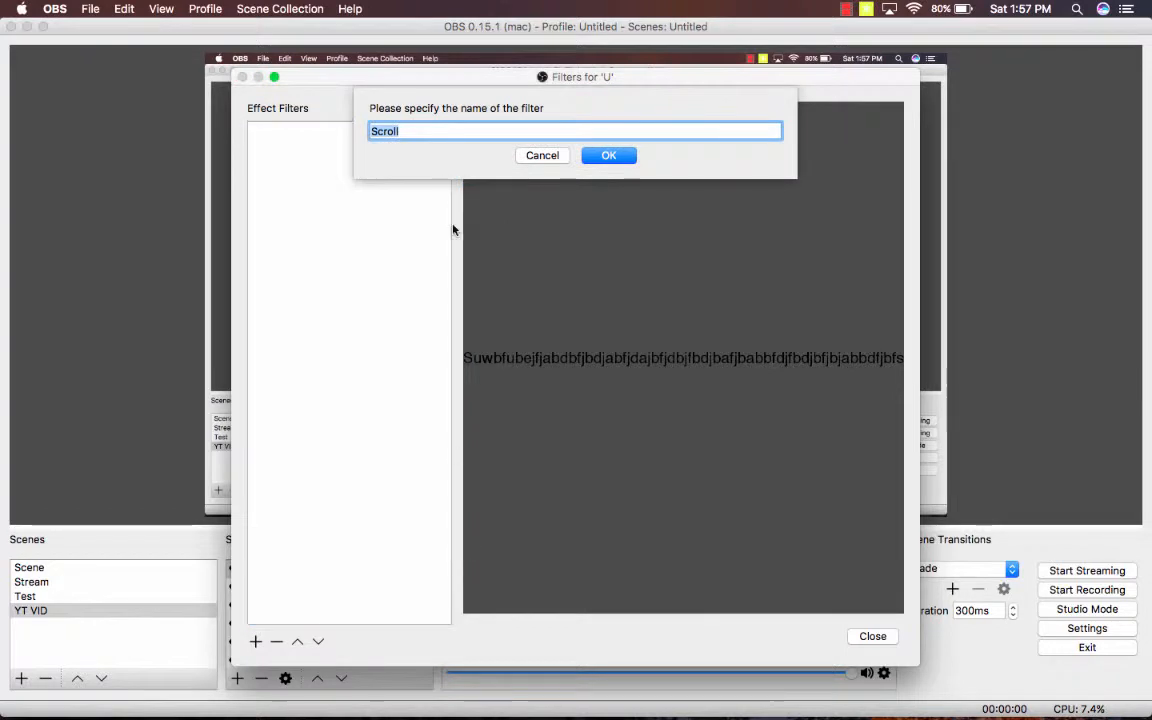
key(Return)
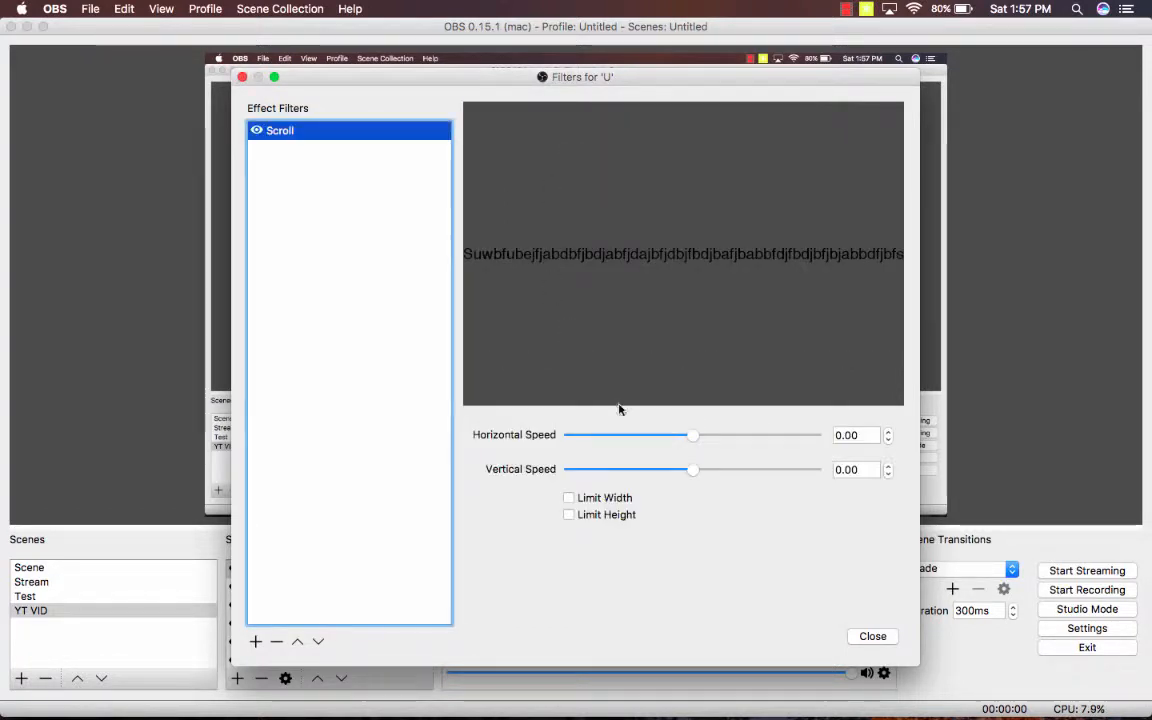
mouse_move(694, 440)
mouse_down()
mouse_move(819, 446)
mouse_move(698, 444)
mouse_up()
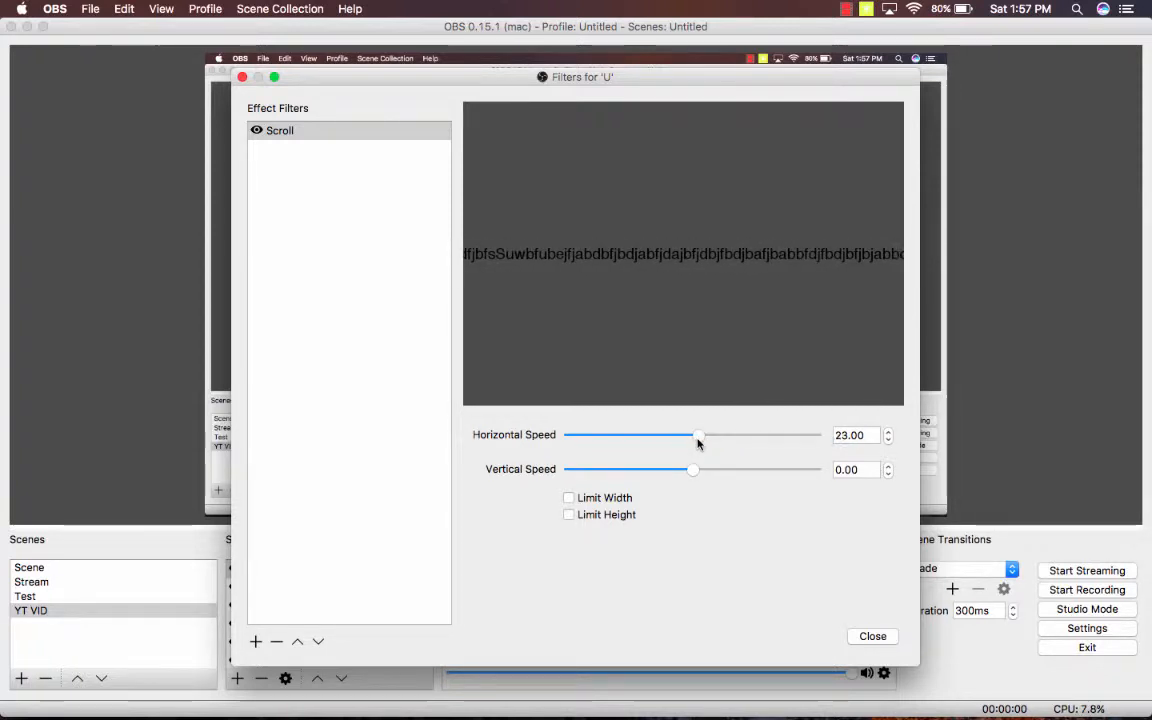
click(872, 637)
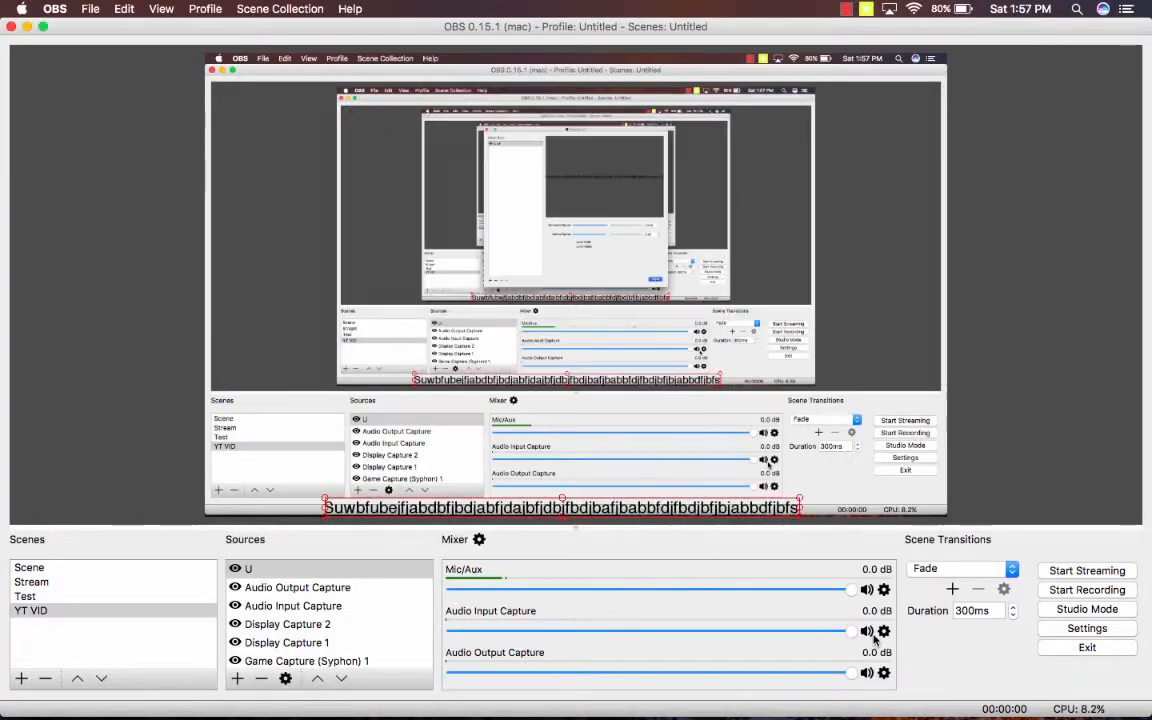
click(1037, 476)
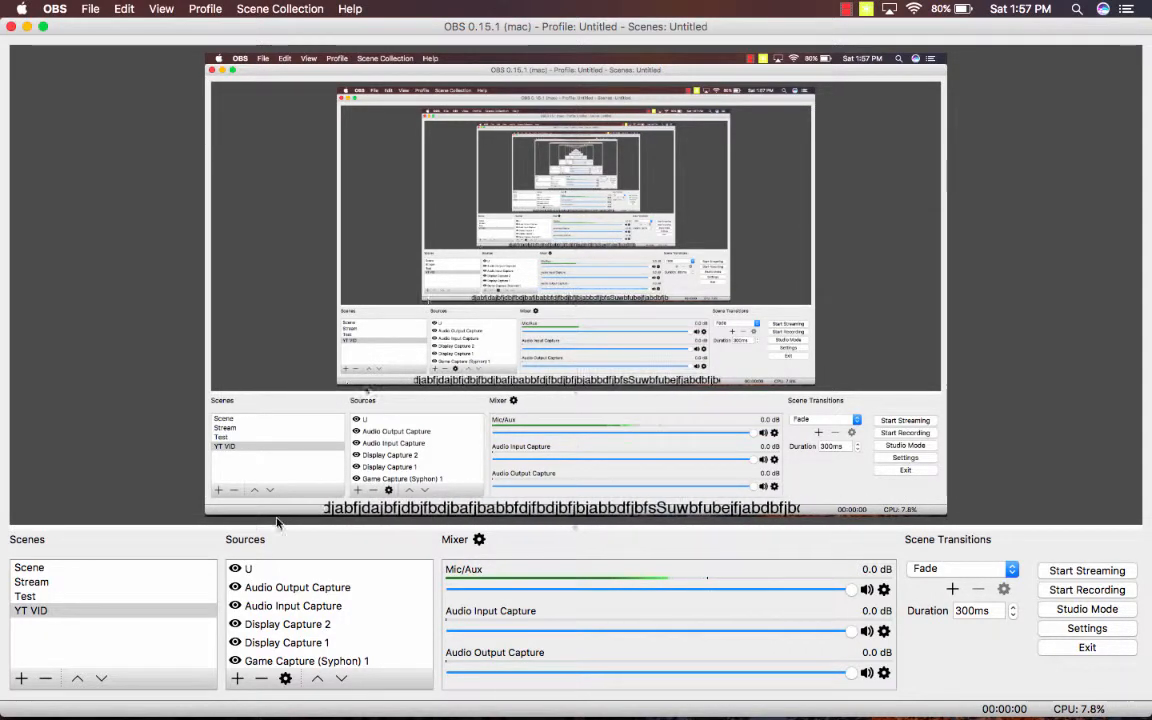
click(256, 571)
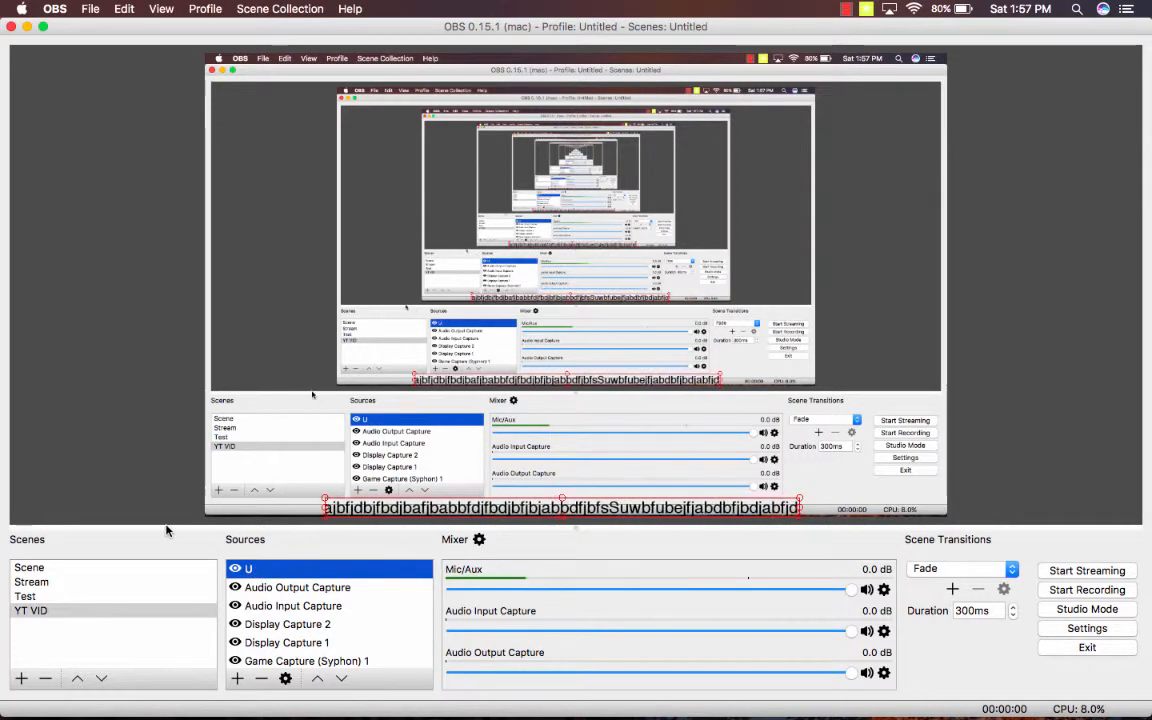
- Switch to Safari and open livecounts.net in a new tab
click(795, 676)
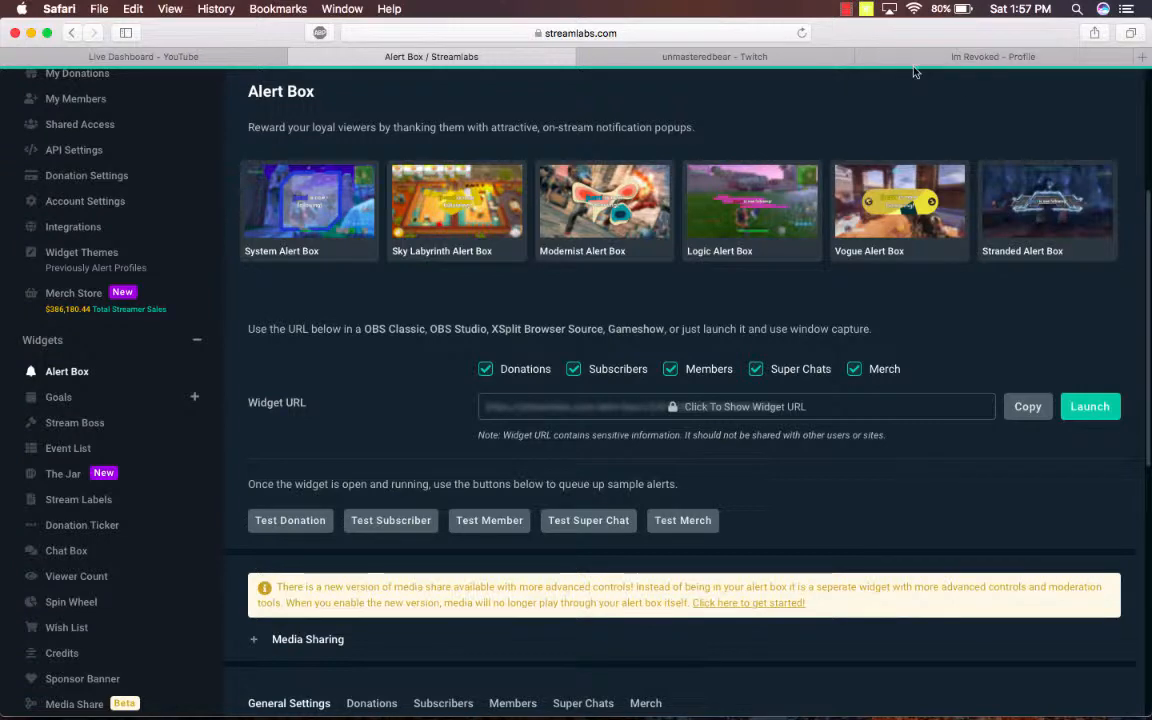
click(1143, 60)
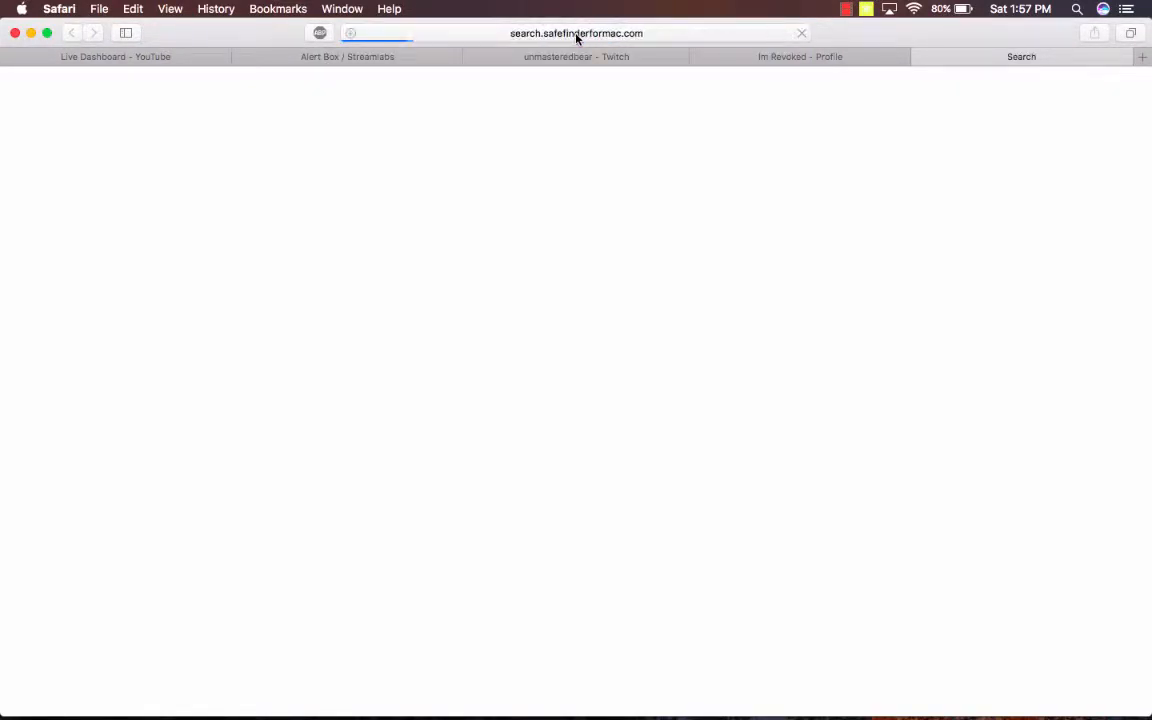
click(577, 38)
text(livecounts.net)
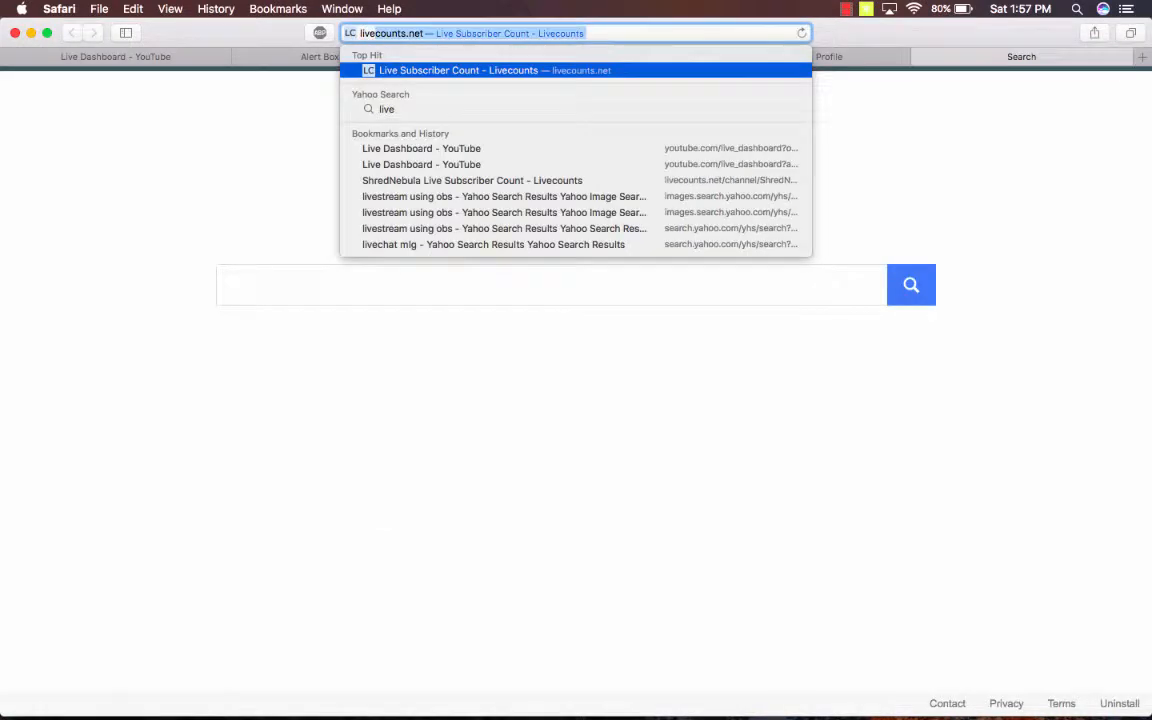
key(Return)
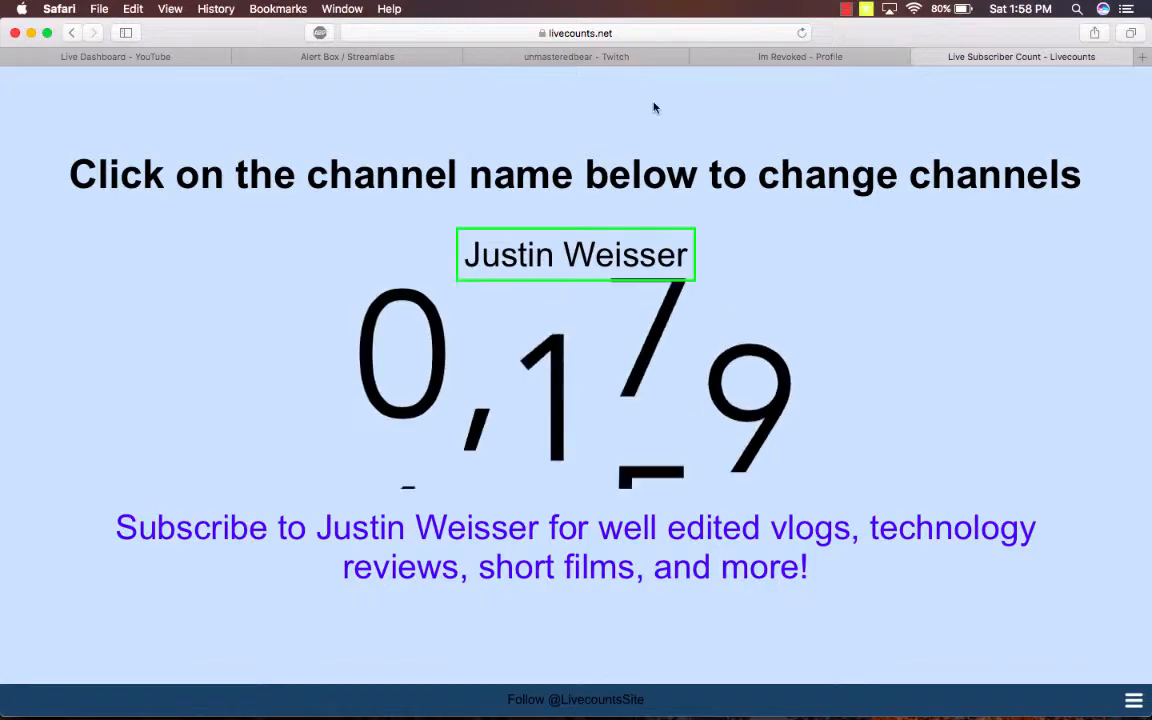
- Load the live subscriber count for the channel "ShredNebula" and copy the address of its page
click(563, 260)
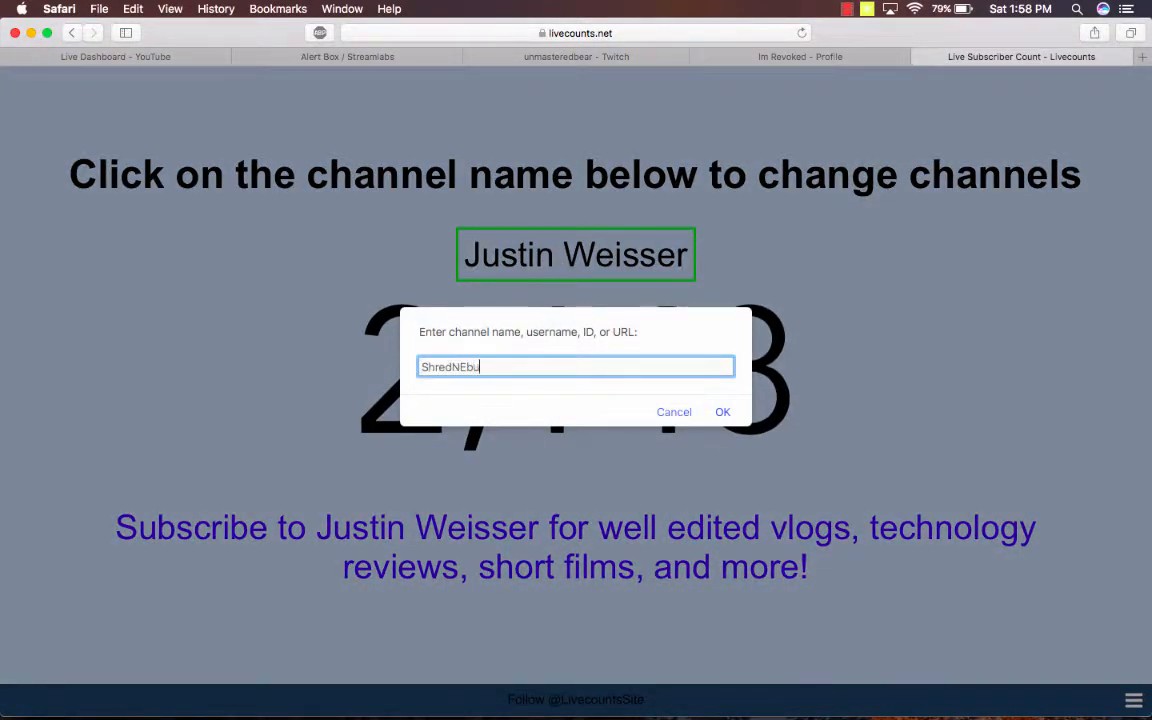
key(Return)
click(564, 261)
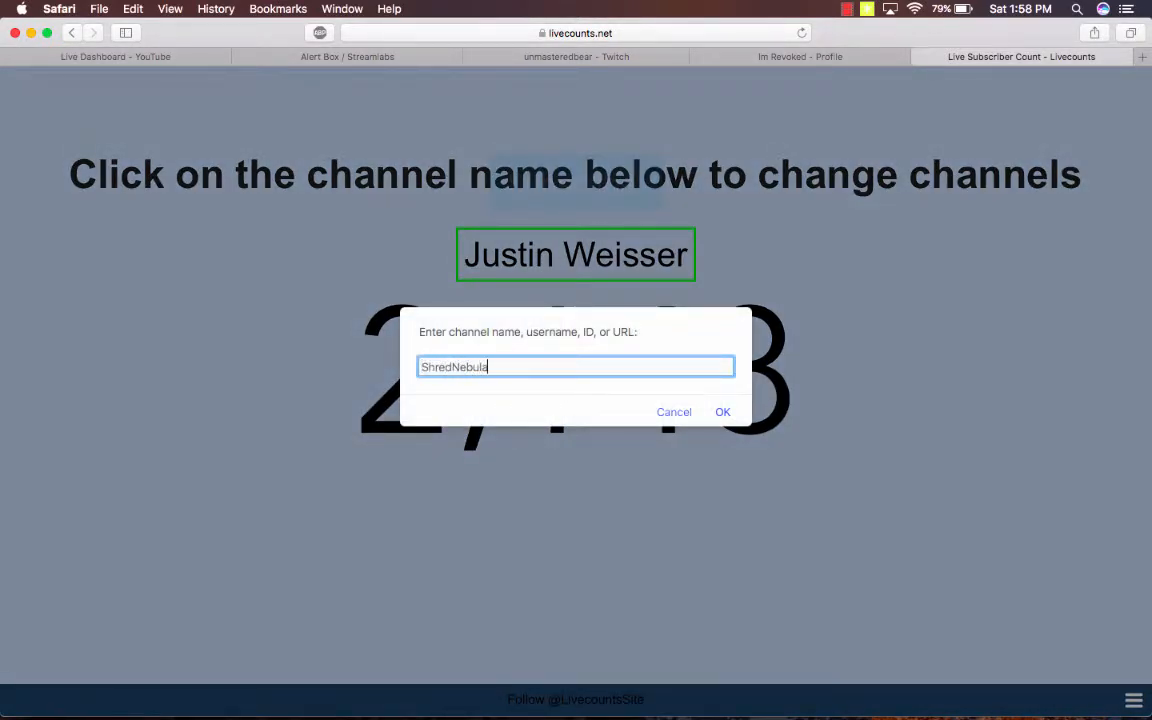
key(Return)
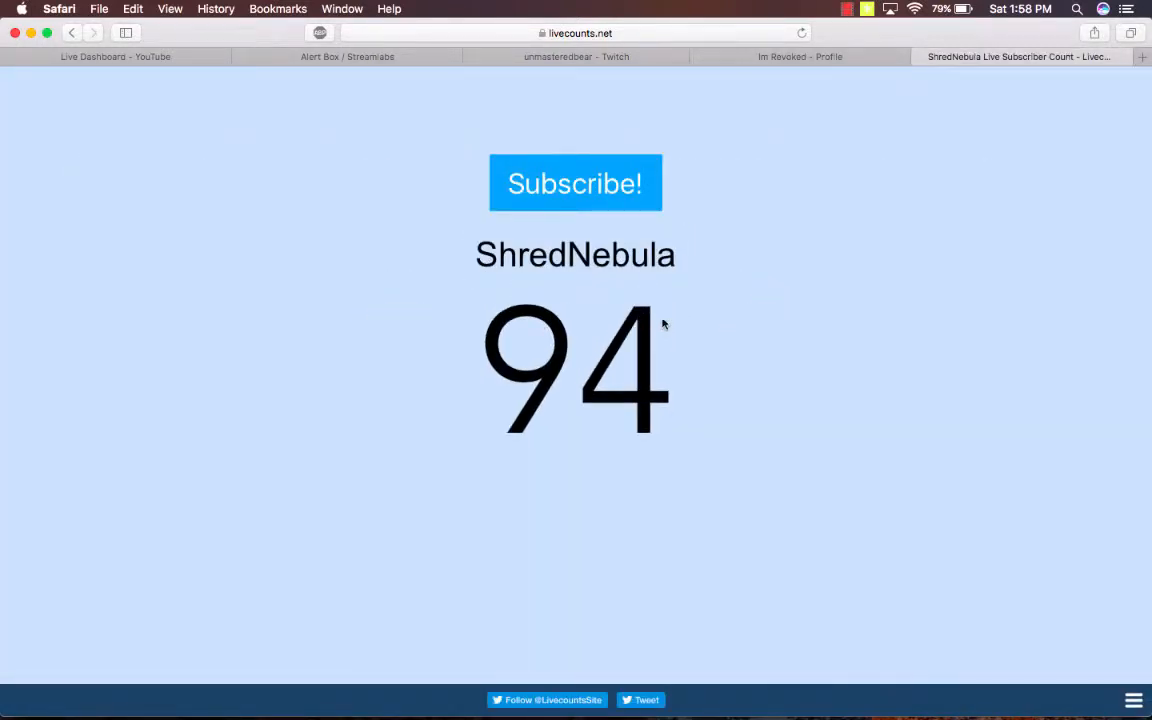
click(579, 34)
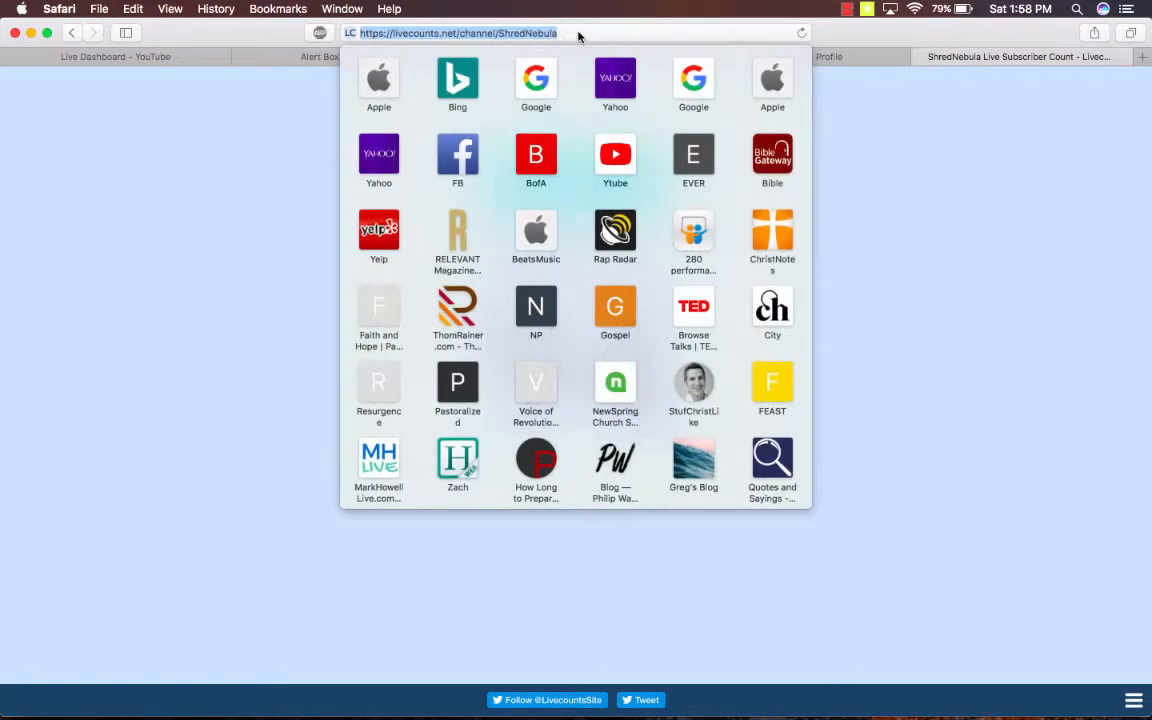
click(944, 229)
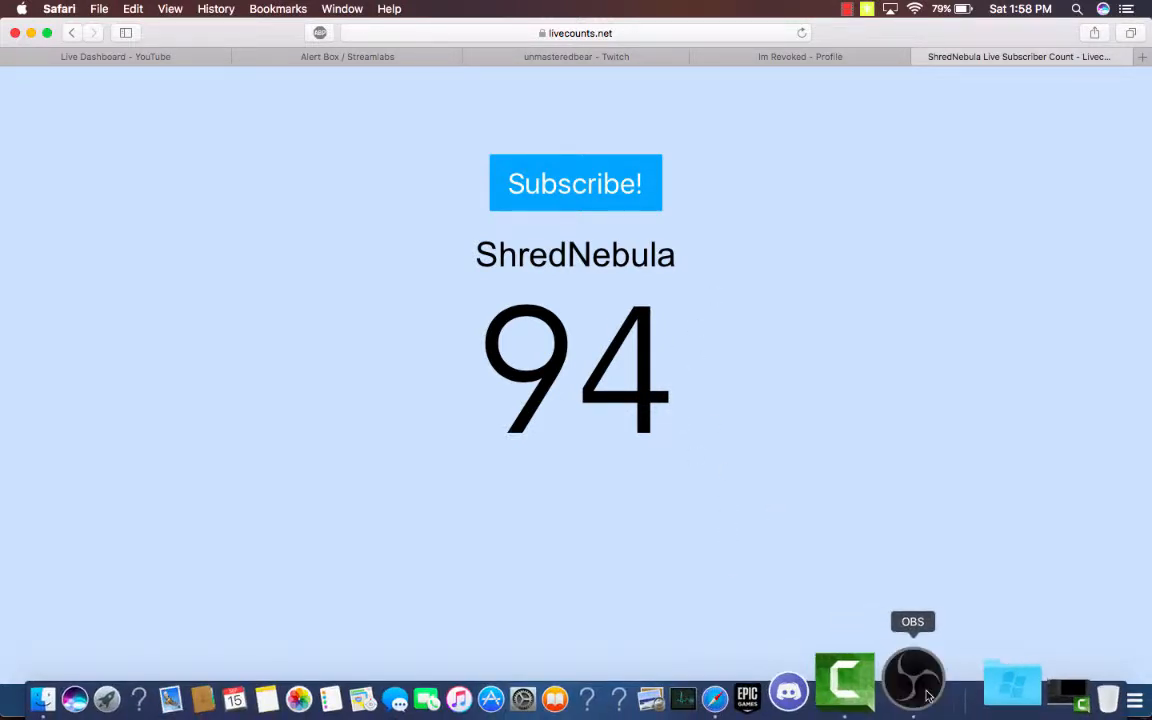
click(903, 676)
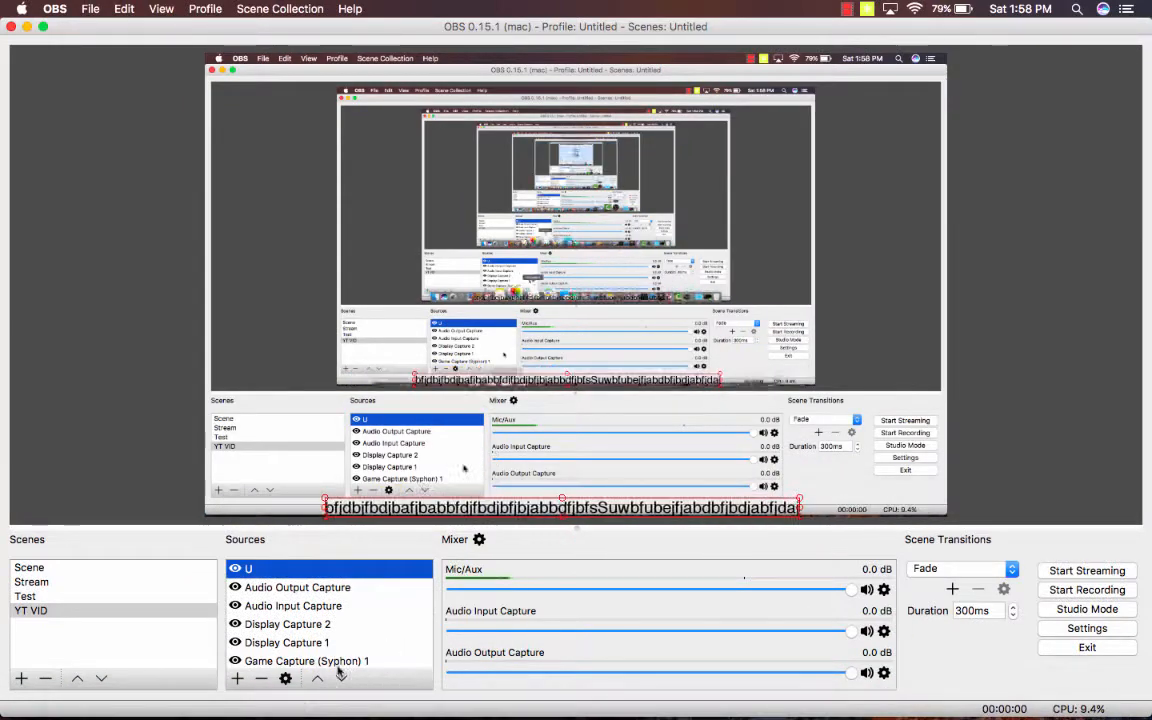
click(237, 678)
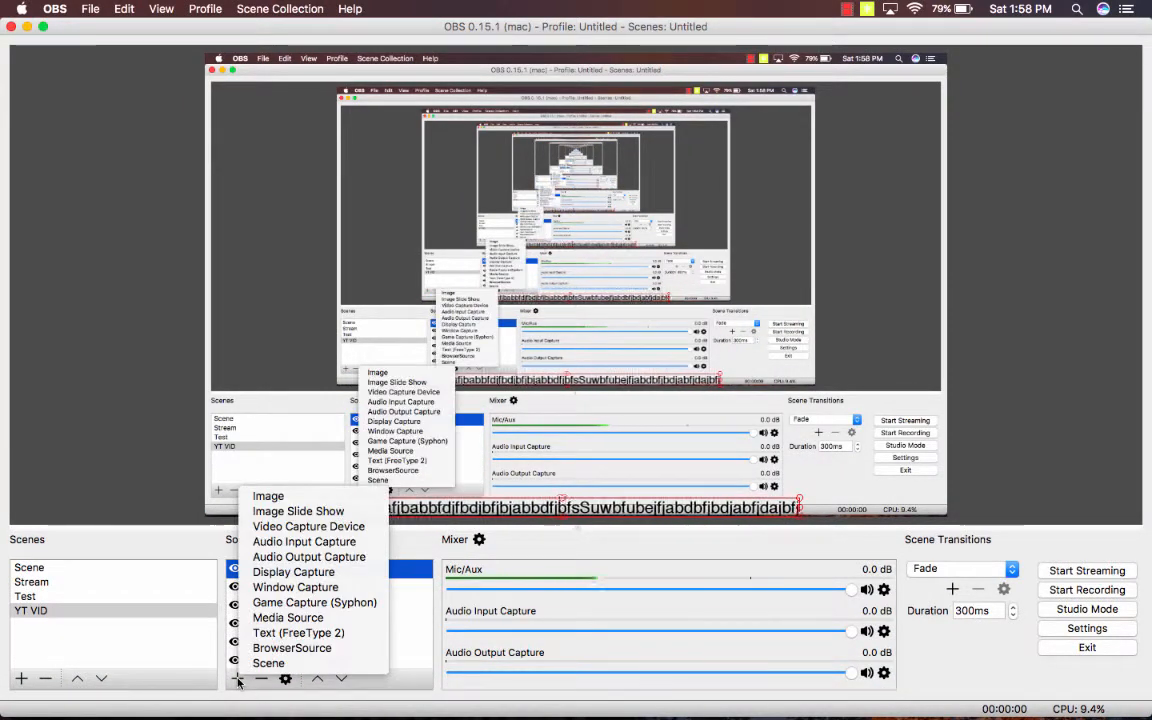
click(285, 647)
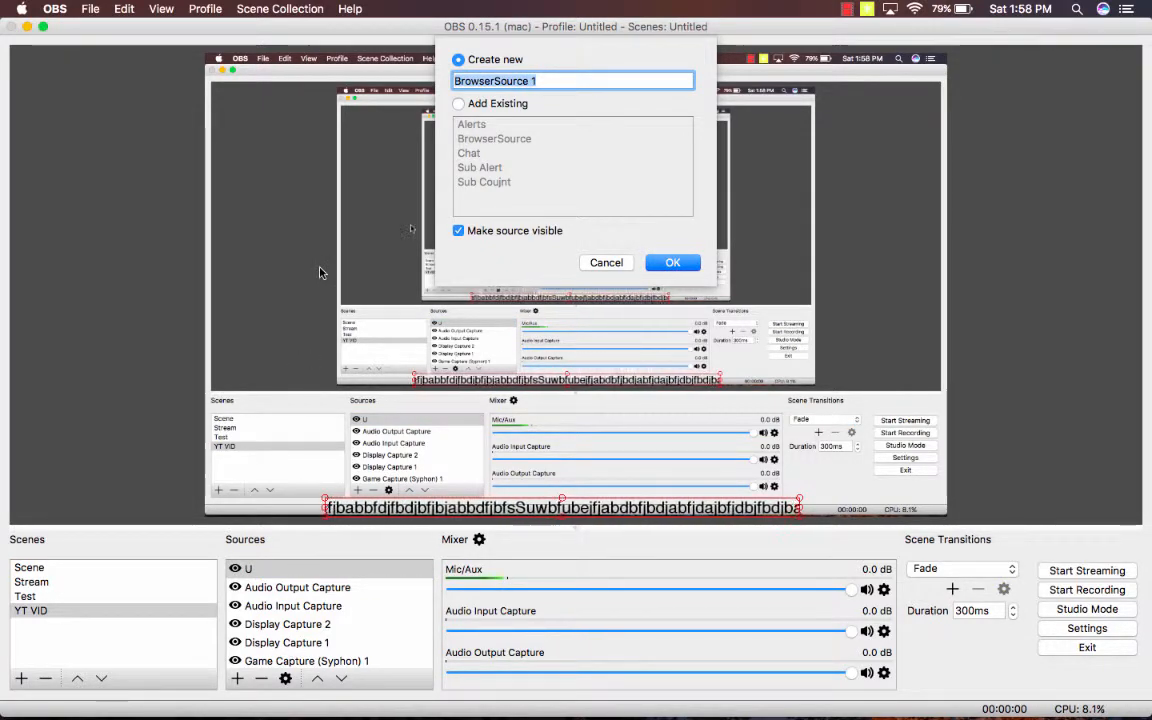
key(Return)
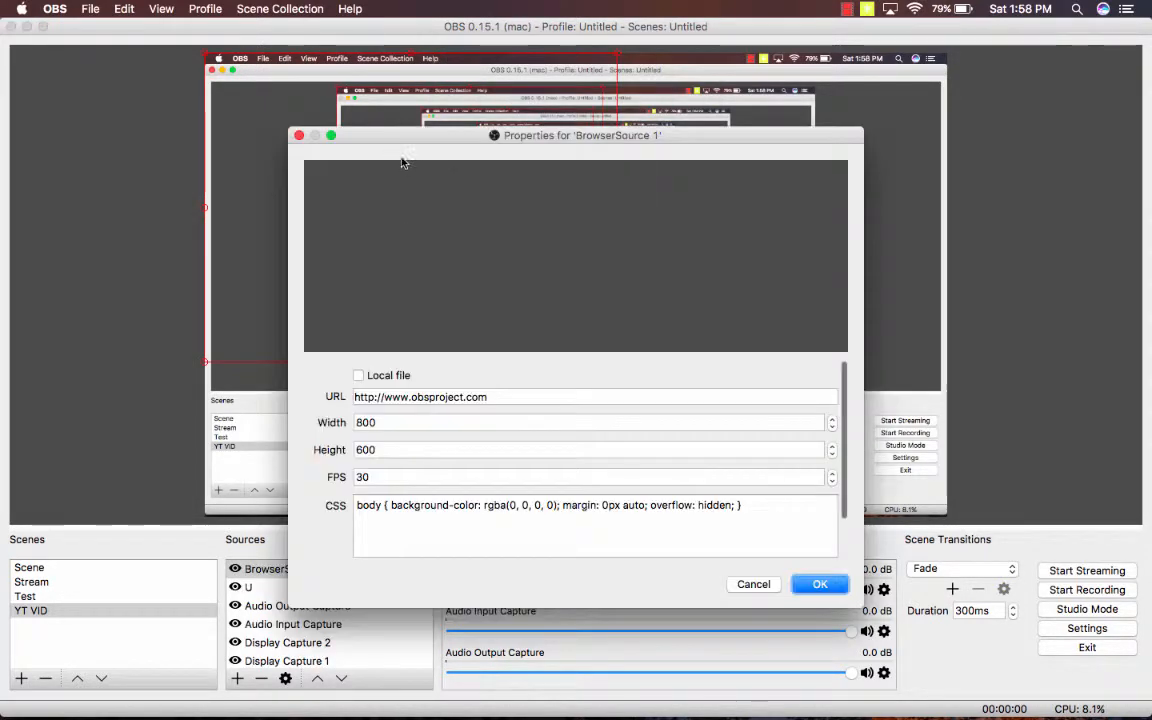
double_click(411, 399)
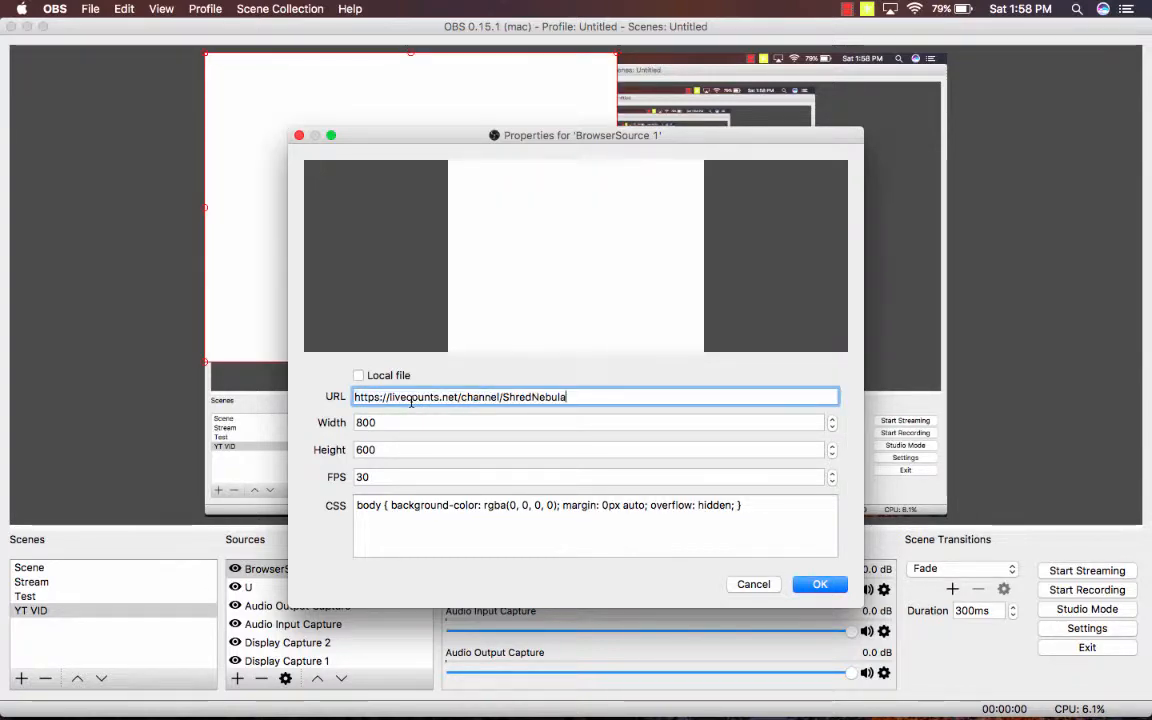
key(Return)
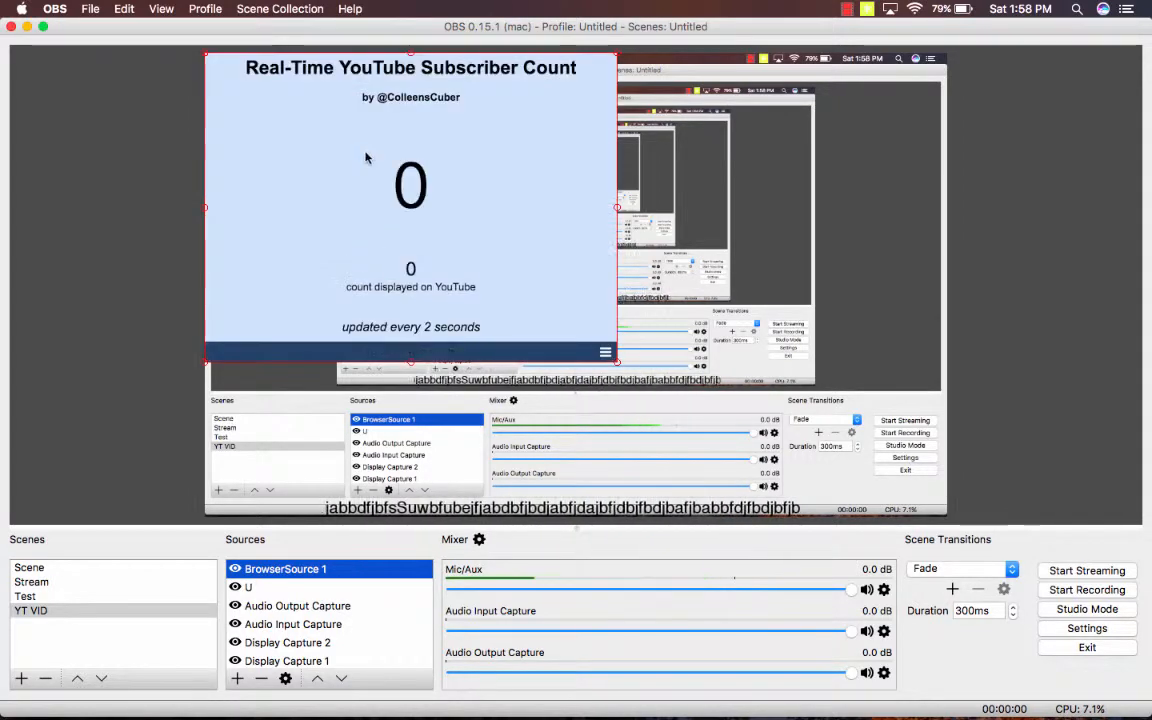
- Set the width of the subscriber count browser source to 300 in its properties
right_click(346, 229)
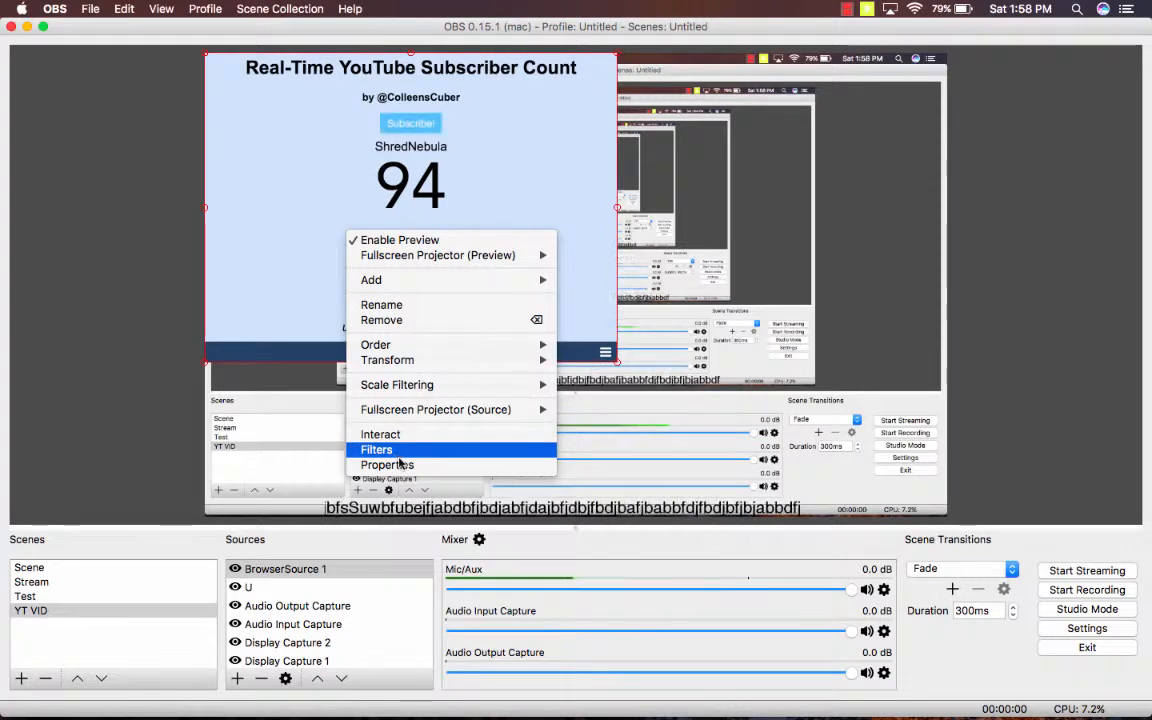
click(399, 465)
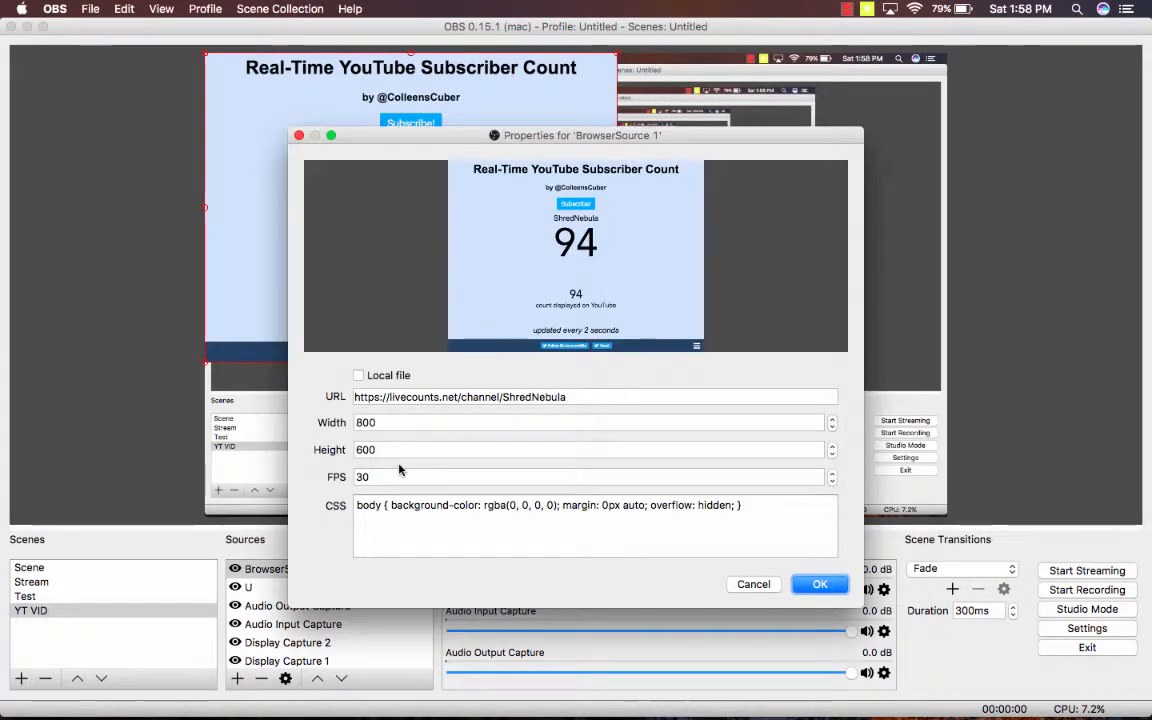
double_click(410, 446)
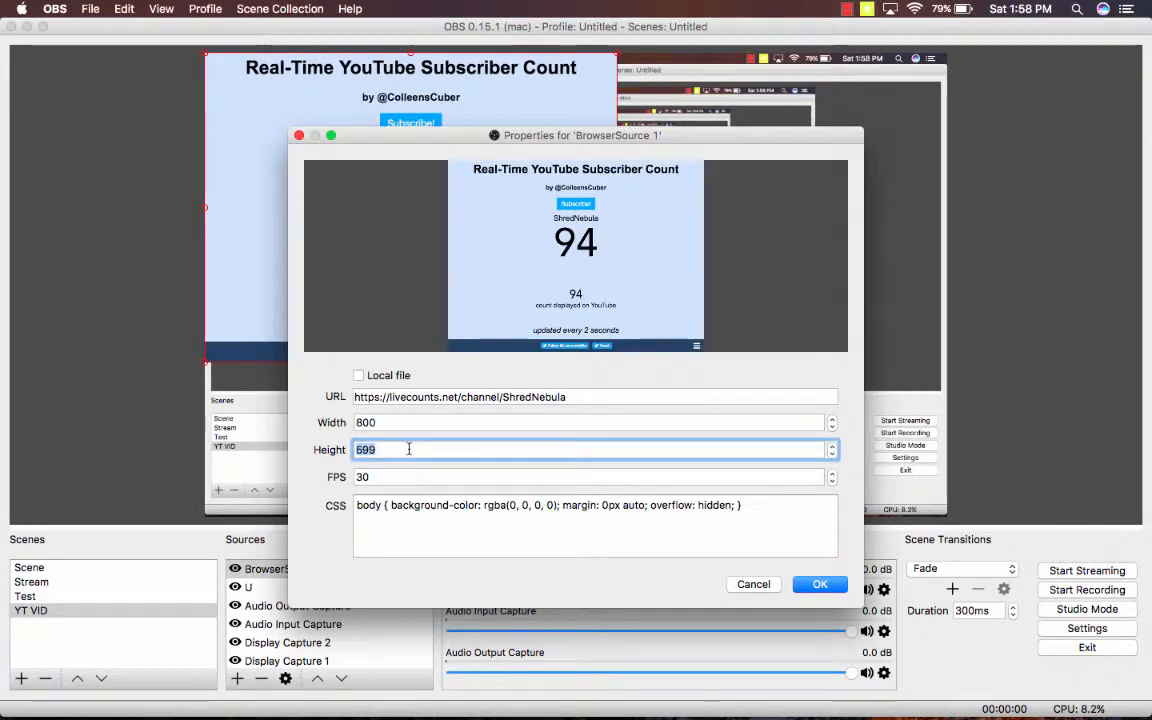
double_click(391, 424)
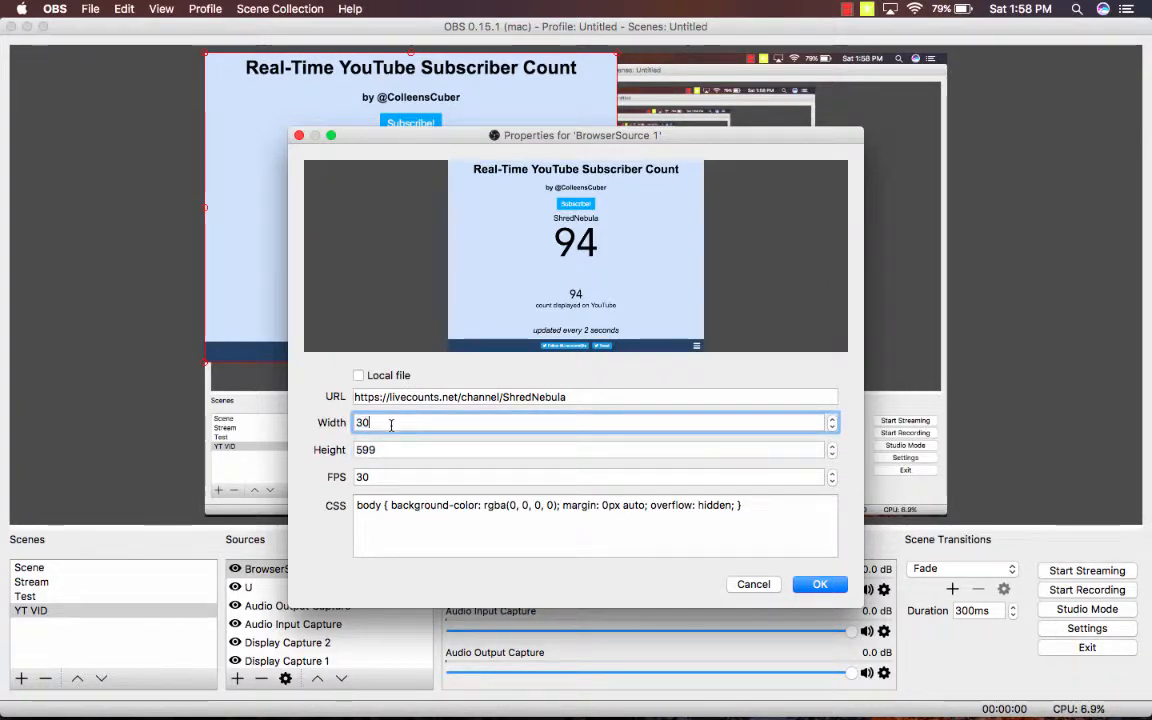
key(Return)
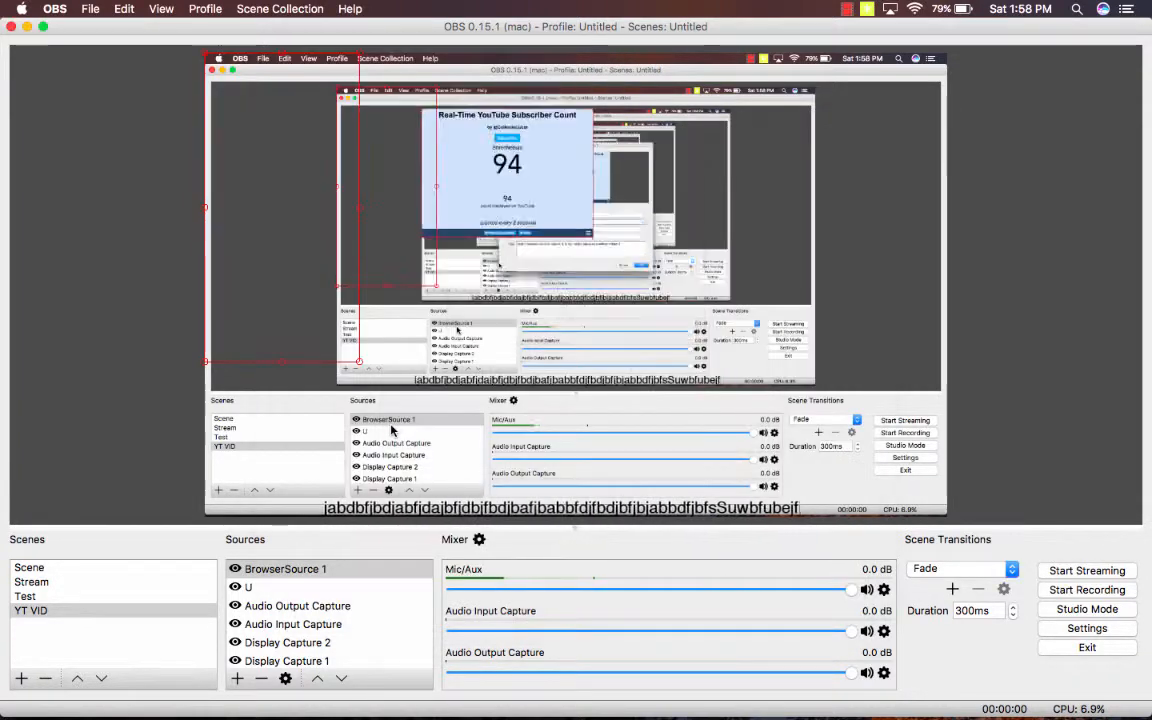
- Set the height of the subscriber count browser source to 200 in its properties
right_click(310, 250)
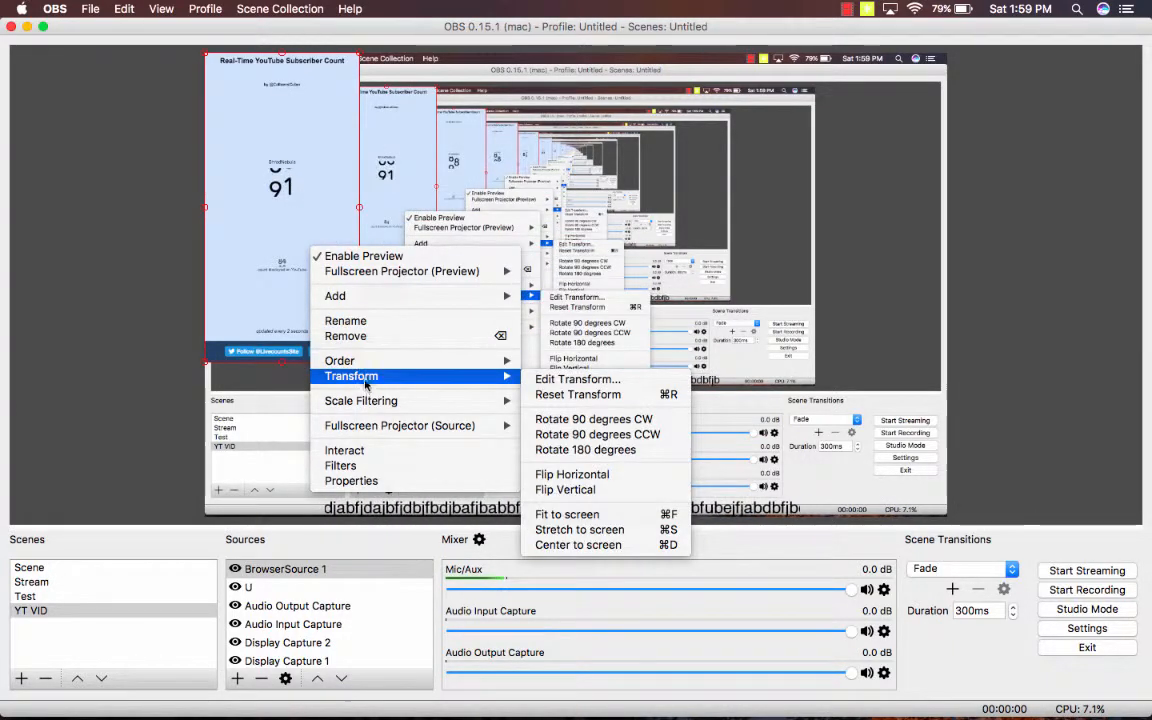
click(362, 482)
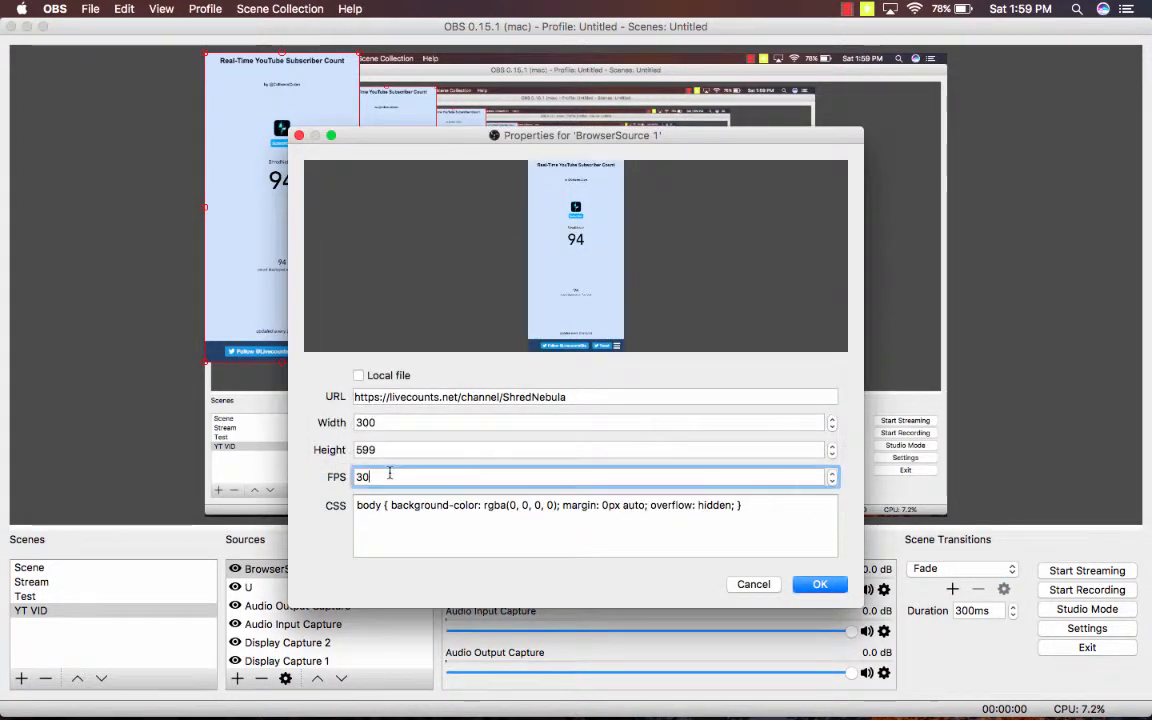
click(384, 450)
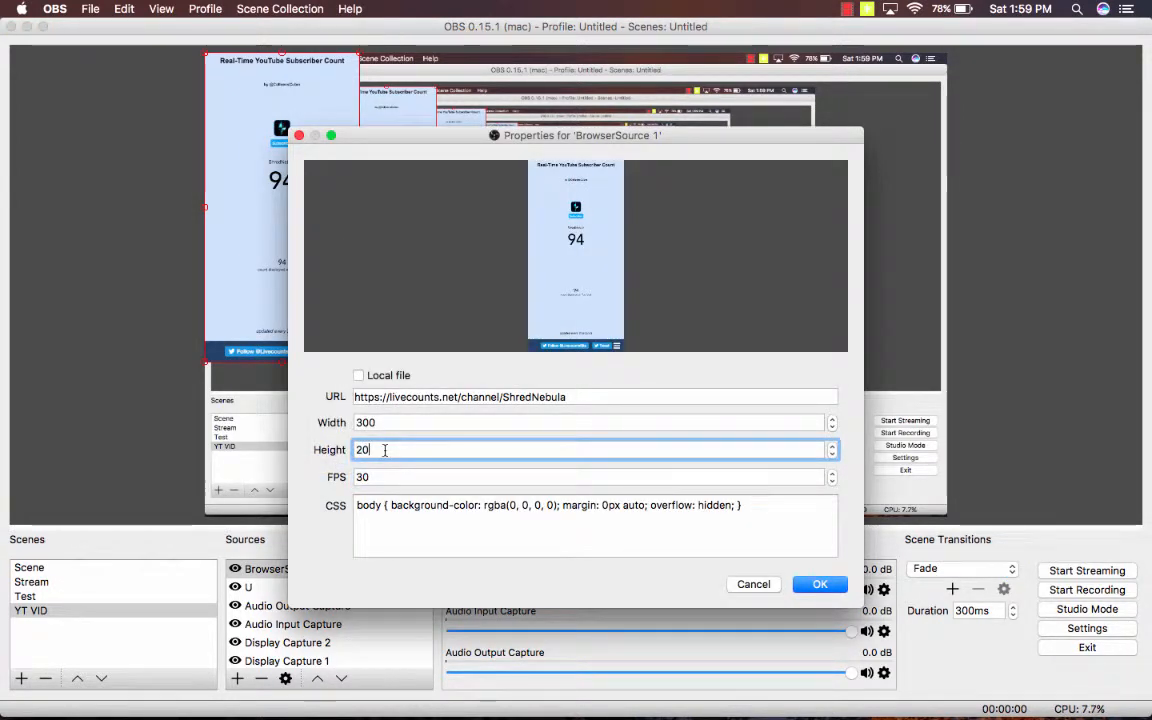
text(200)
key(Return)
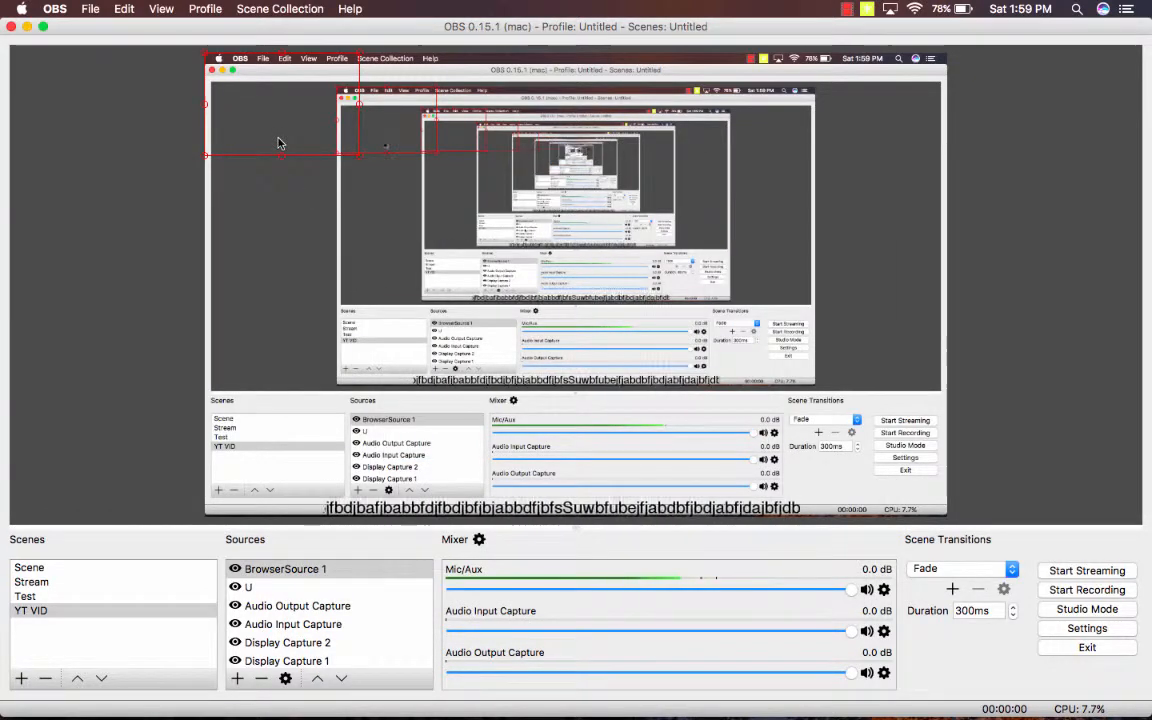
- Add a Crop/Pad filter named "Crop/Pad" to the subscriber count browser source
right_click(280, 143)
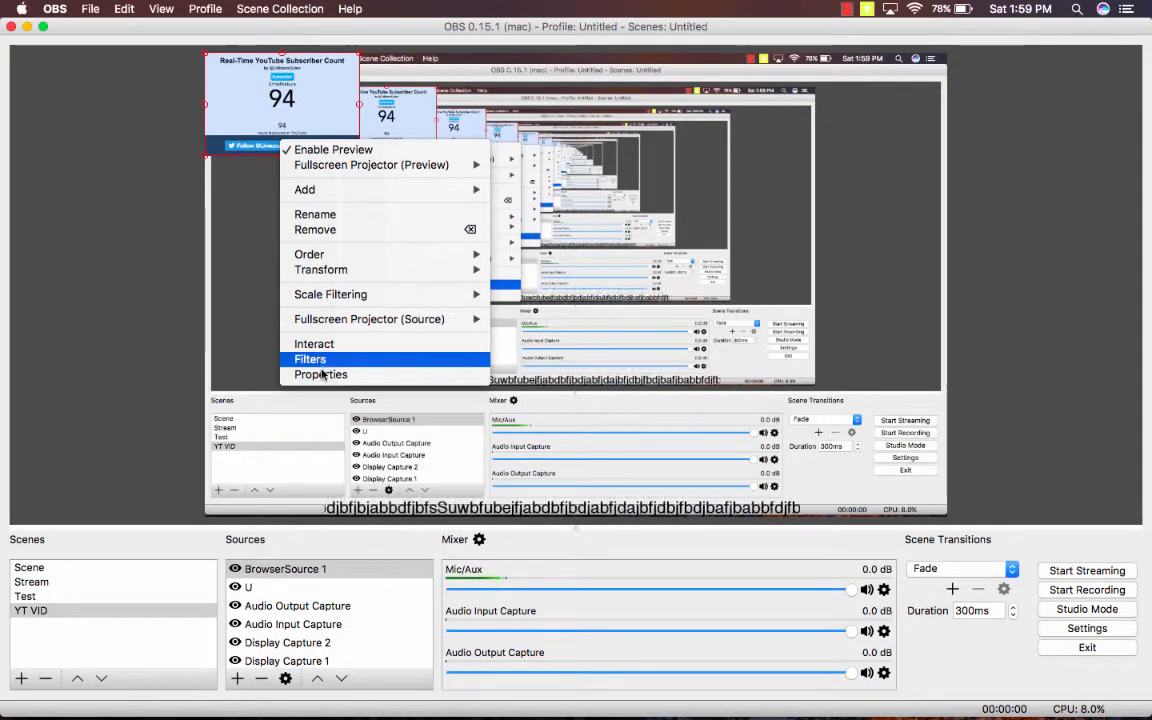
click(321, 360)
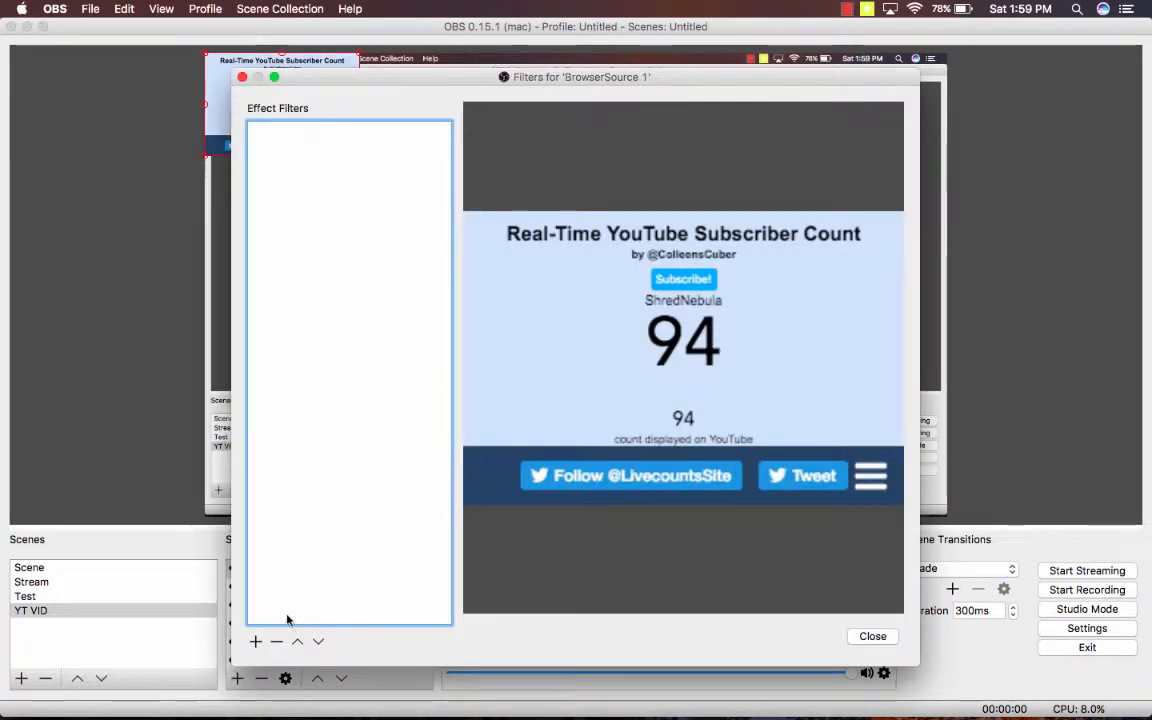
click(257, 641)
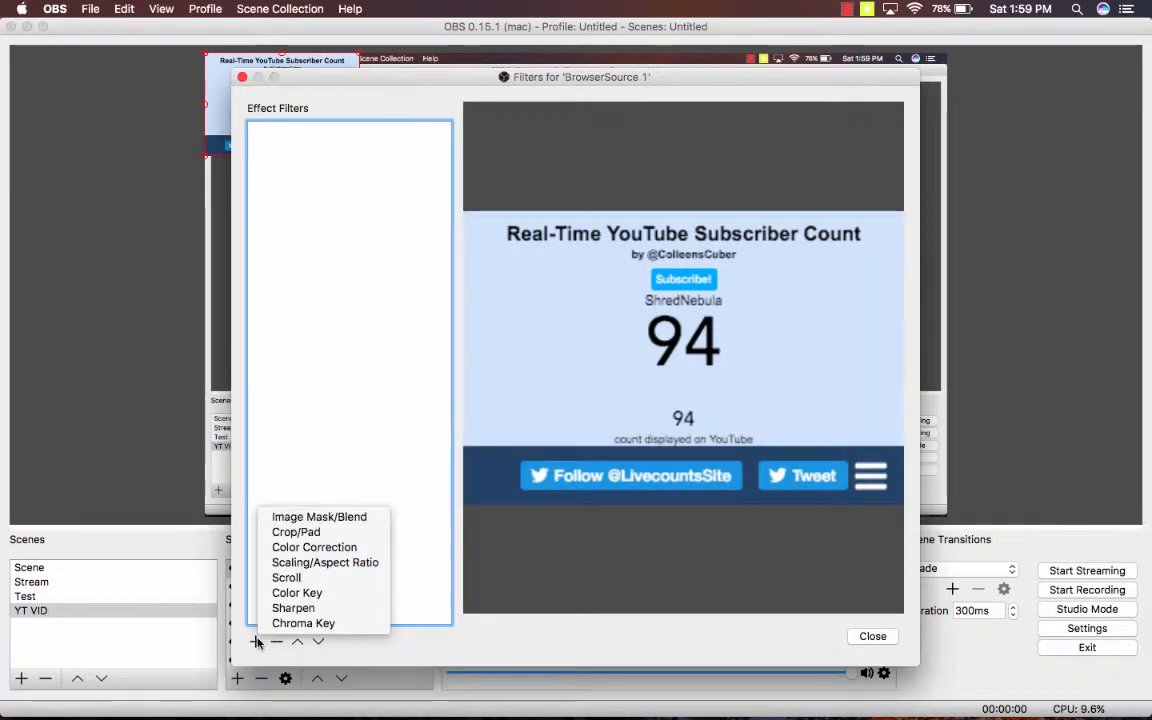
click(297, 534)
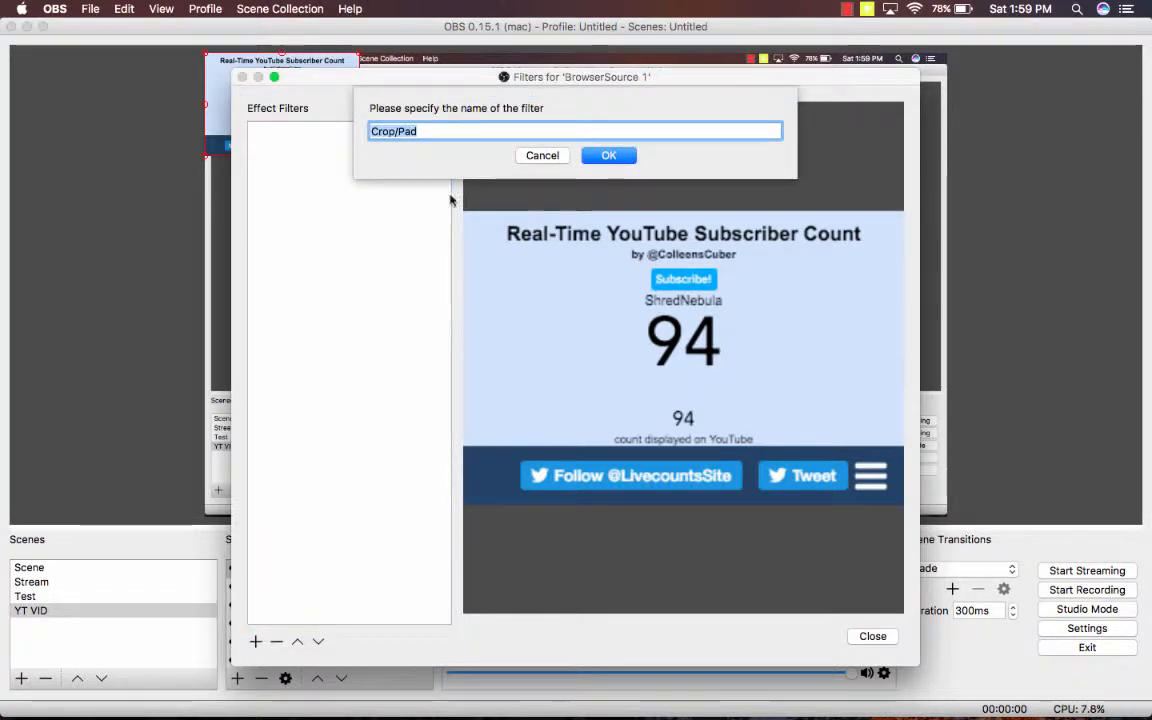
click(608, 157)
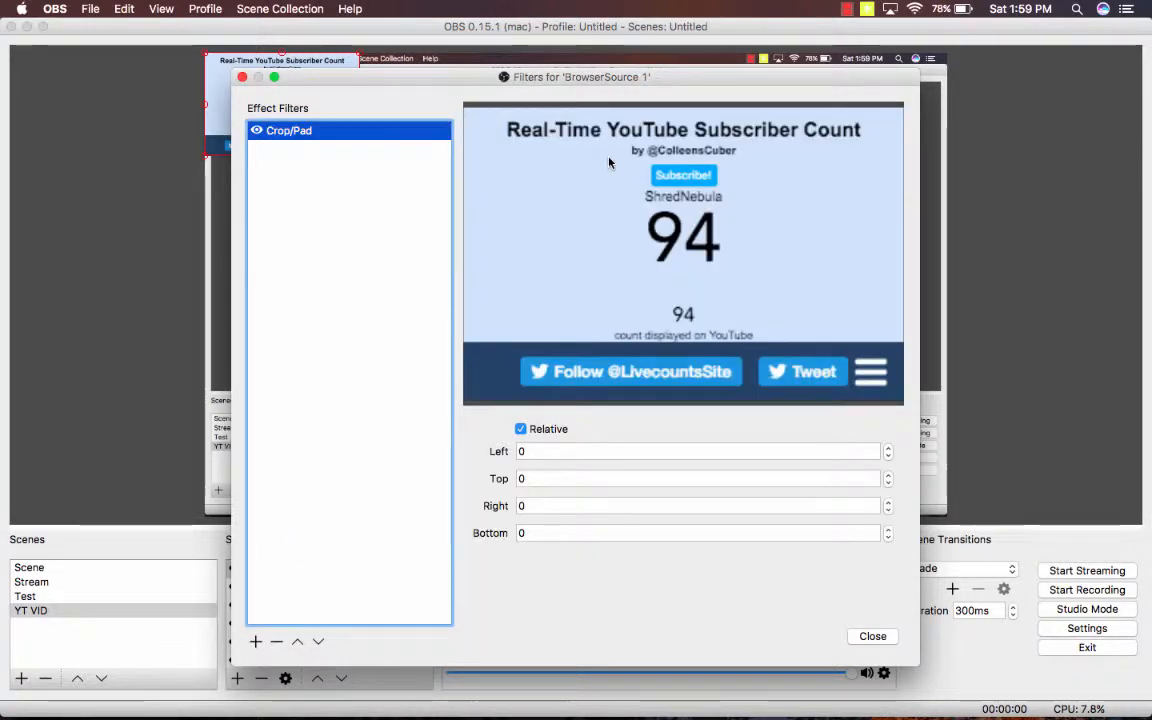
- Try Left crop values of 300, 20 and 100 in the Crop/Pad filter, and set Left to 150
click(548, 452)
text(300)
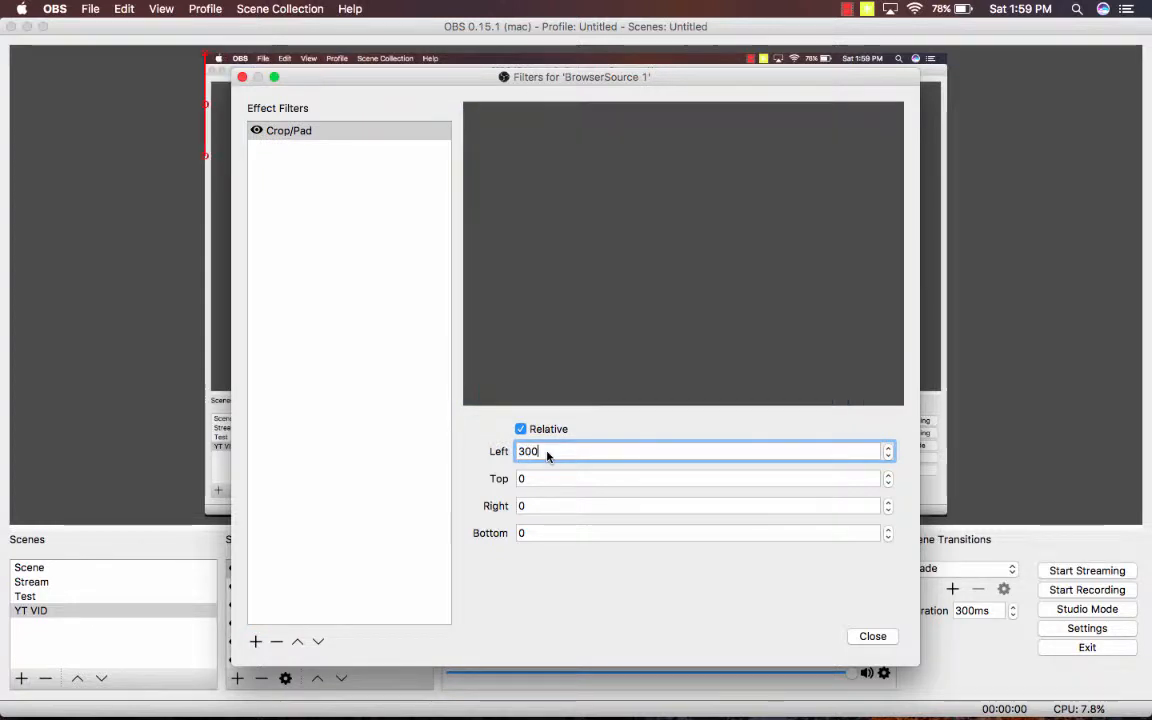
text(20)
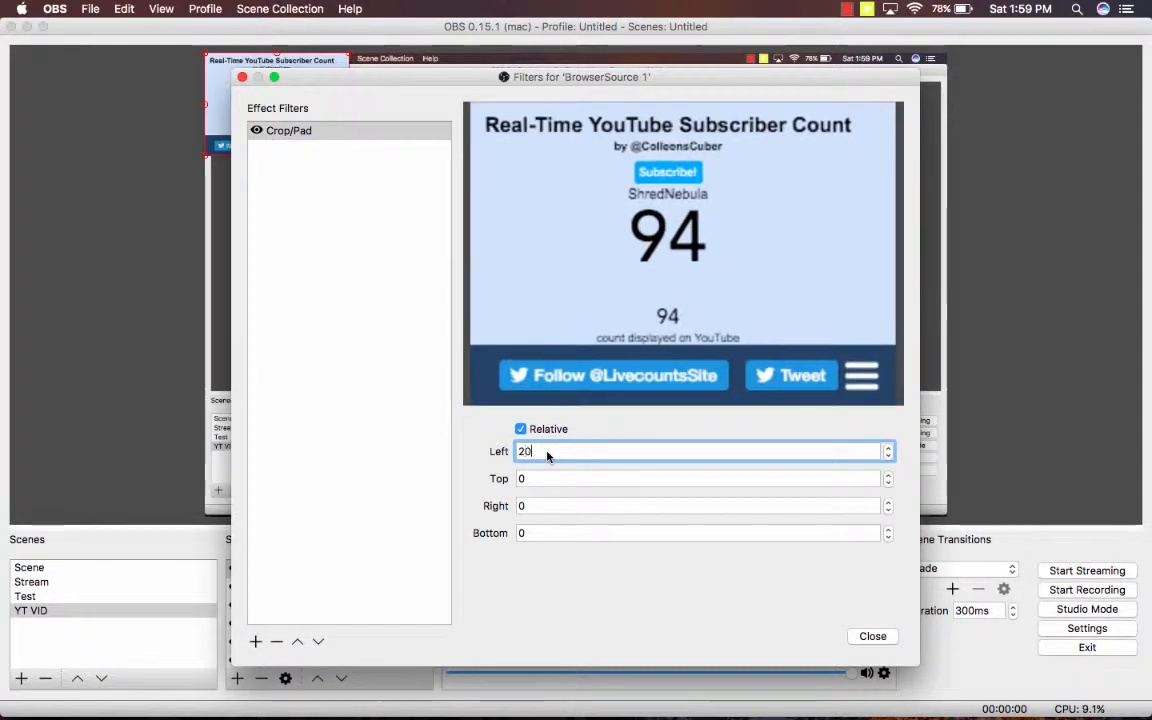
key(BackSpace)
key(BackSpace)
text(100)
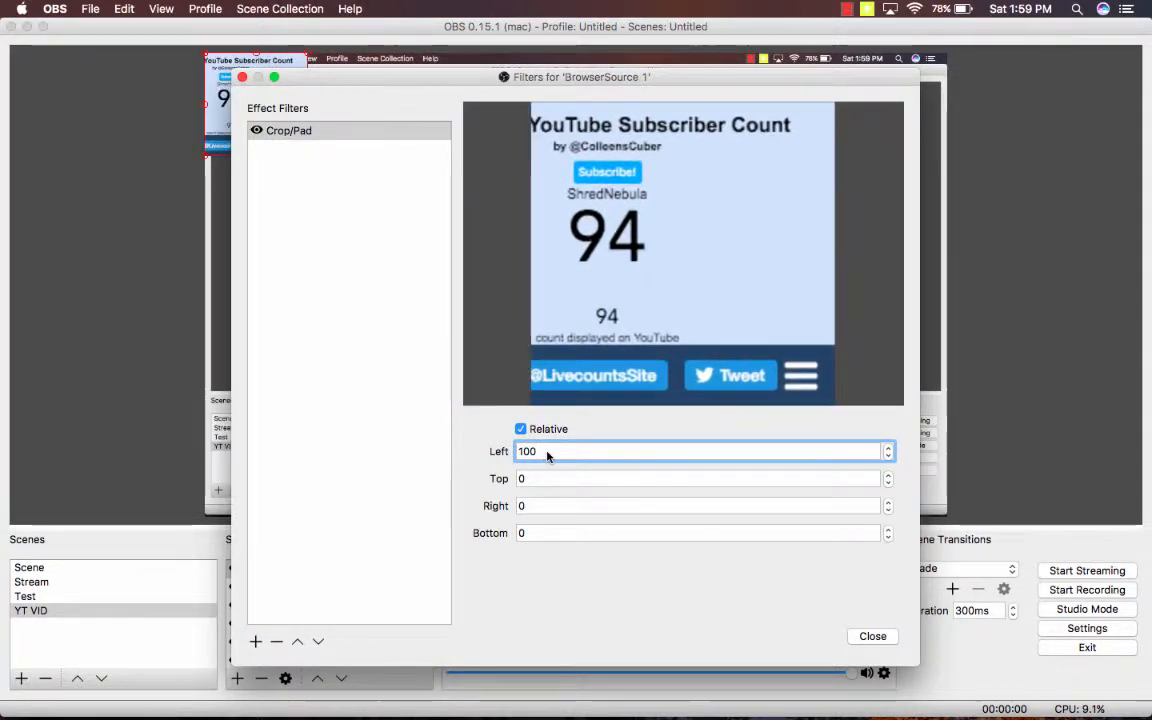
key(BackSpace)
text(50)
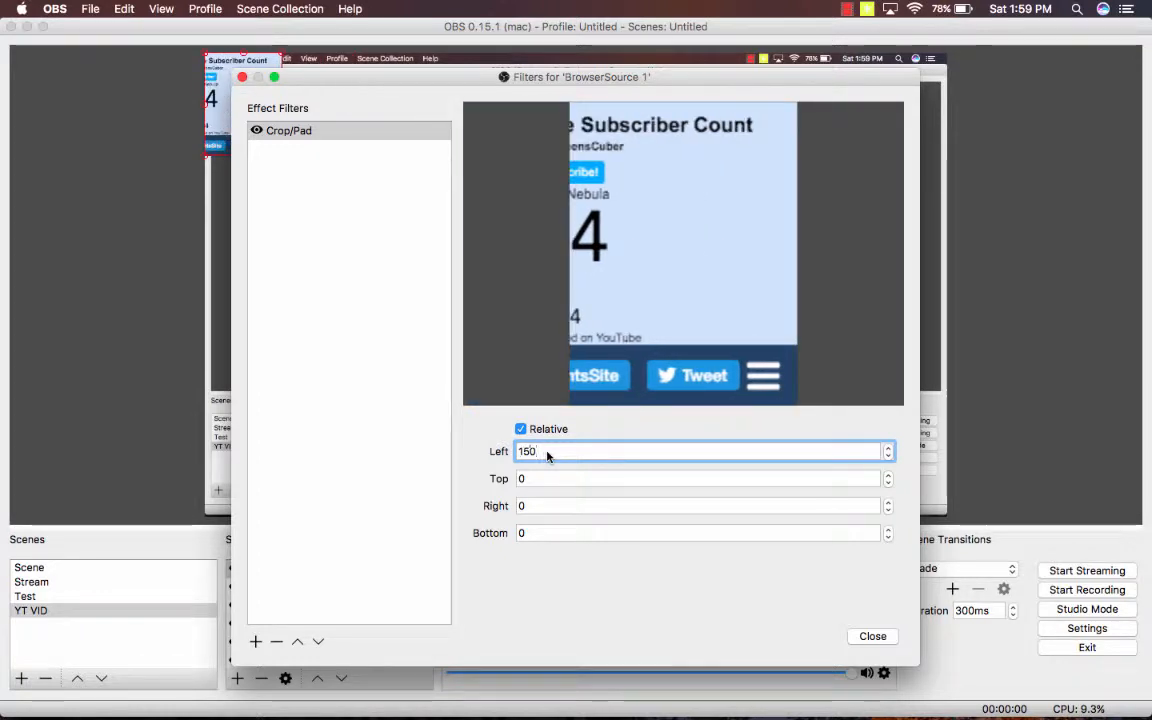
- Set the Left crop of the subscriber count's Crop/Pad filter to 125
key(BackSpace)
key(BackSpace)
text(25)
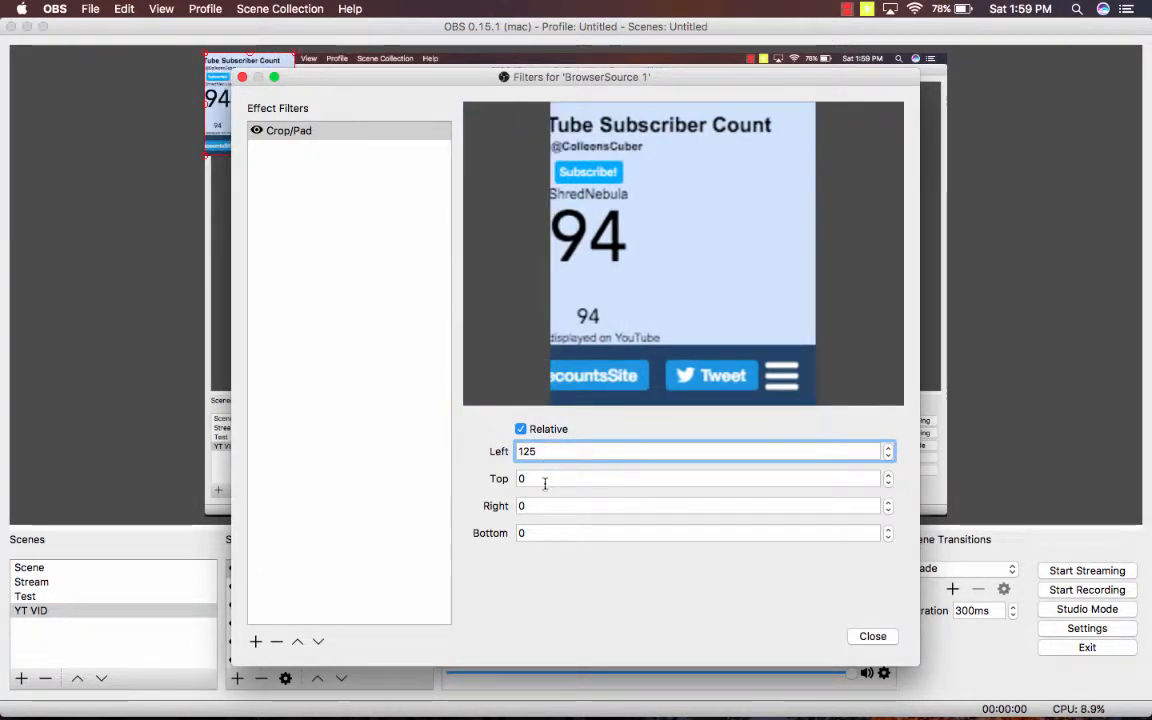
- Try a Top crop of 125 in the Crop/Pad filter, and clear the value
key(Tab)
text(120)
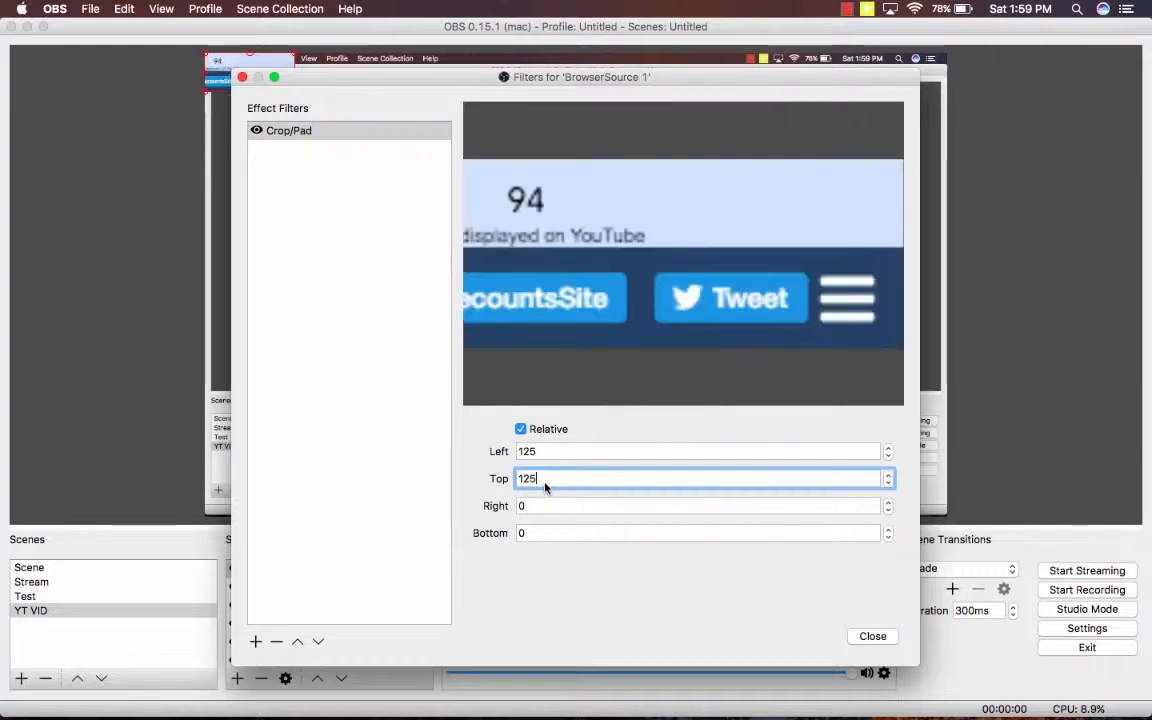
key(BackSpace)
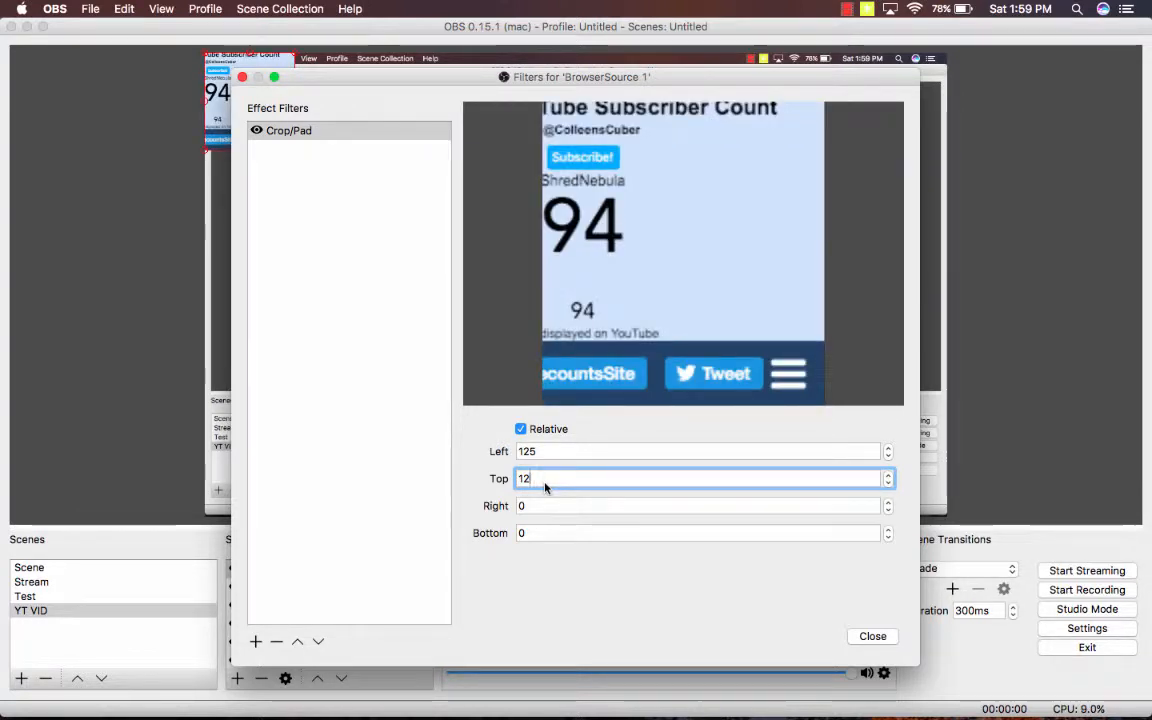
text(0)
key(BackSpace)
key(BackSpace)
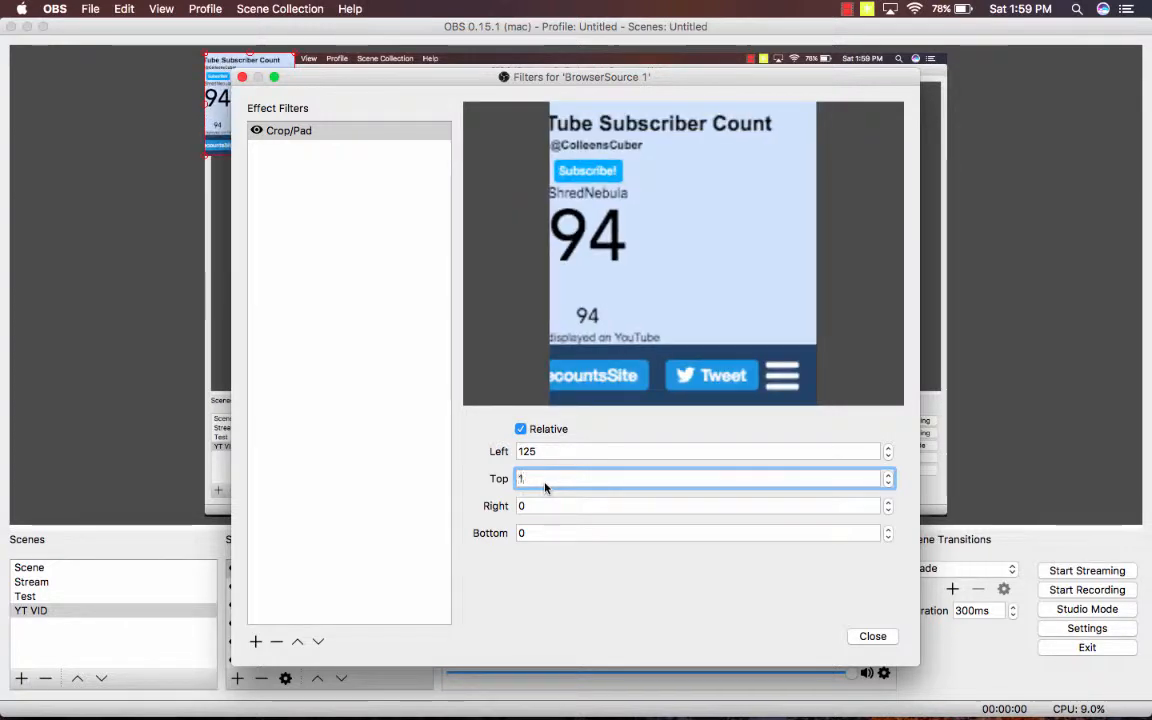
text(75)
key(BackSpace)
key(BackSpace)
key(BackSpace)
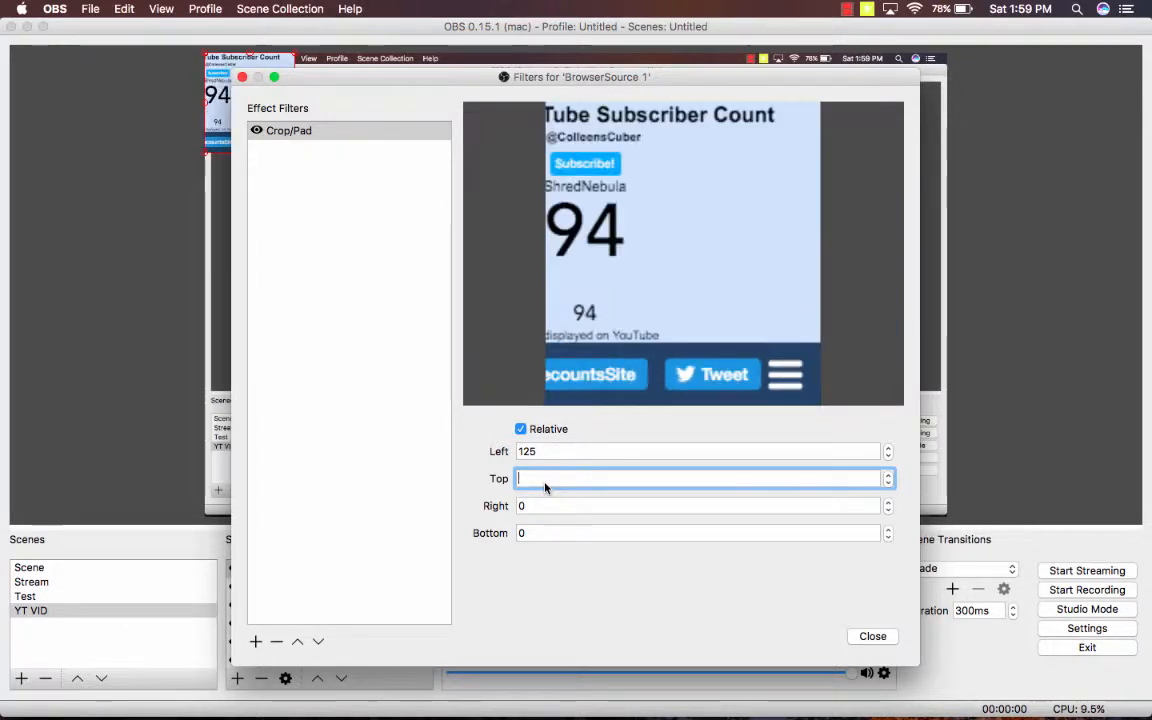
- Try Top crop values of 59 and 50 in the Crop/Pad filter, and set Top to 55
text(59)
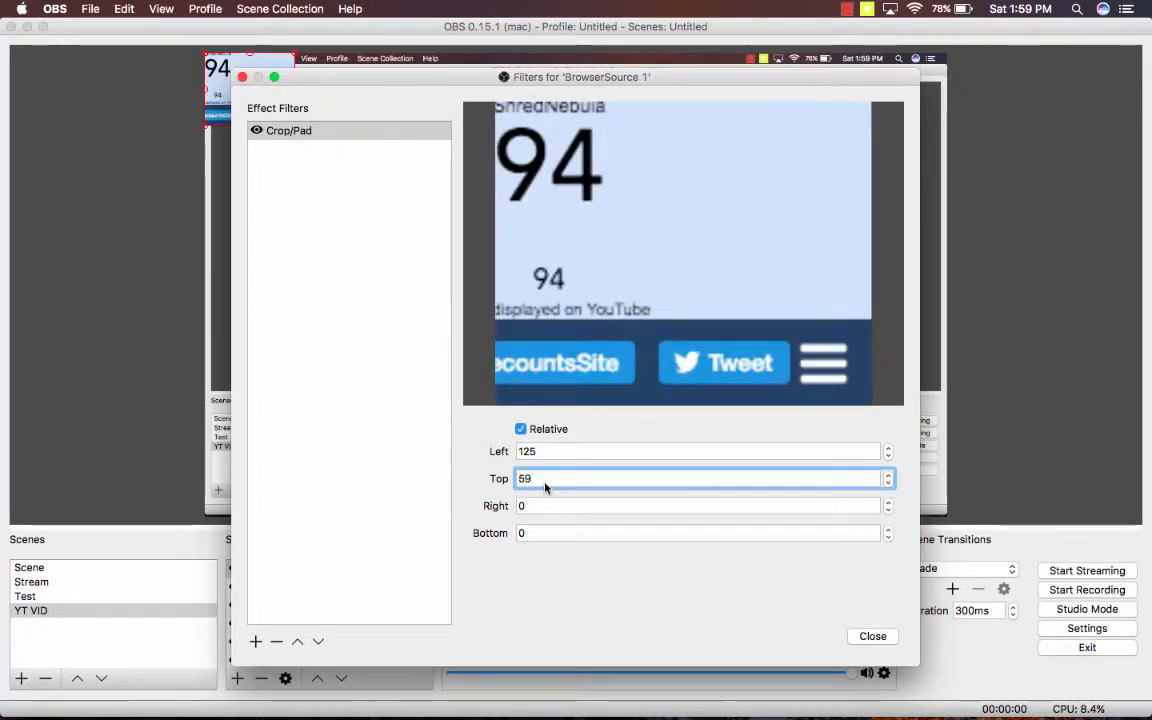
click(541, 507)
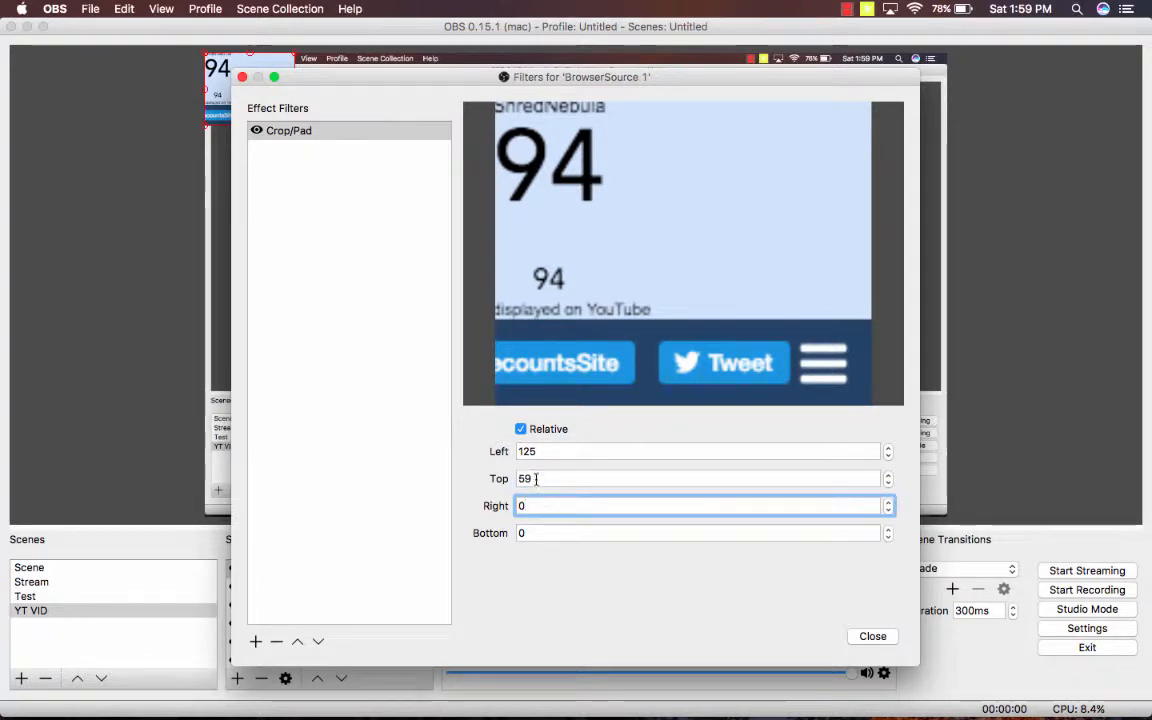
click(537, 481)
key(BackSpace)
text(0)
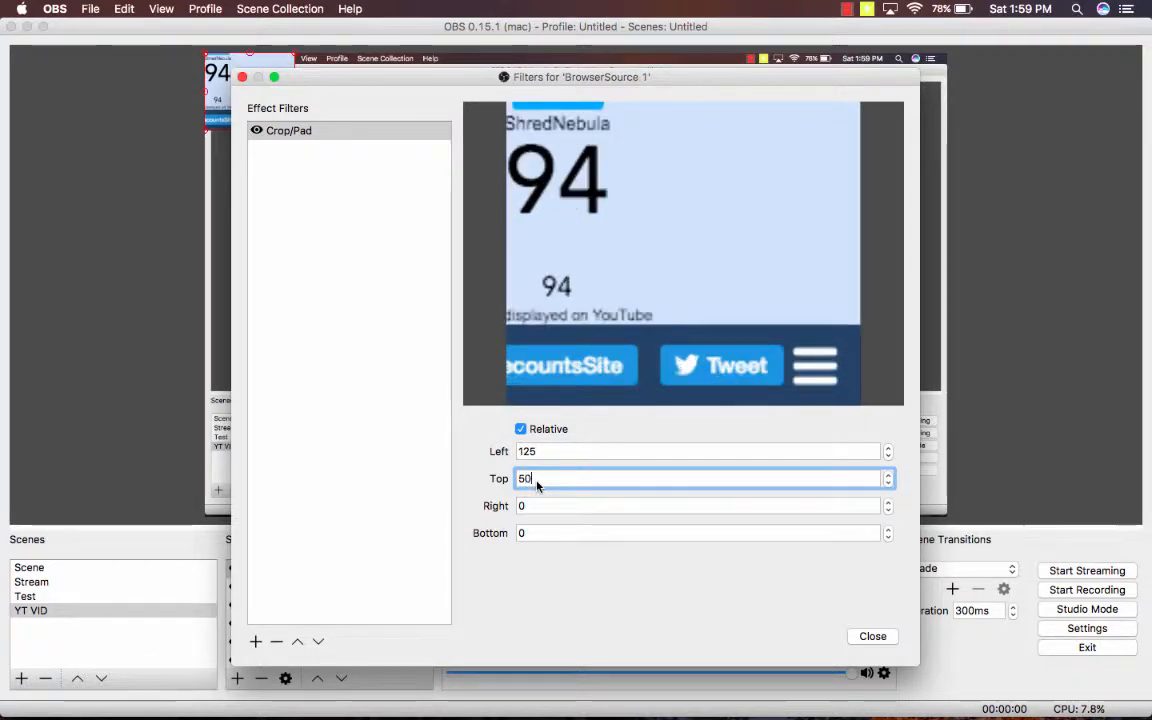
key(BackSpace)
text(5)
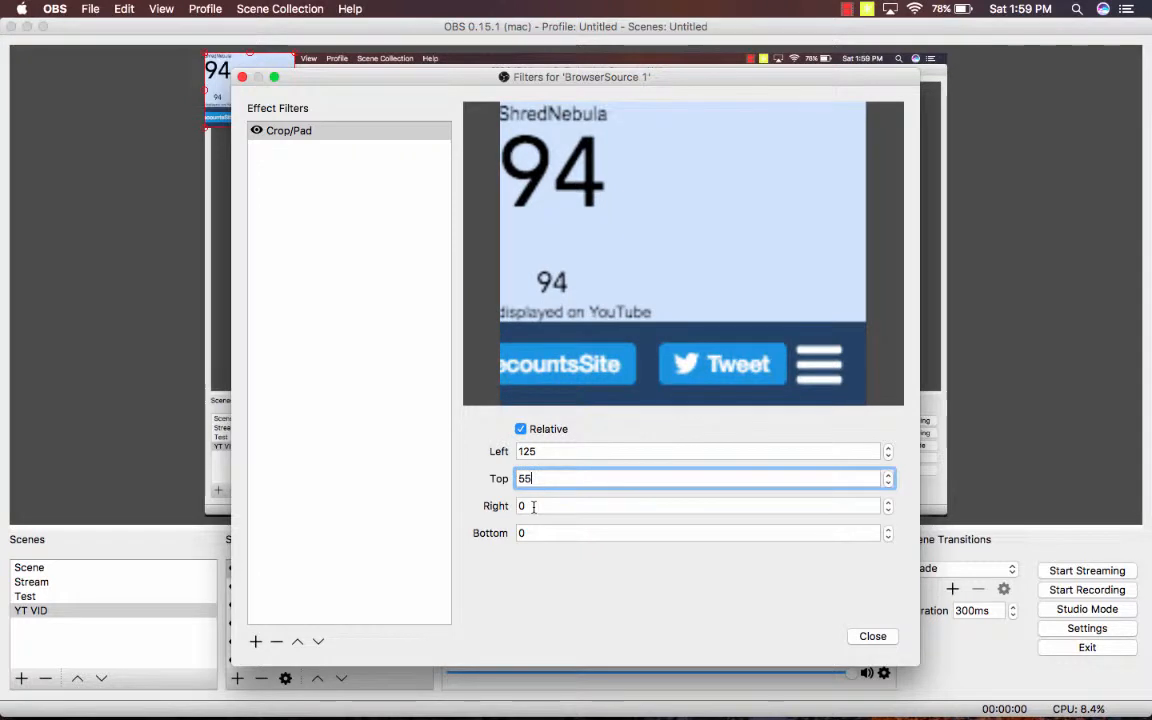
- Set the Right crop of the Crop/Pad filter to 125
click(530, 505)
text(1)
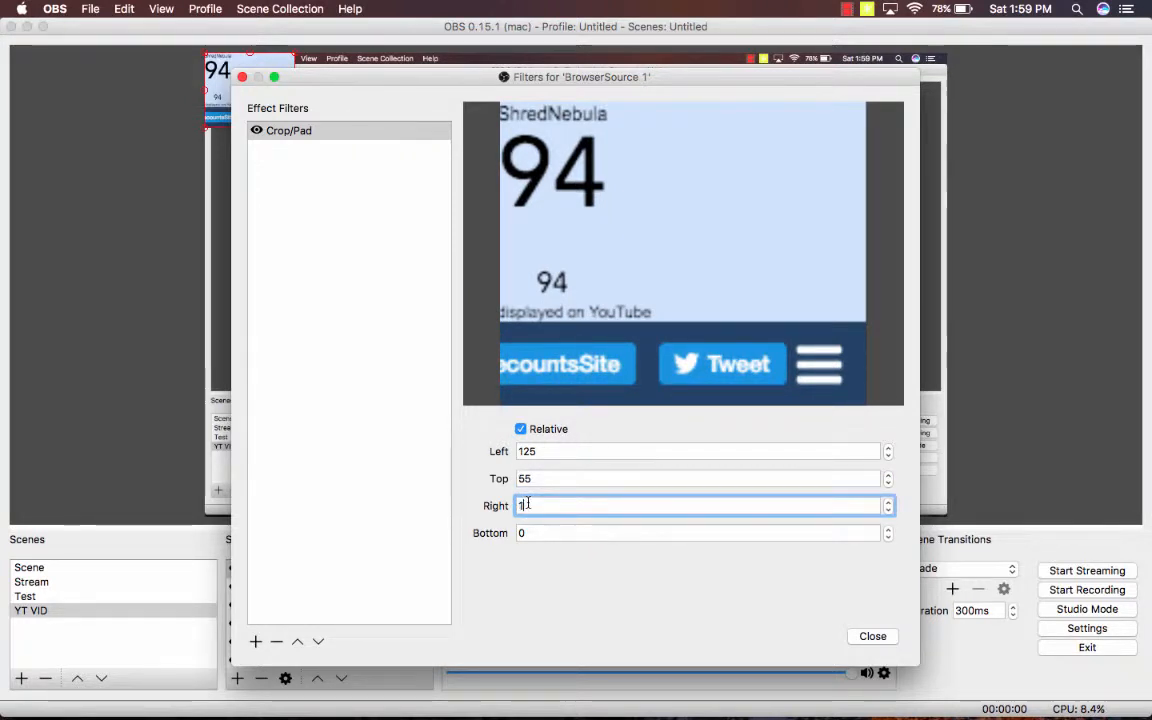
text(25)
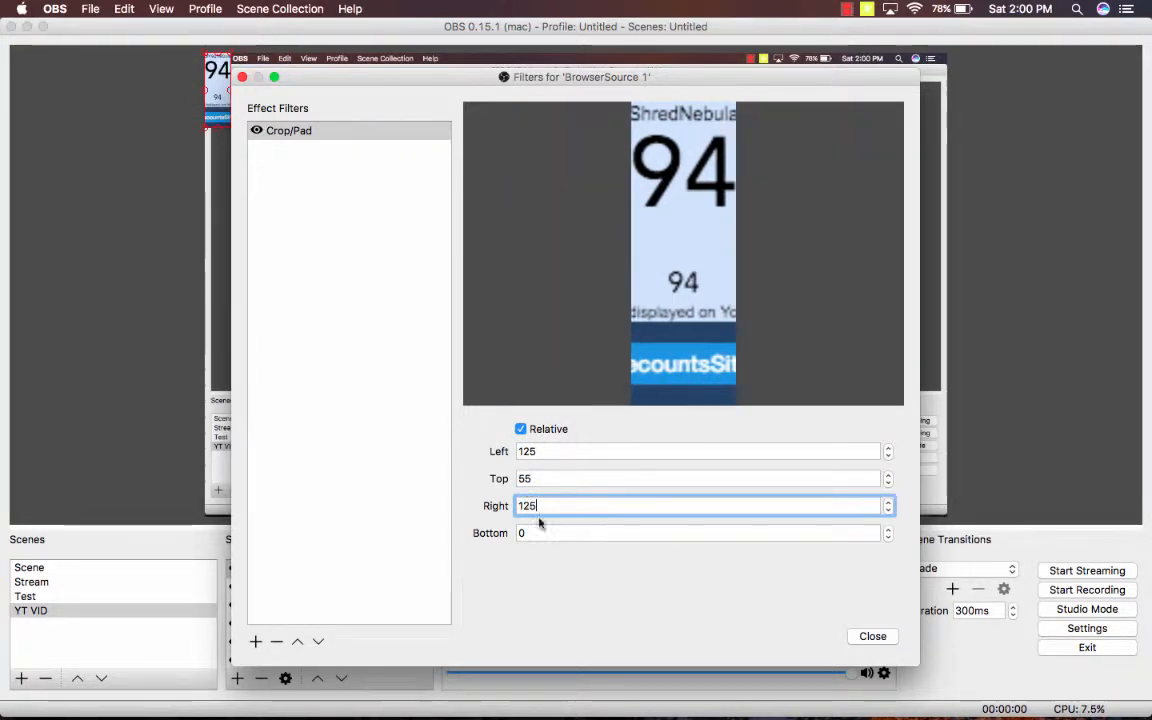
- Try a Bottom crop of 55 in the Crop/Pad filter, and set Bottom to 70
click(541, 534)
text(55)
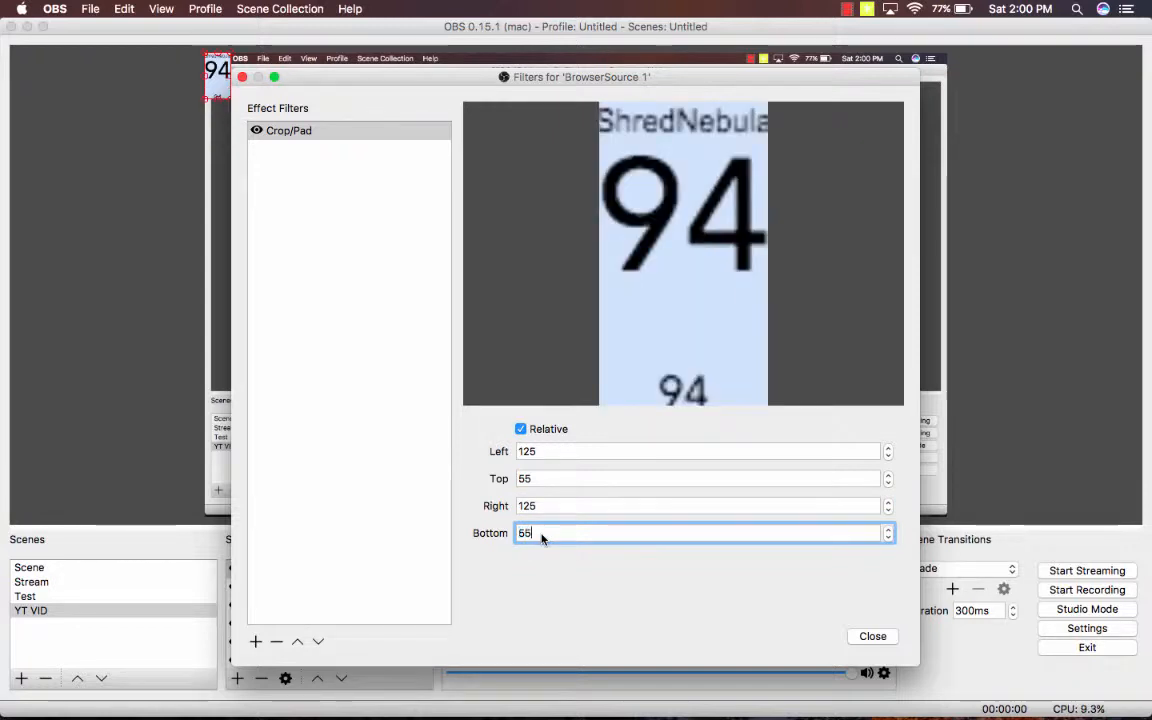
key(BackSpace)
key(BackSpace)
text(60)
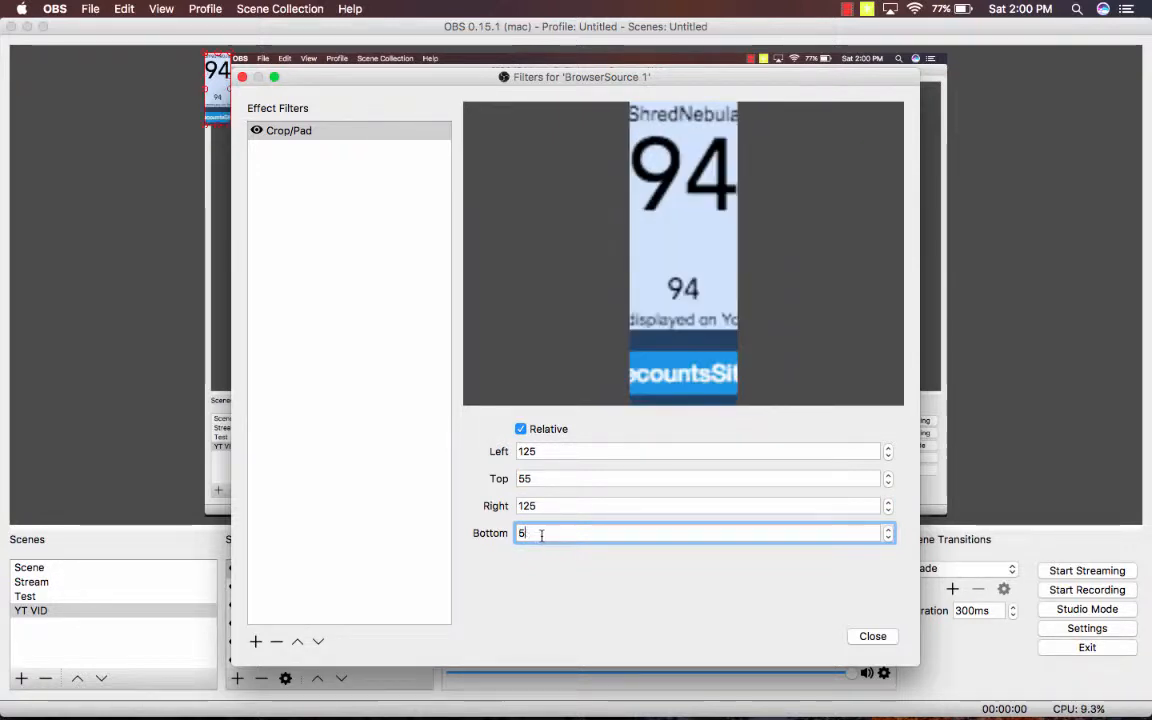
key(BackSpace)
key(BackSpace)
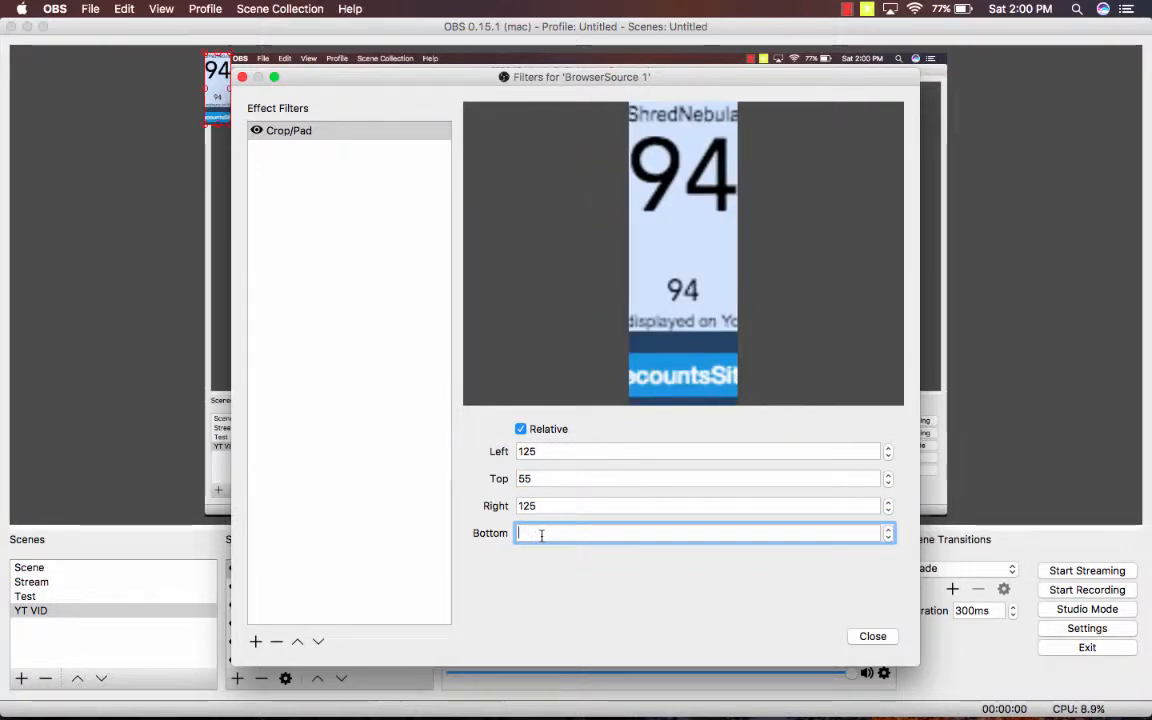
text(70)
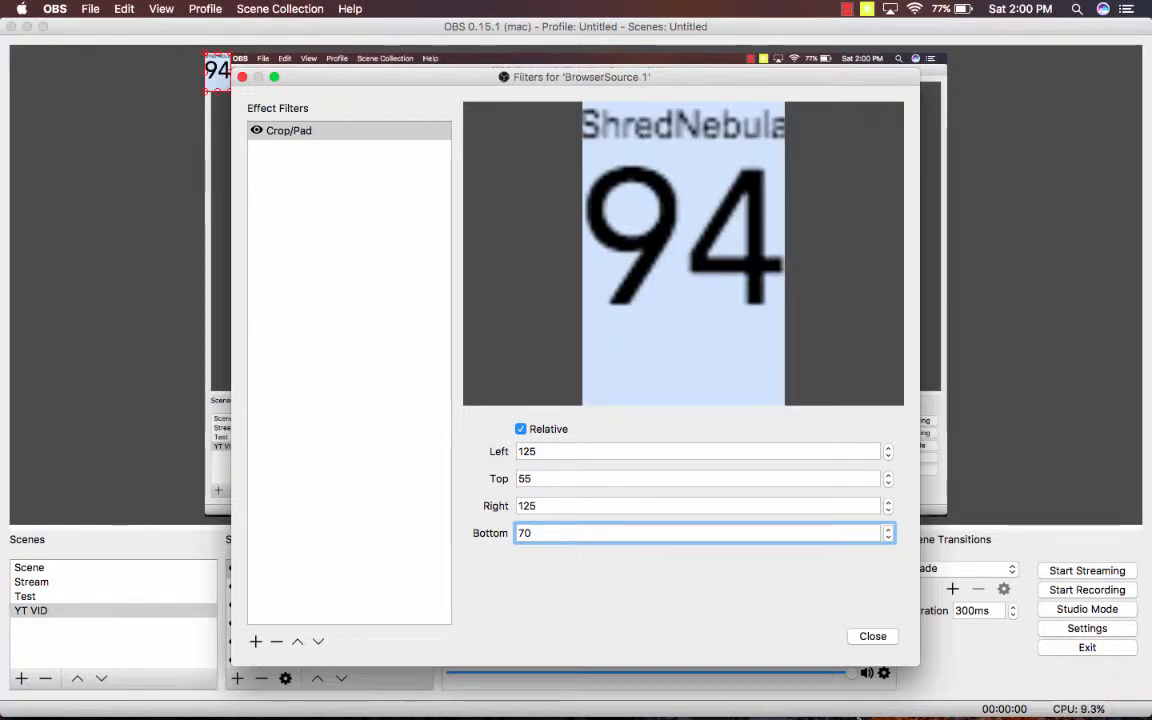
- Close the filter settings, enlarge the cropped subscriber count in the preview and move it lower in the scene
click(872, 637)
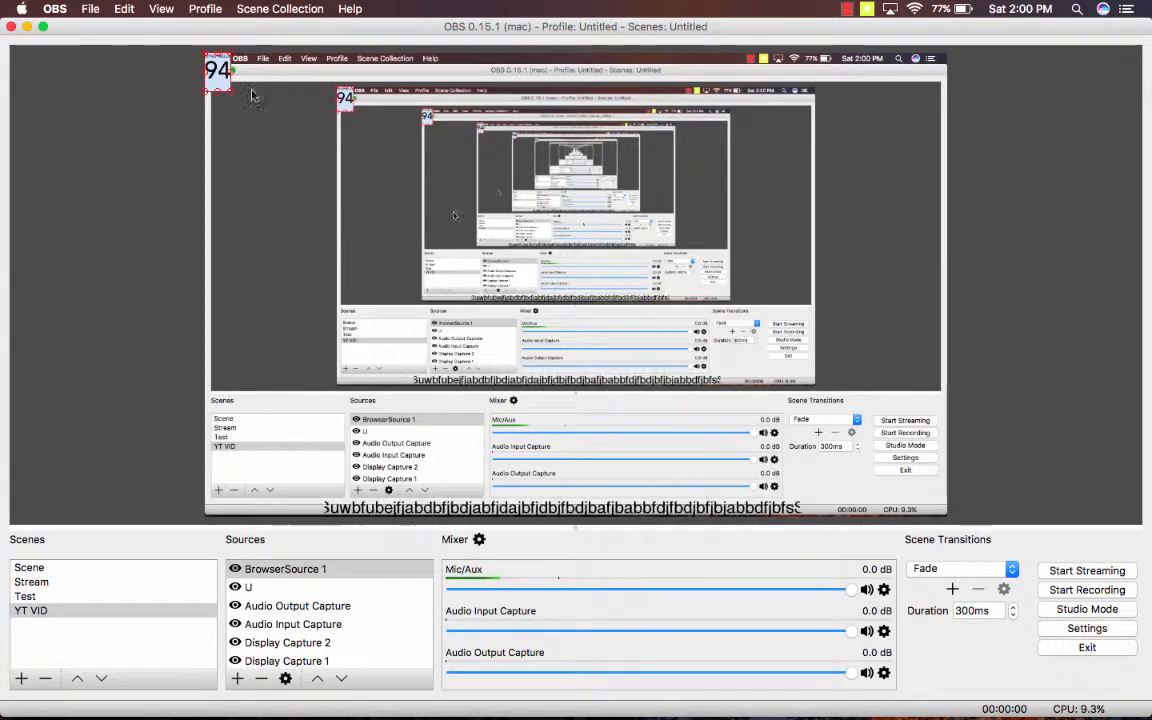
drag(231, 91, 320, 164)
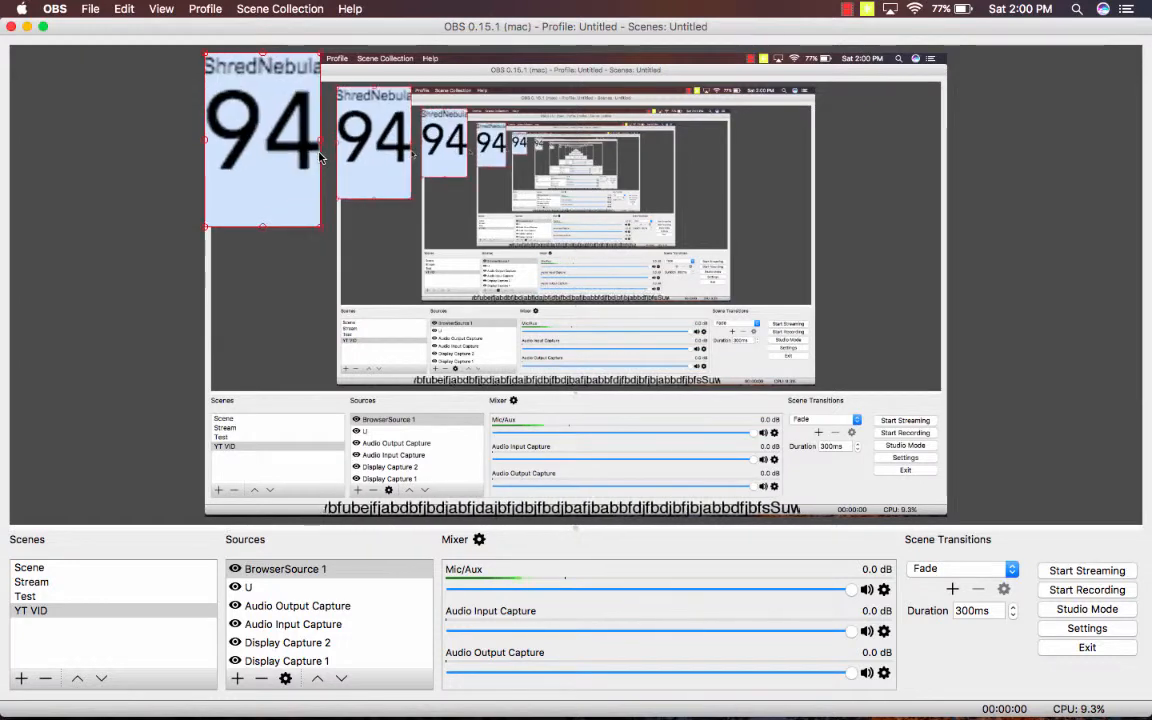
drag(286, 287, 292, 446)
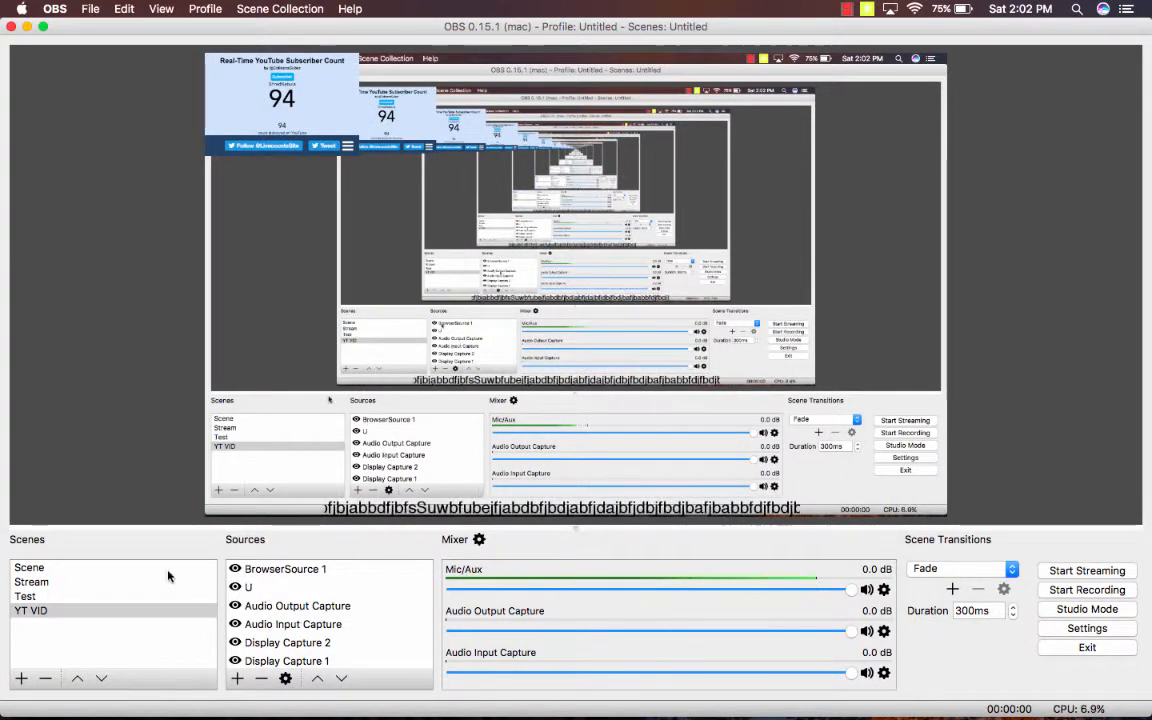
- View the chat overlay in the Stream scene and return to the YT VID scene
click(147, 582)
click(255, 342)
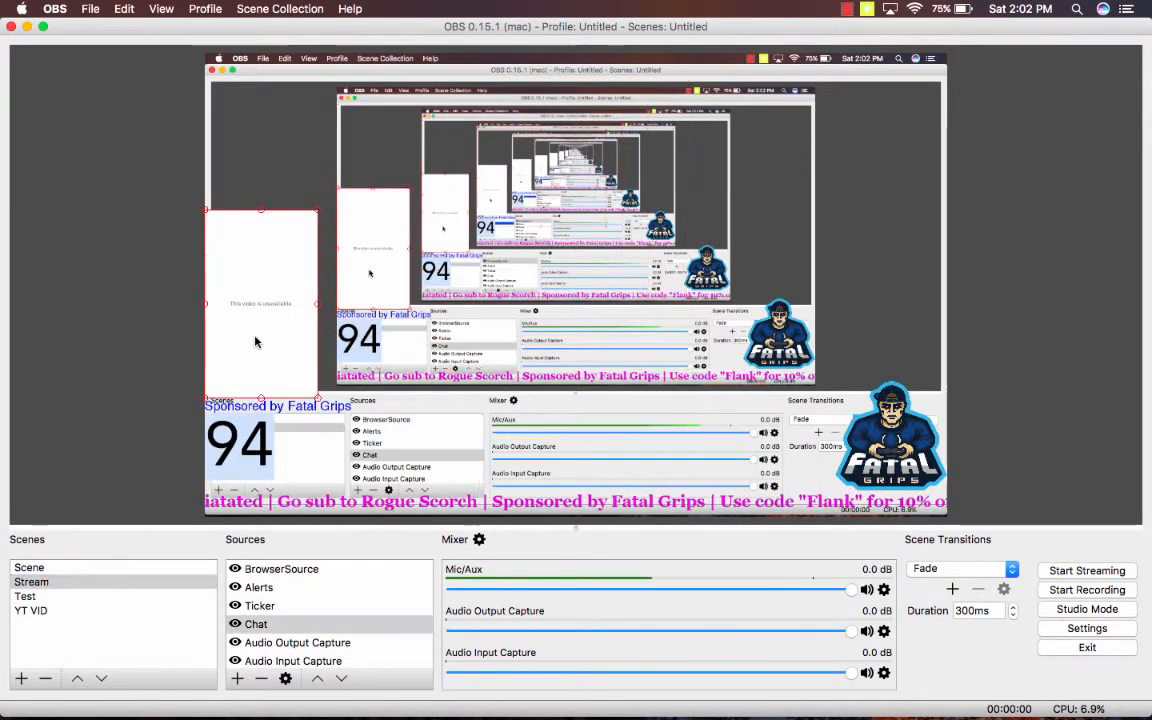
click(50, 611)
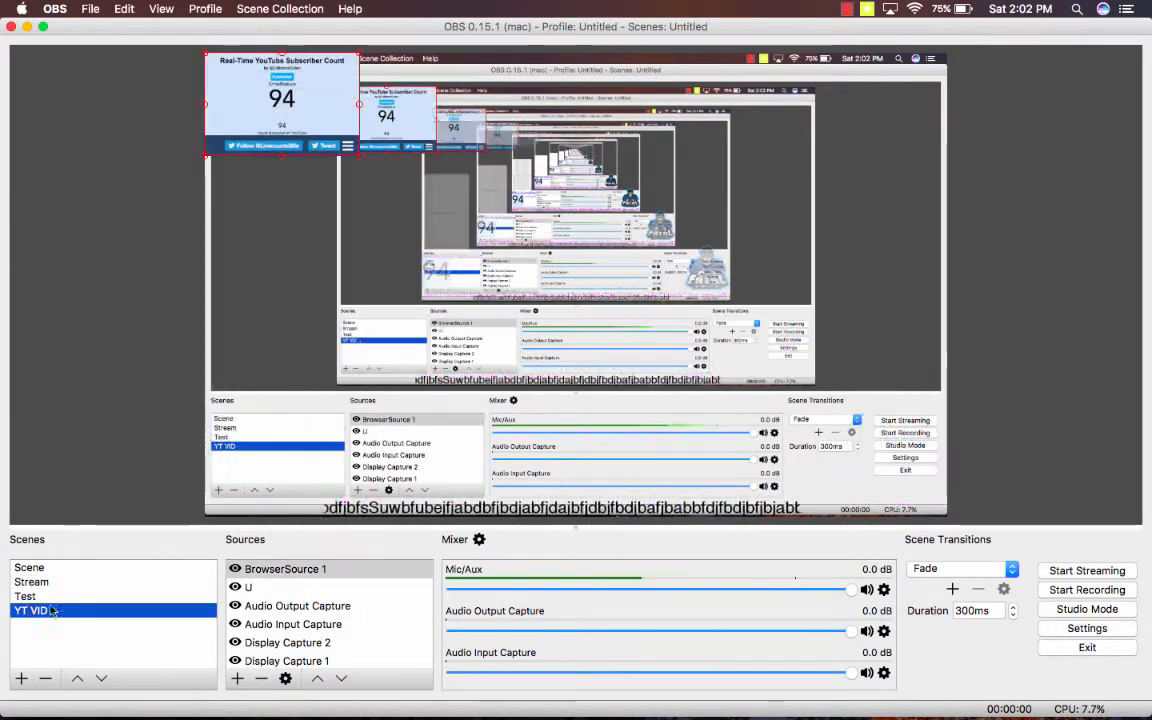
- Switch to Safari and show the YouTube Live Dashboard
mouse_move(674, 700)
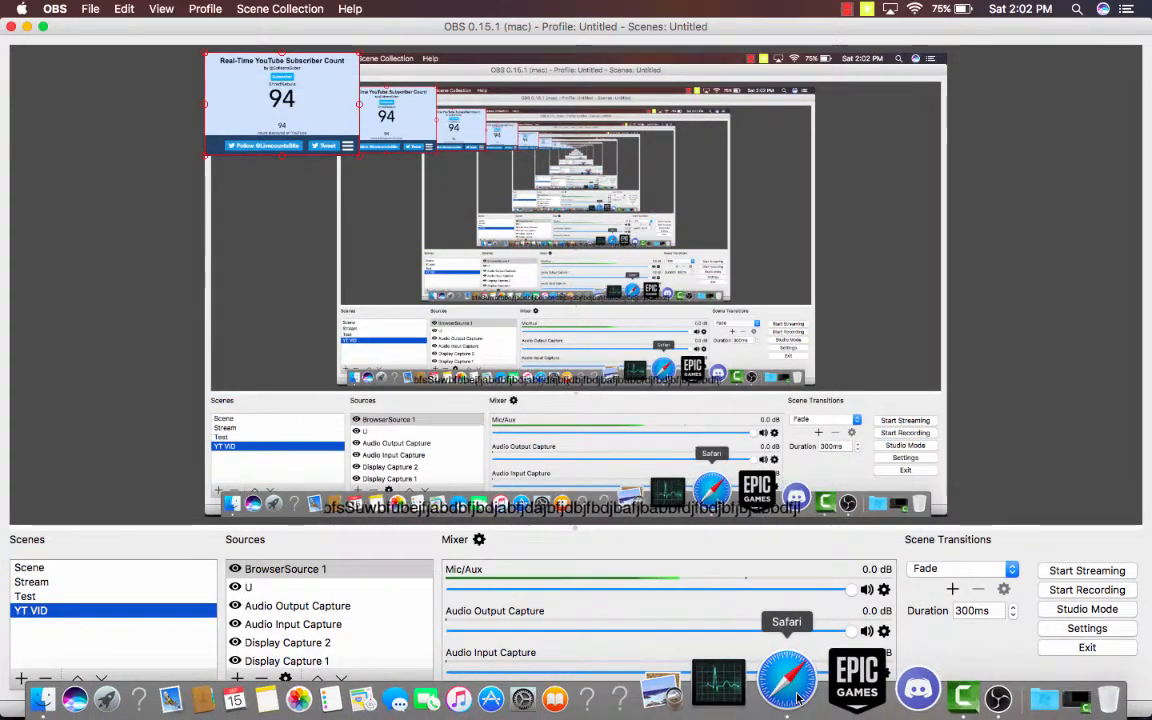
click(798, 697)
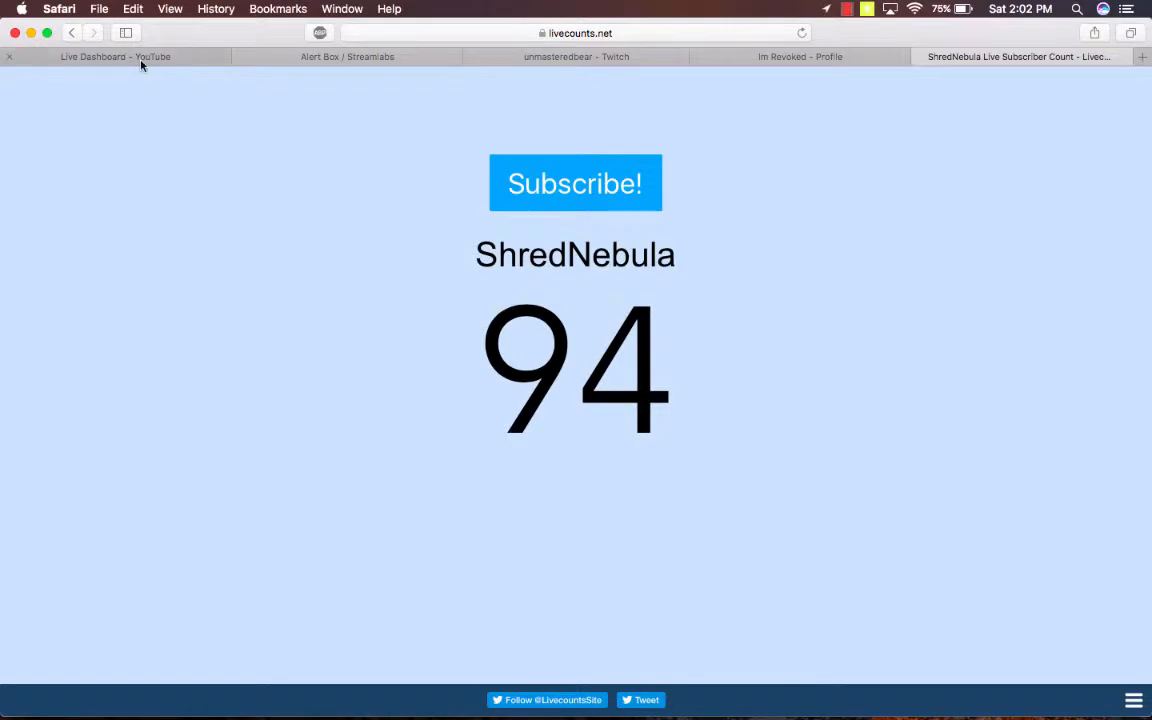
click(141, 60)
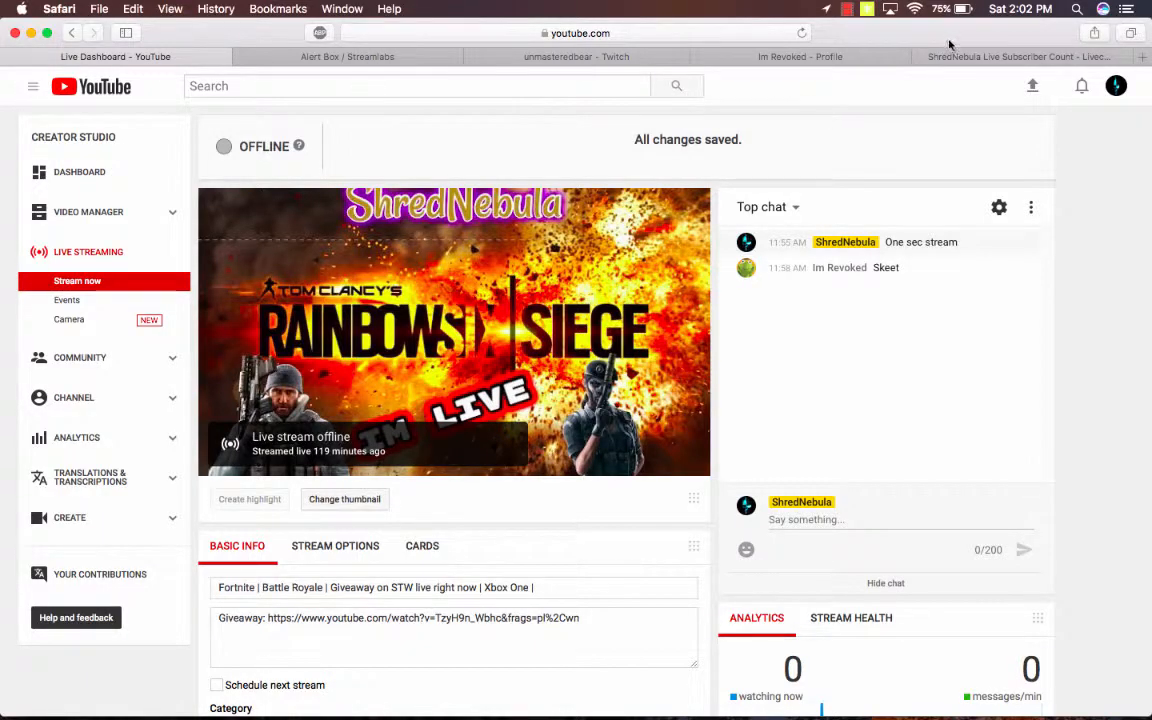
- Look over the YouTube account details and the live stream's basic info and encoder setup on the dashboard
click(1116, 88)
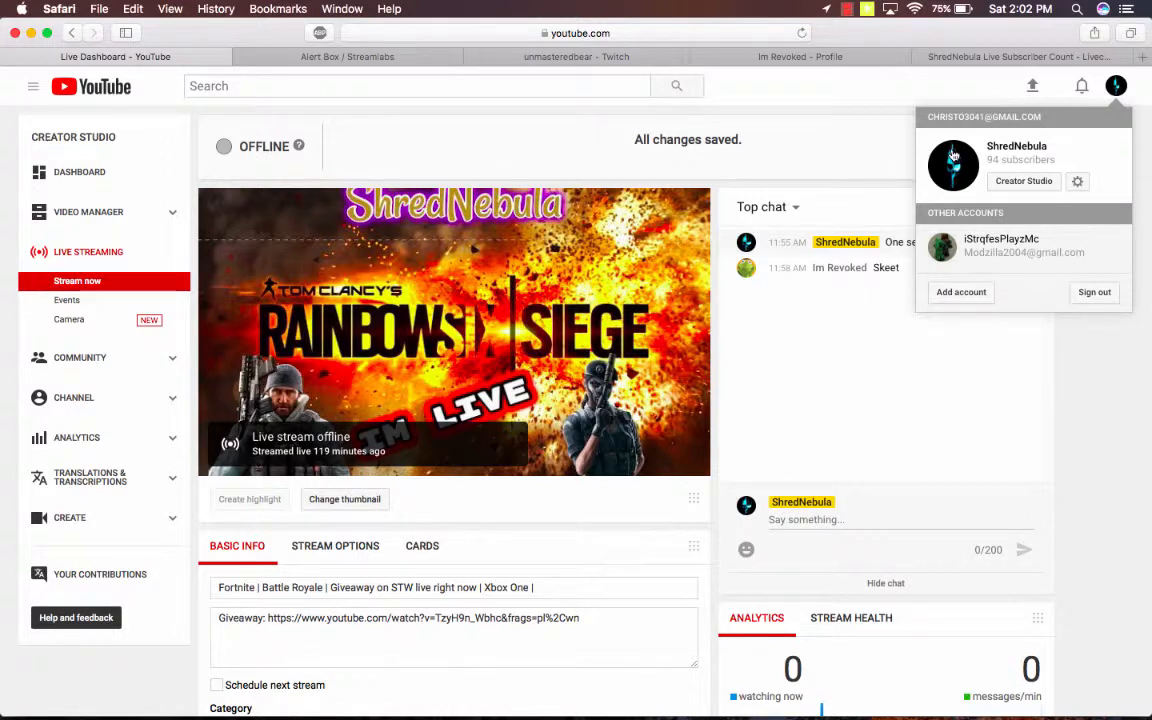
click(241, 119)
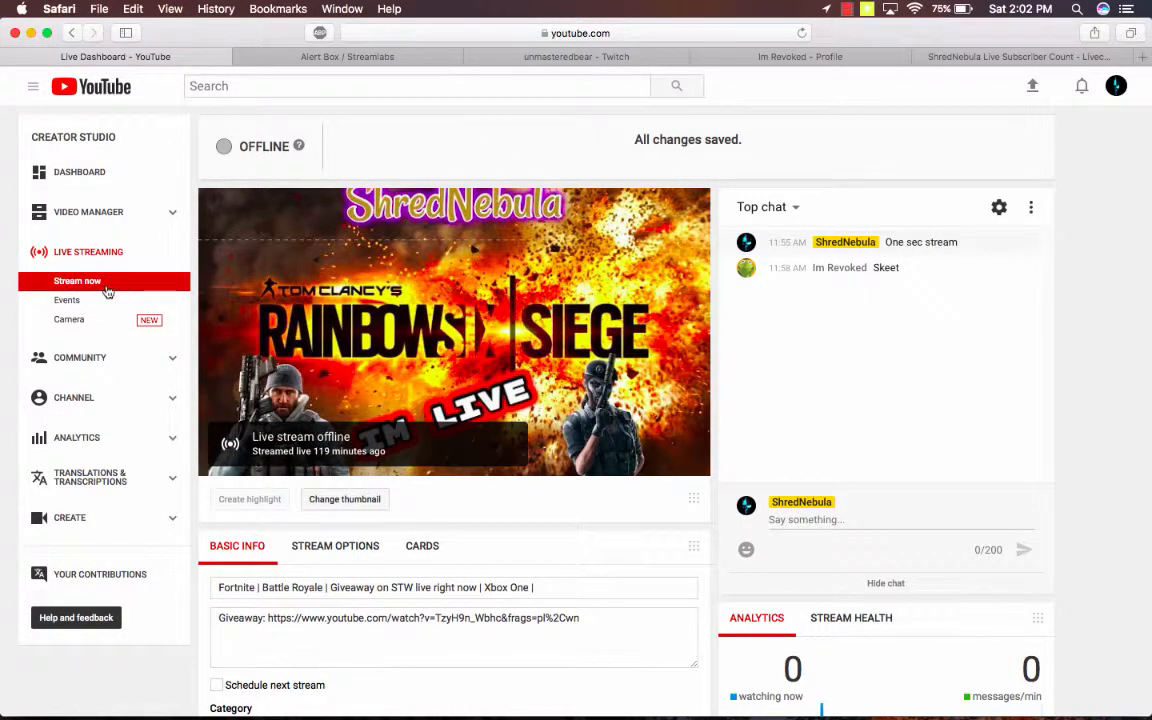
scroll(249, 495, down, 6)
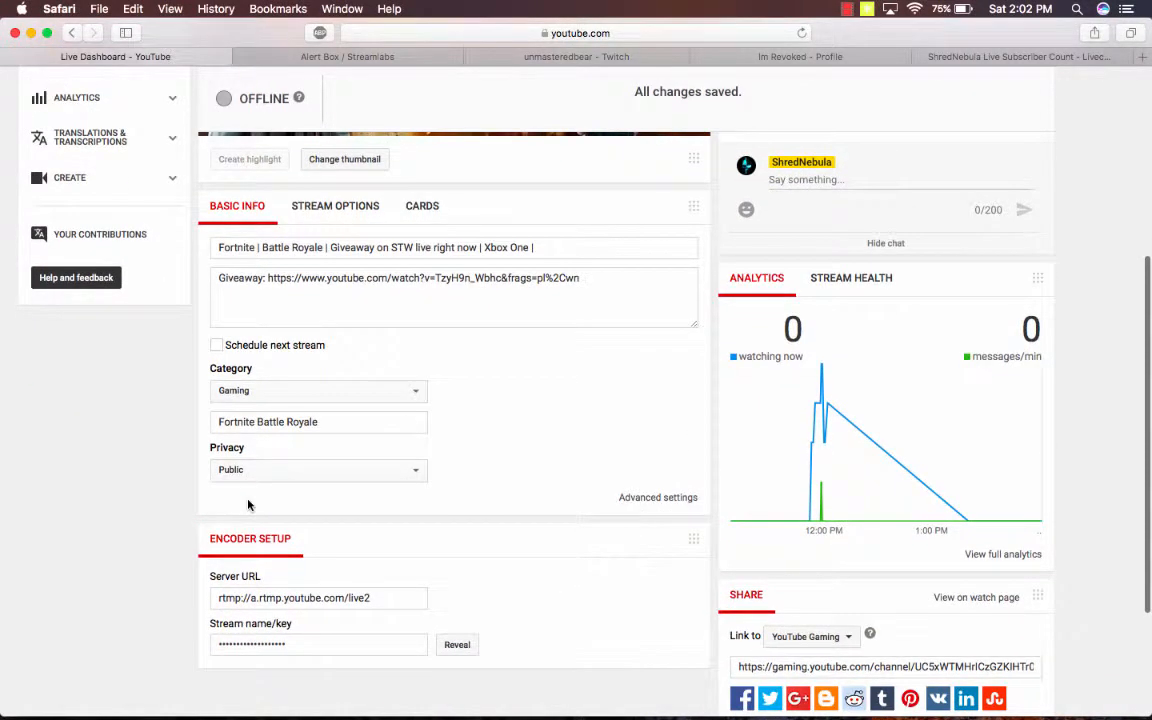
scroll(249, 505, up, 1)
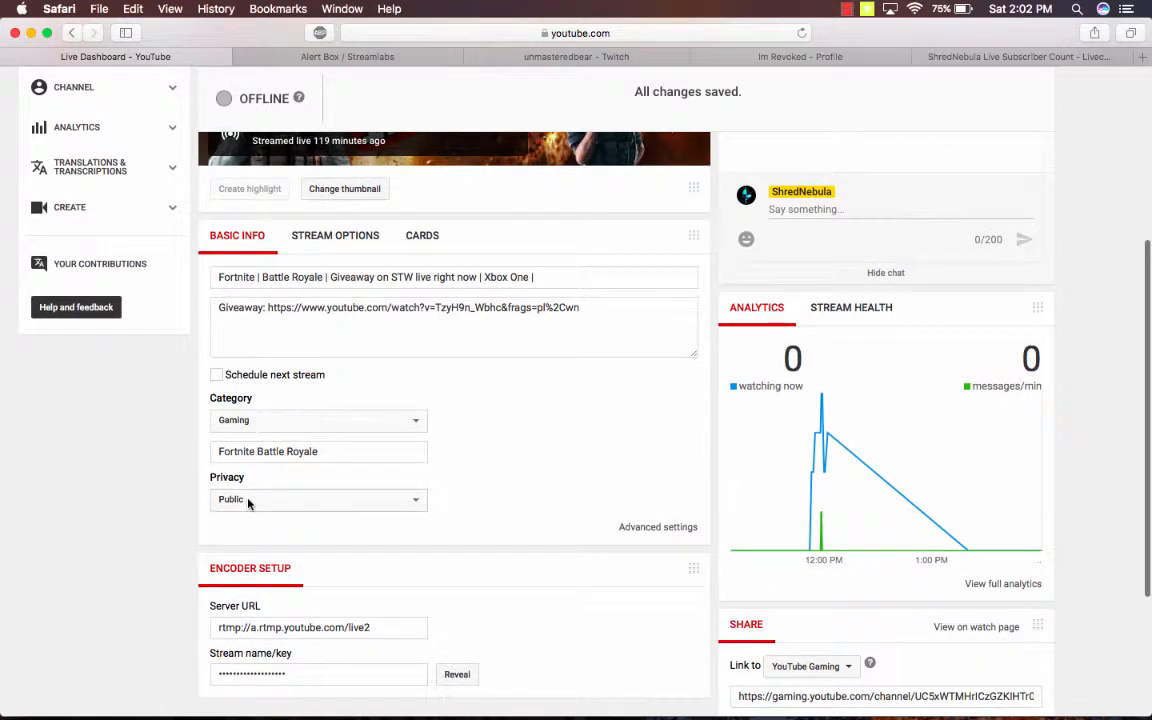
scroll(249, 505, up, 3)
scroll(249, 504, up, 4)
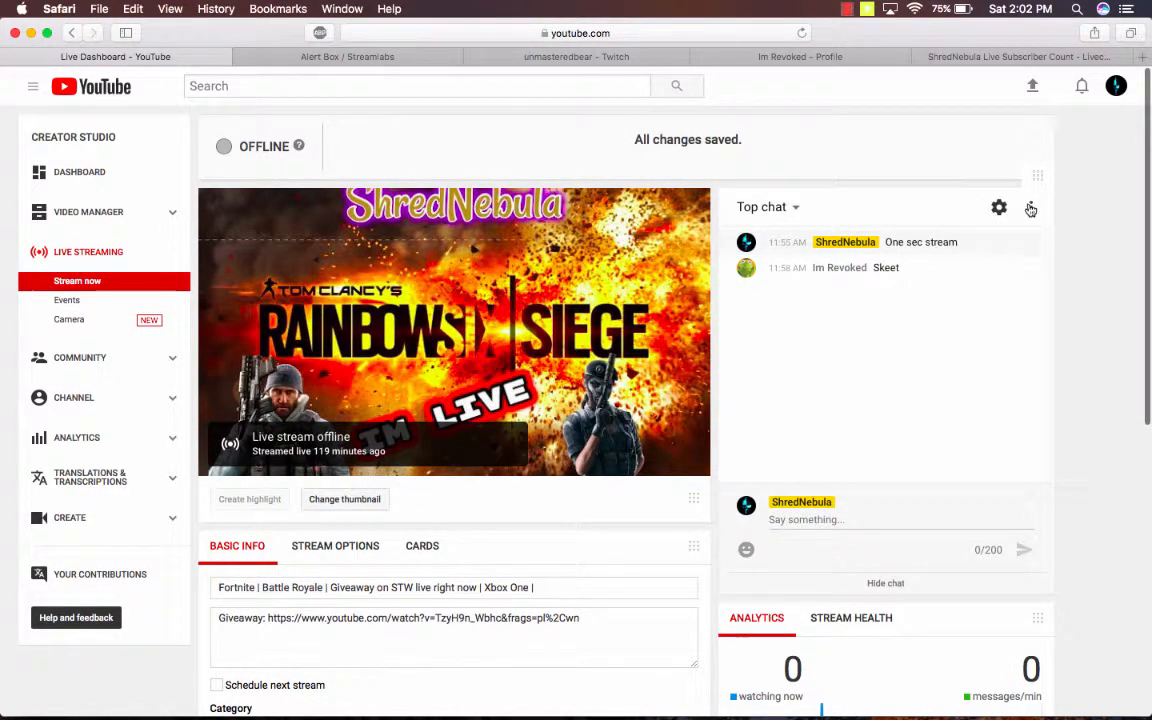
- Open the live stream's chat in a separate popout window and close that window
click(1031, 208)
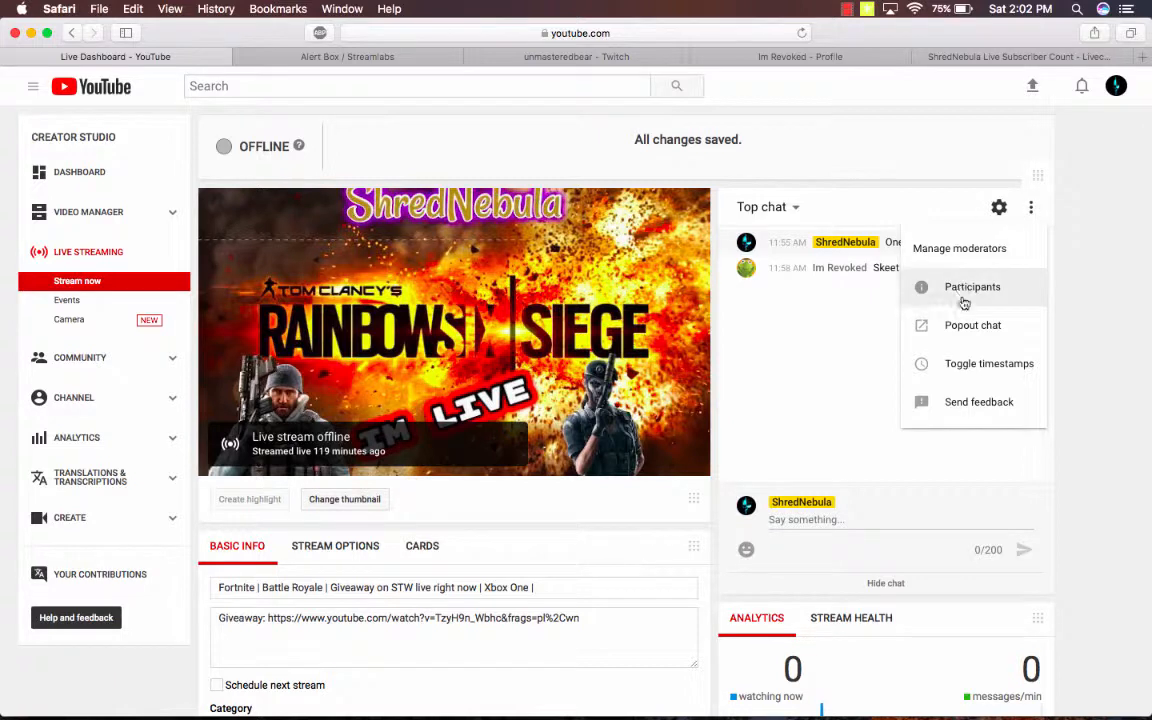
click(1031, 210)
click(1031, 210)
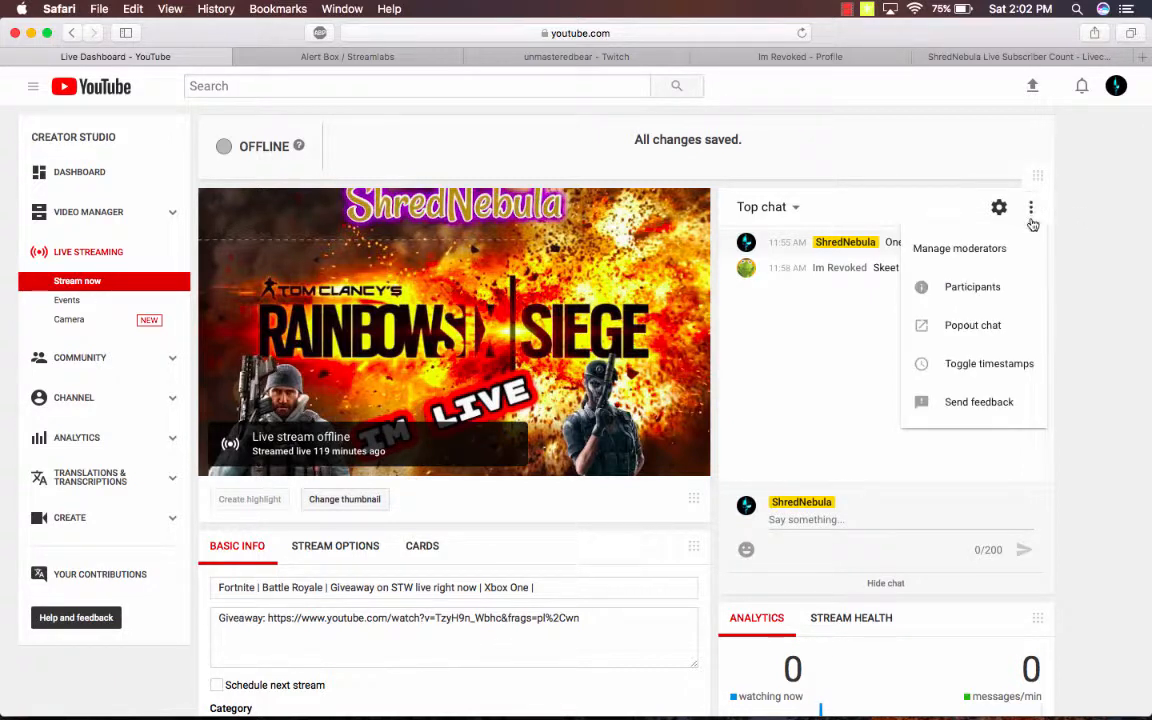
click(972, 325)
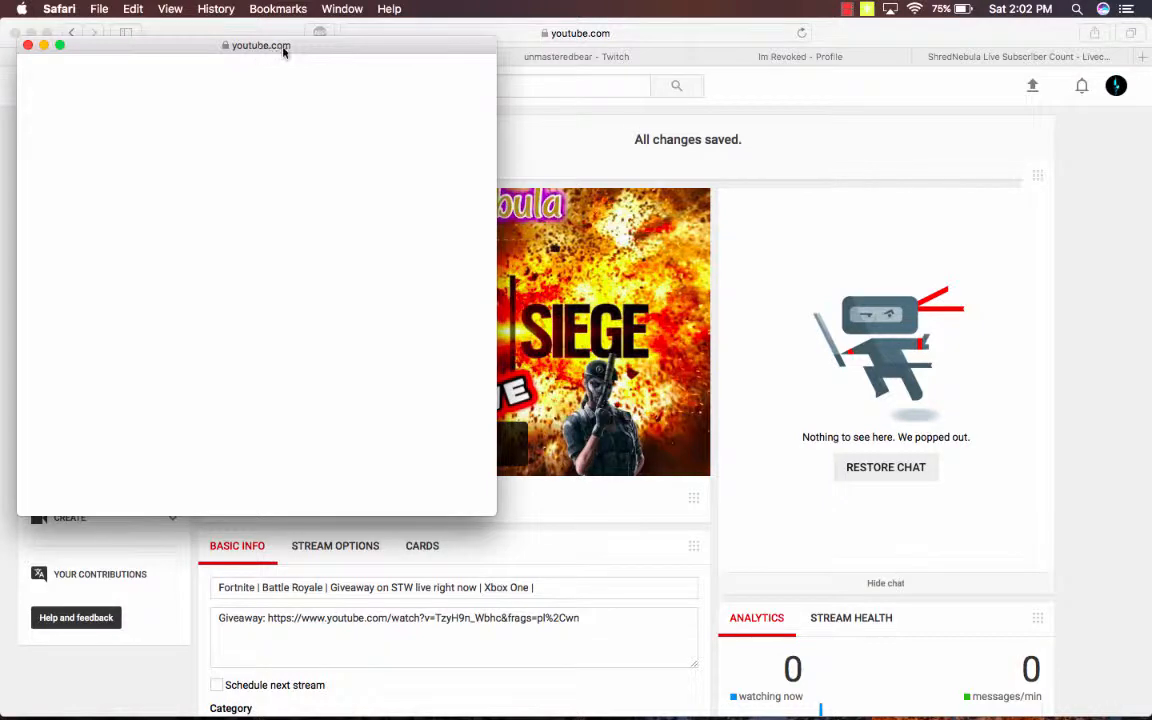
click(330, 55)
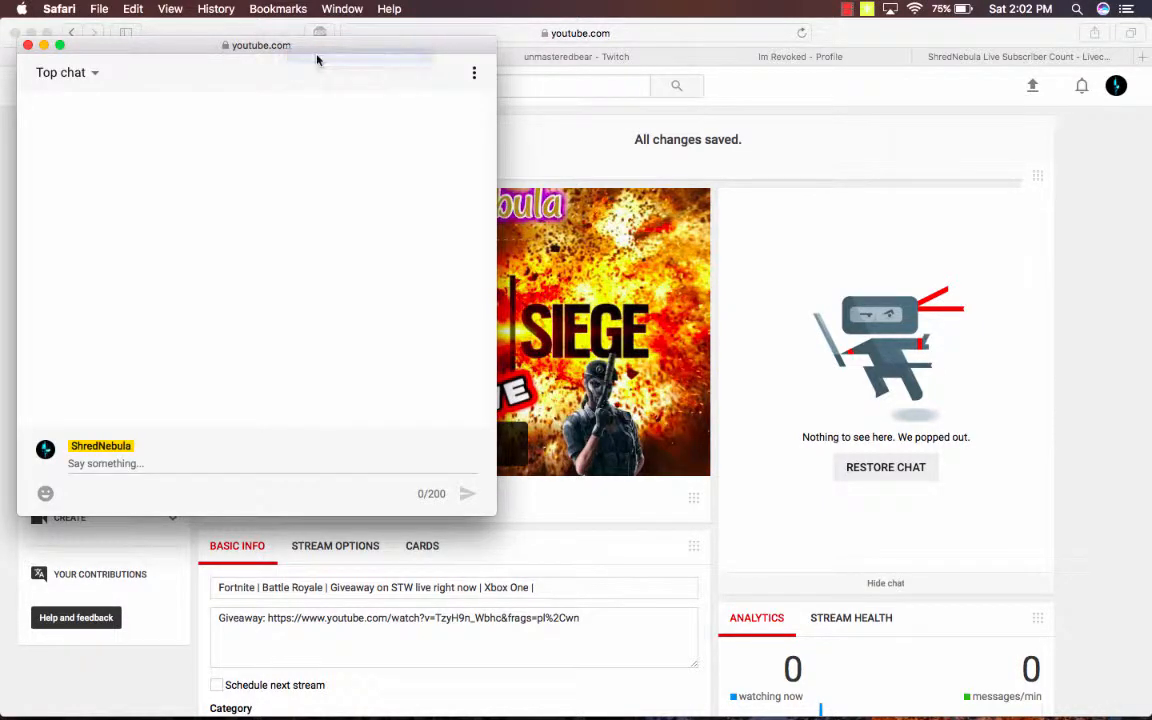
click(28, 46)
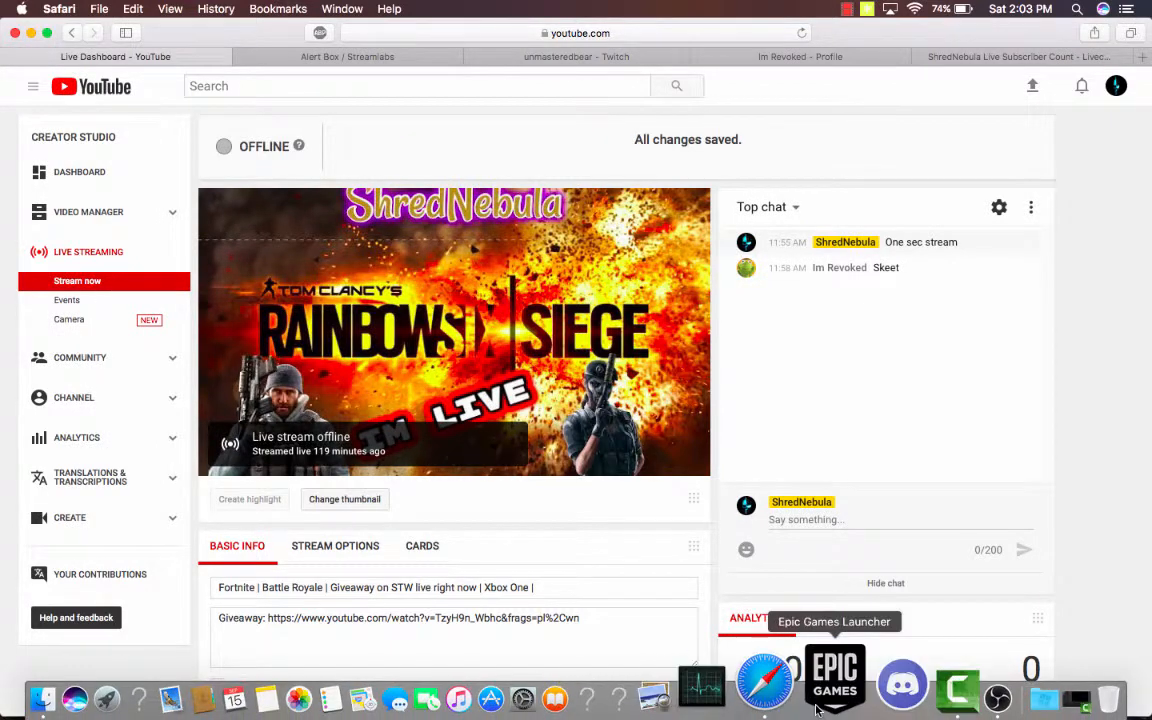
- Pop out the live chat from the YouTube Live Dashboard into its own window
click(1030, 208)
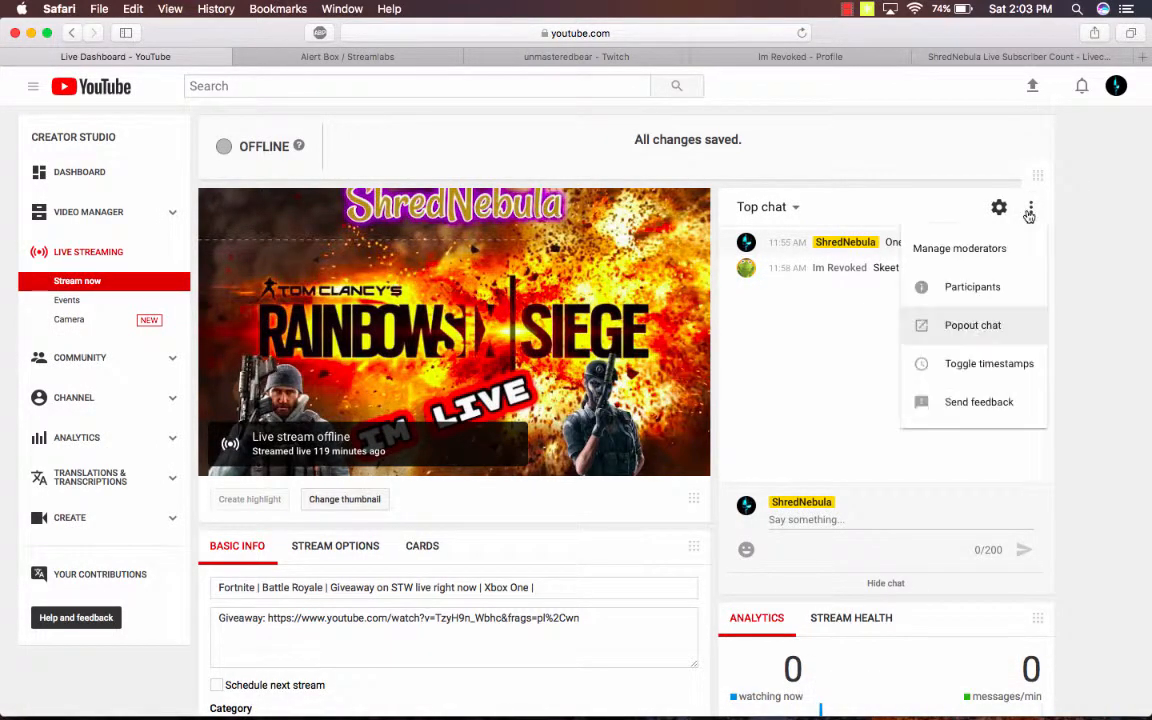
click(970, 325)
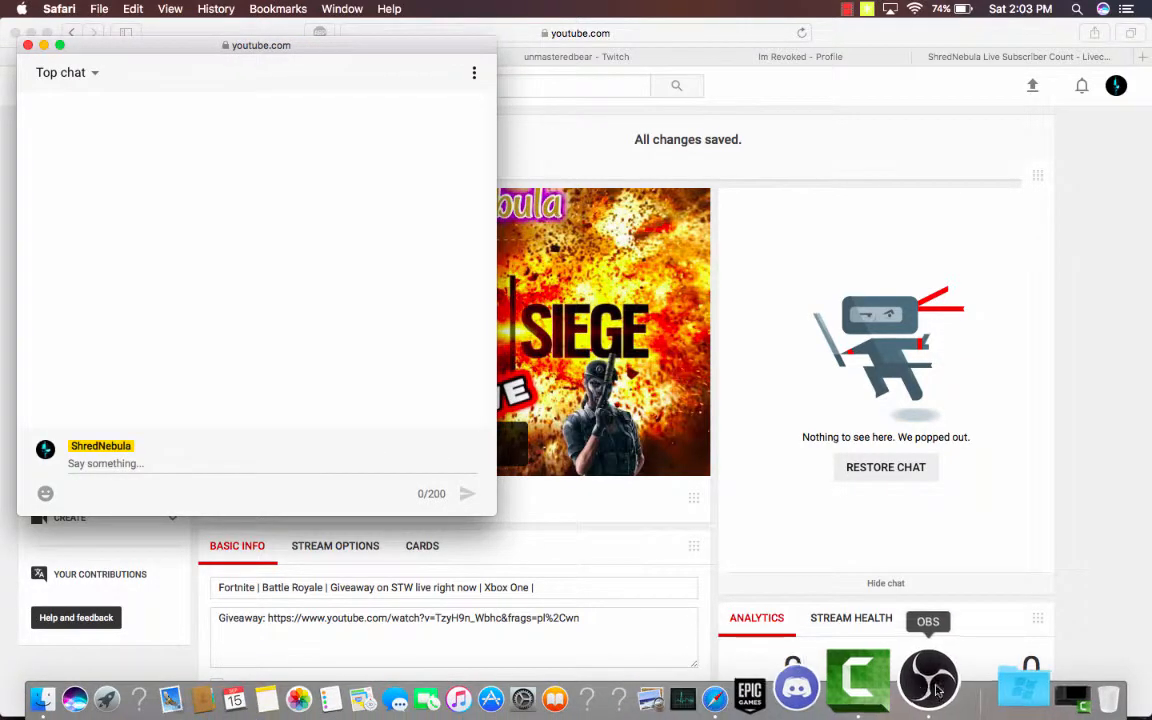
click(908, 683)
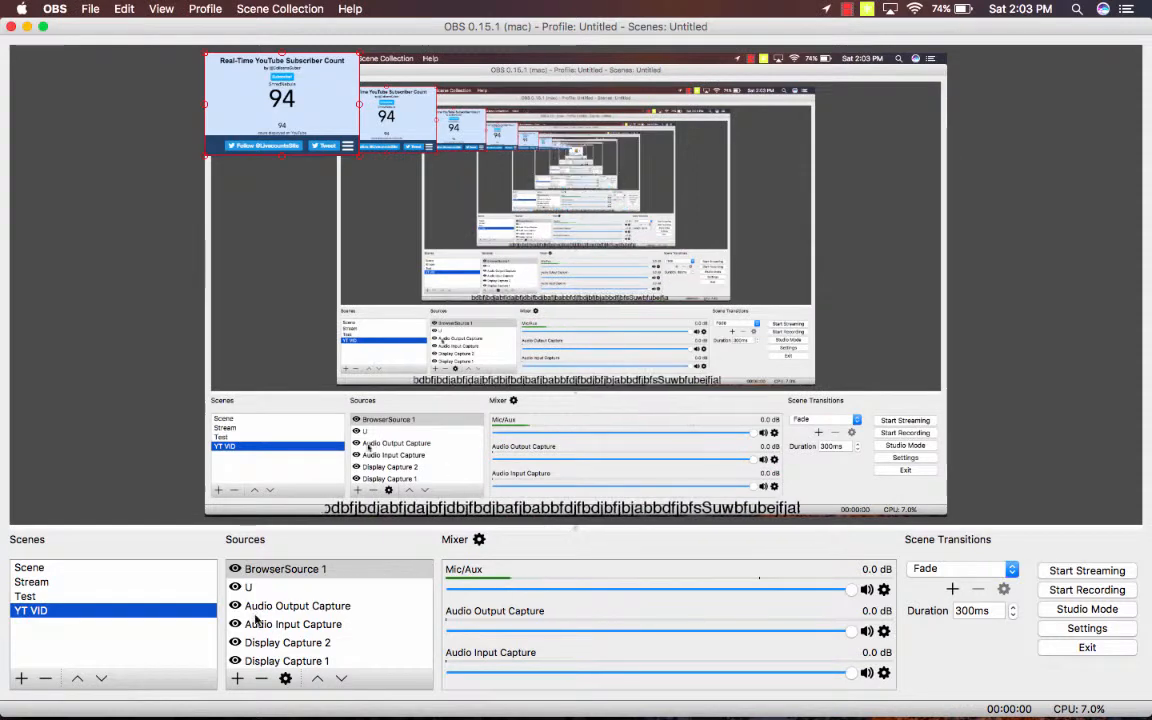
click(237, 679)
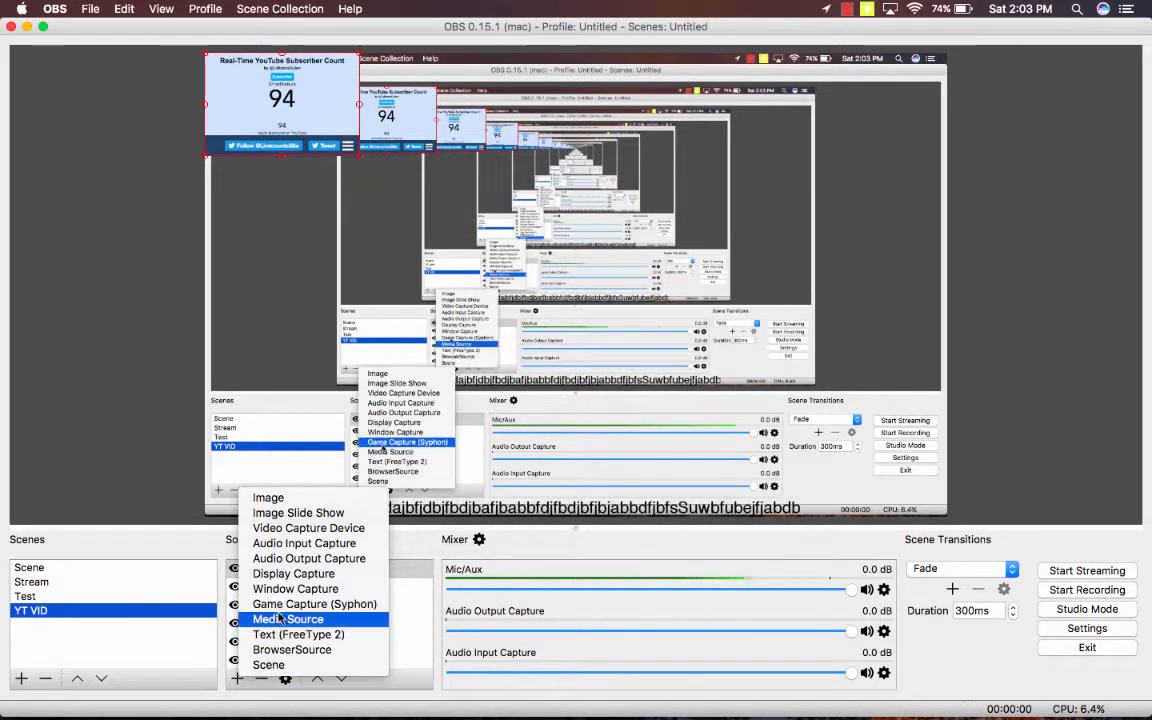
click(285, 651)
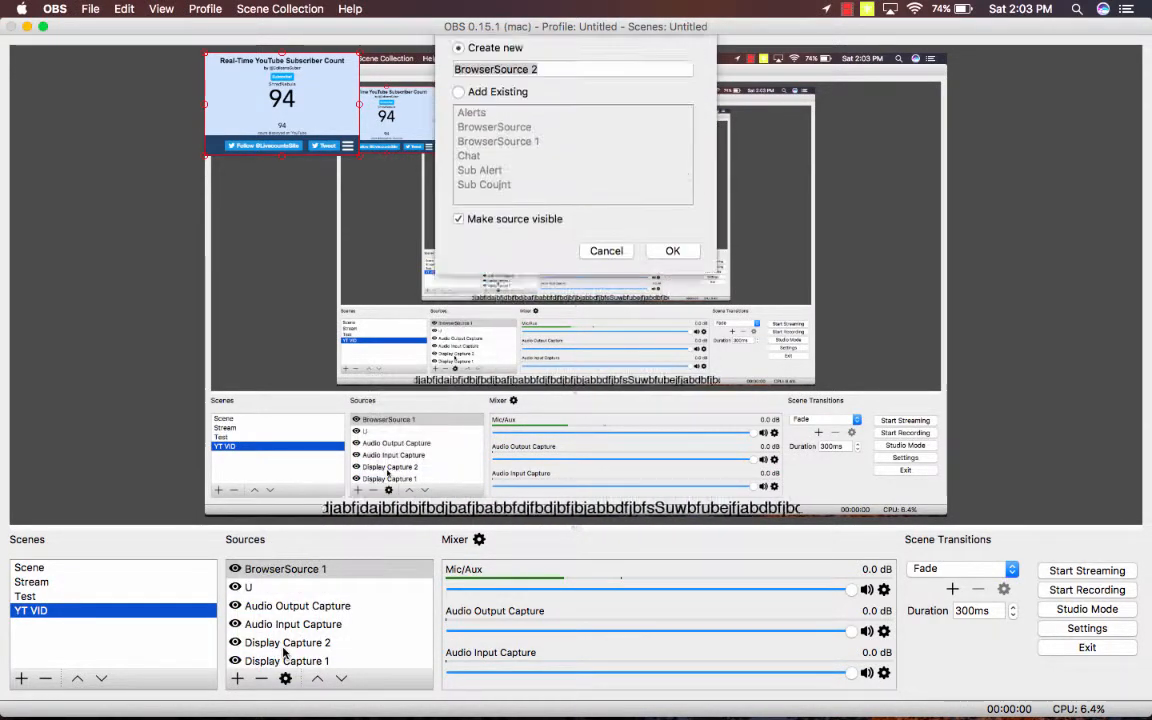
key(Return)
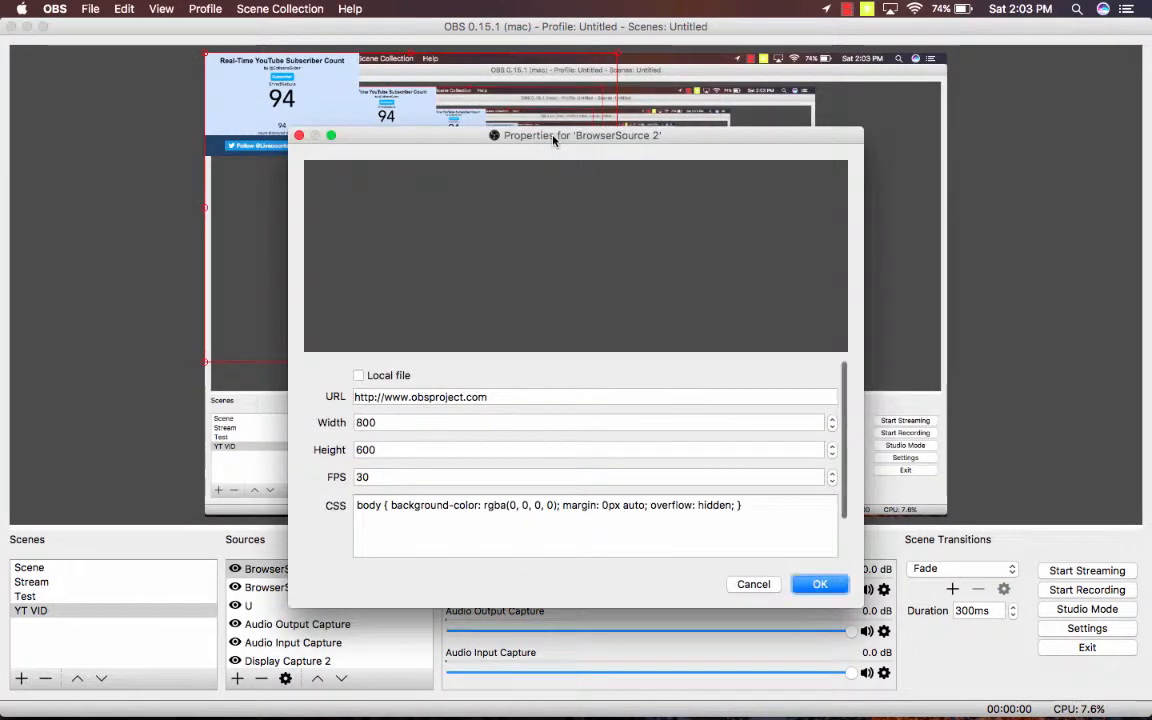
triple_click(440, 397)
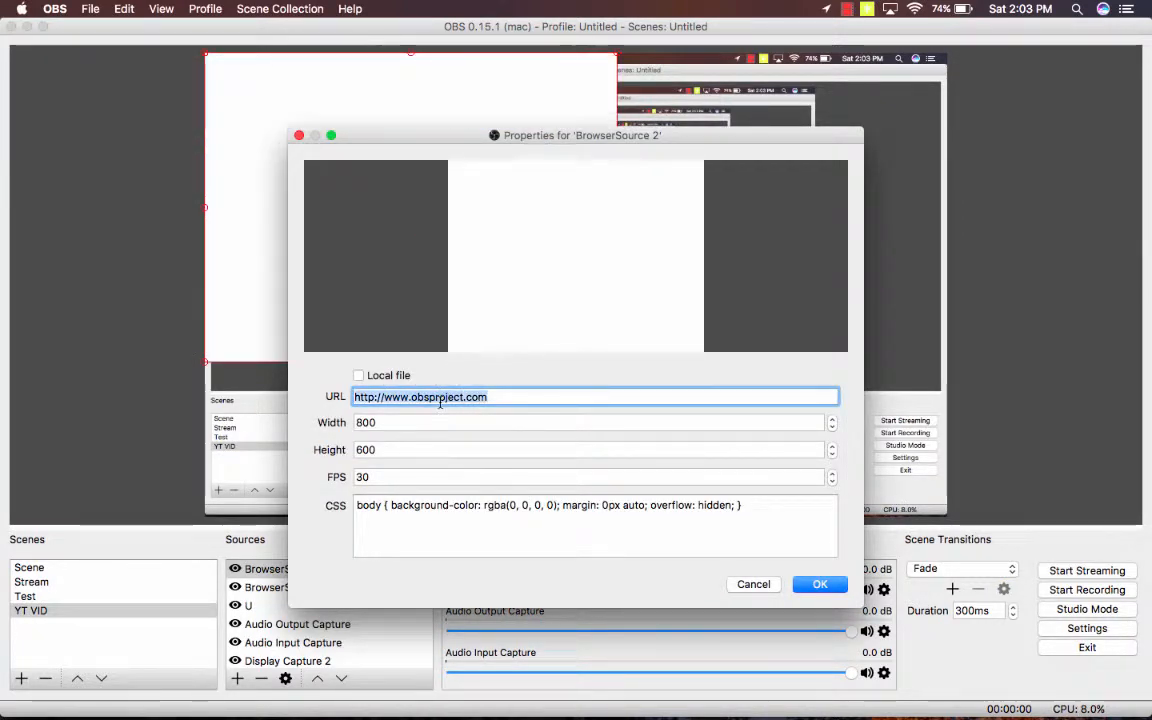
key(super+v)
key(Return)
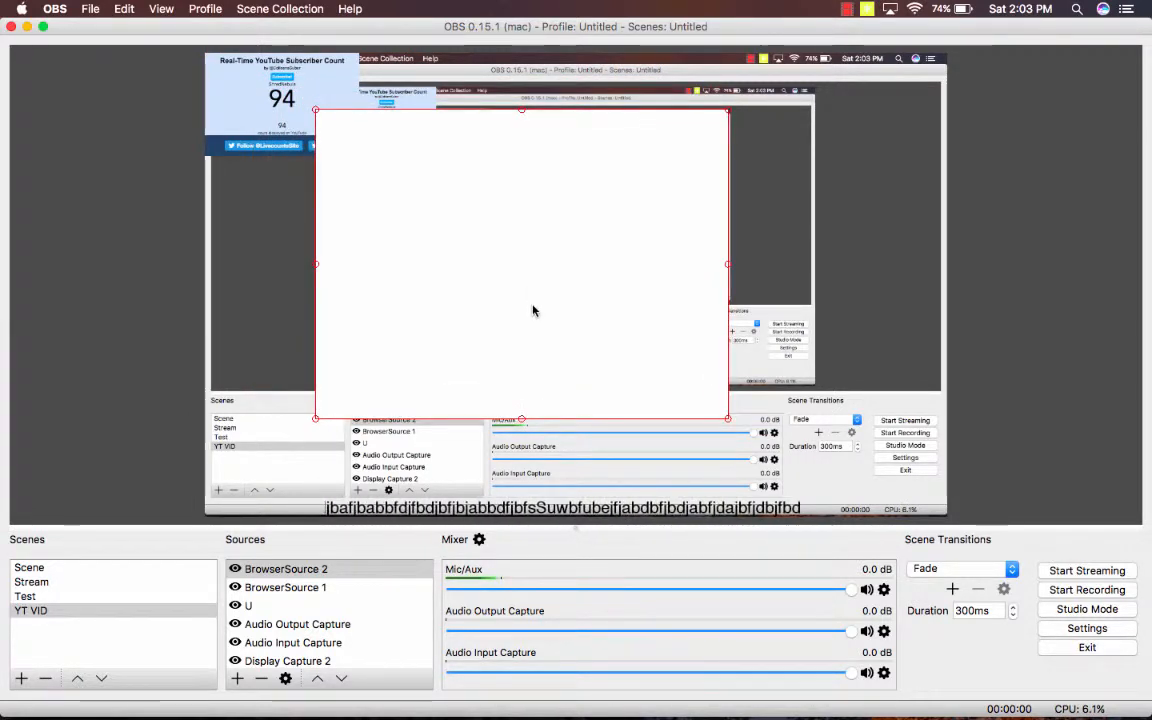
drag(534, 312, 523, 305)
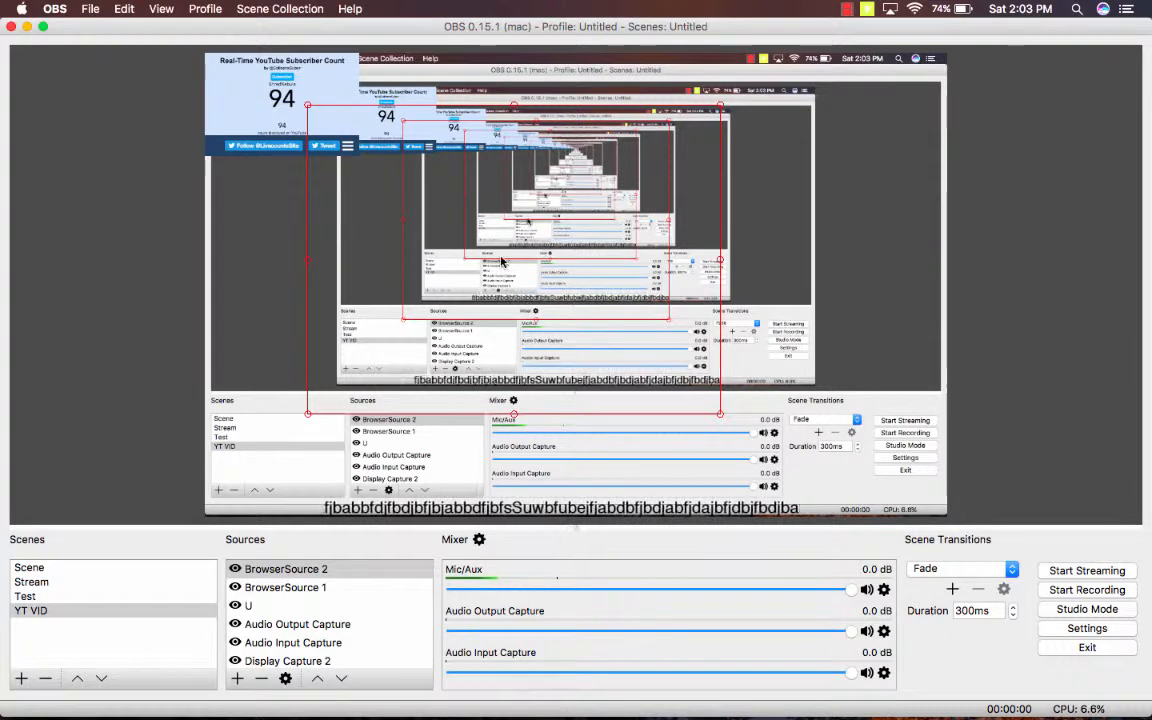
right_click(503, 262)
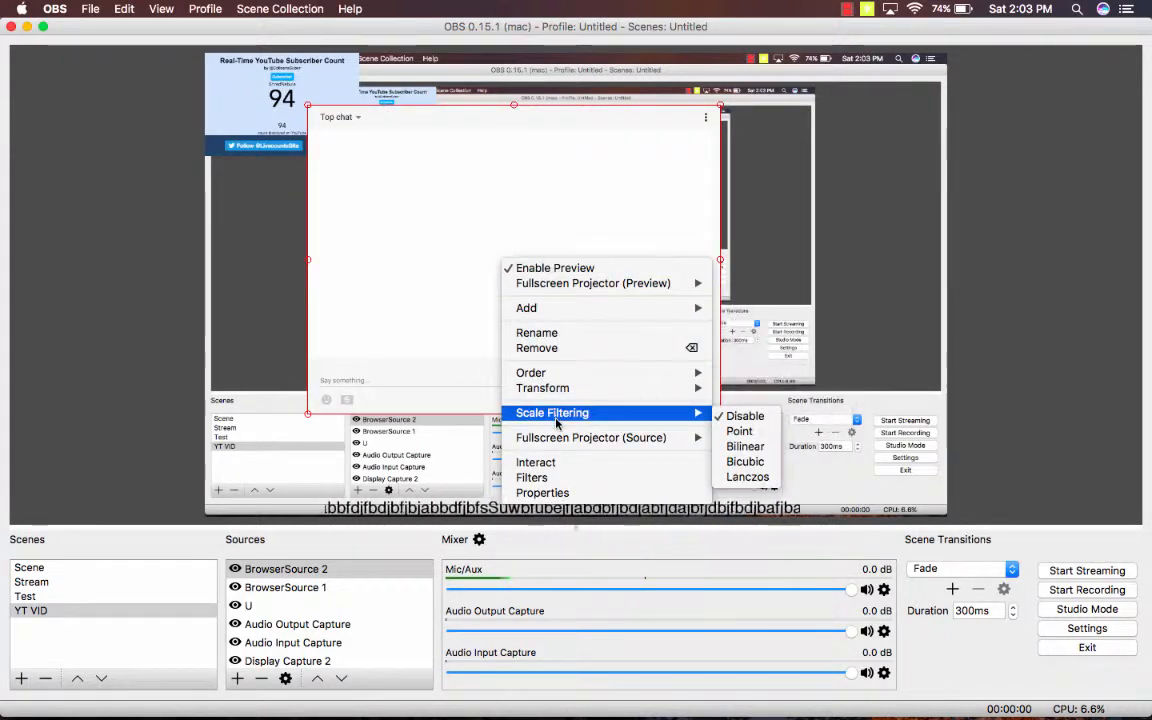
click(563, 494)
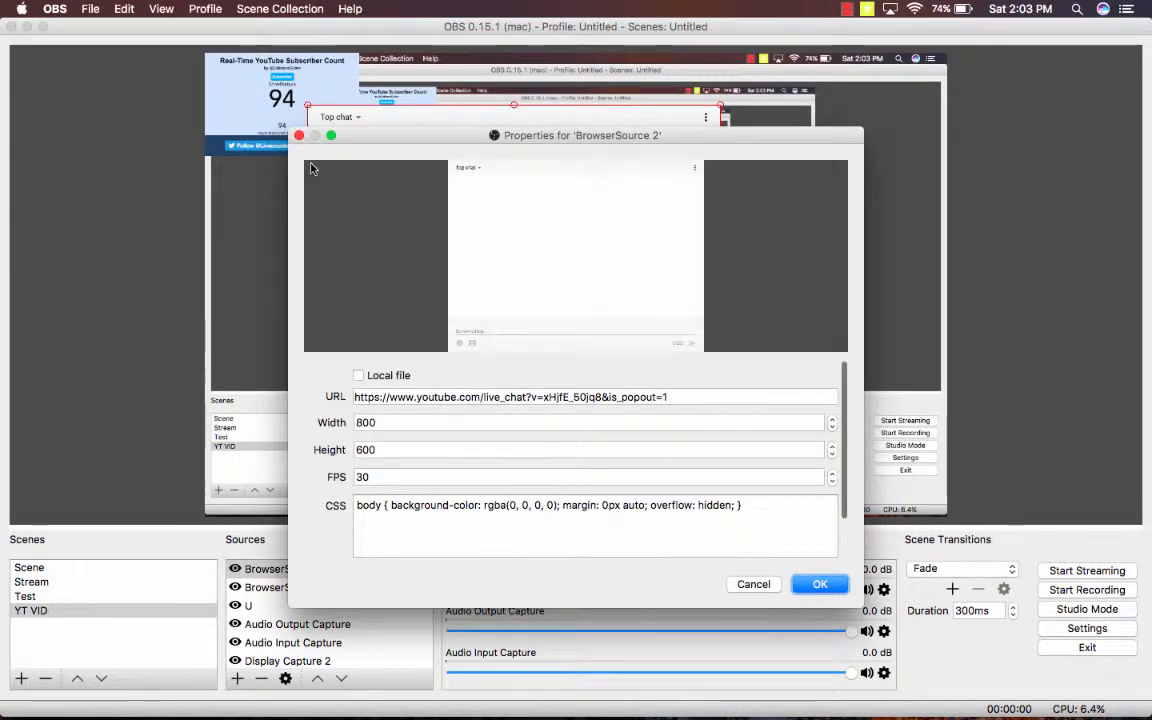
click(298, 135)
- Add a Crop/Pad filter with its default name to the live chat browser source
right_click(514, 300)
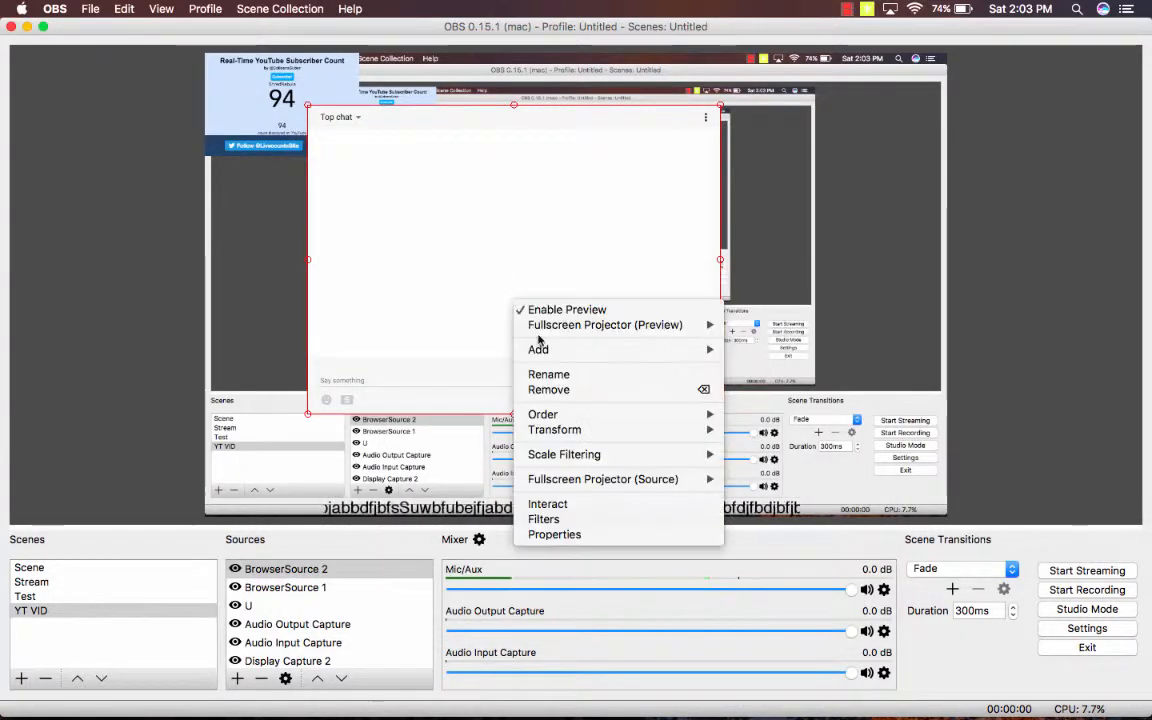
click(586, 520)
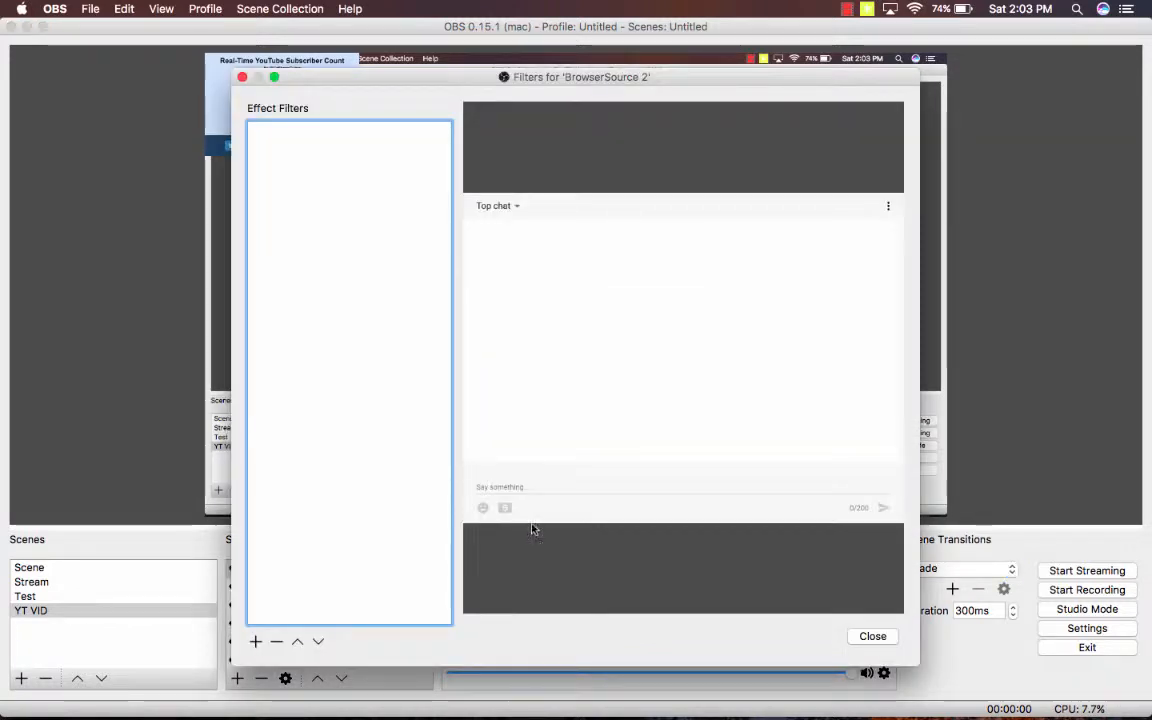
click(257, 642)
click(290, 536)
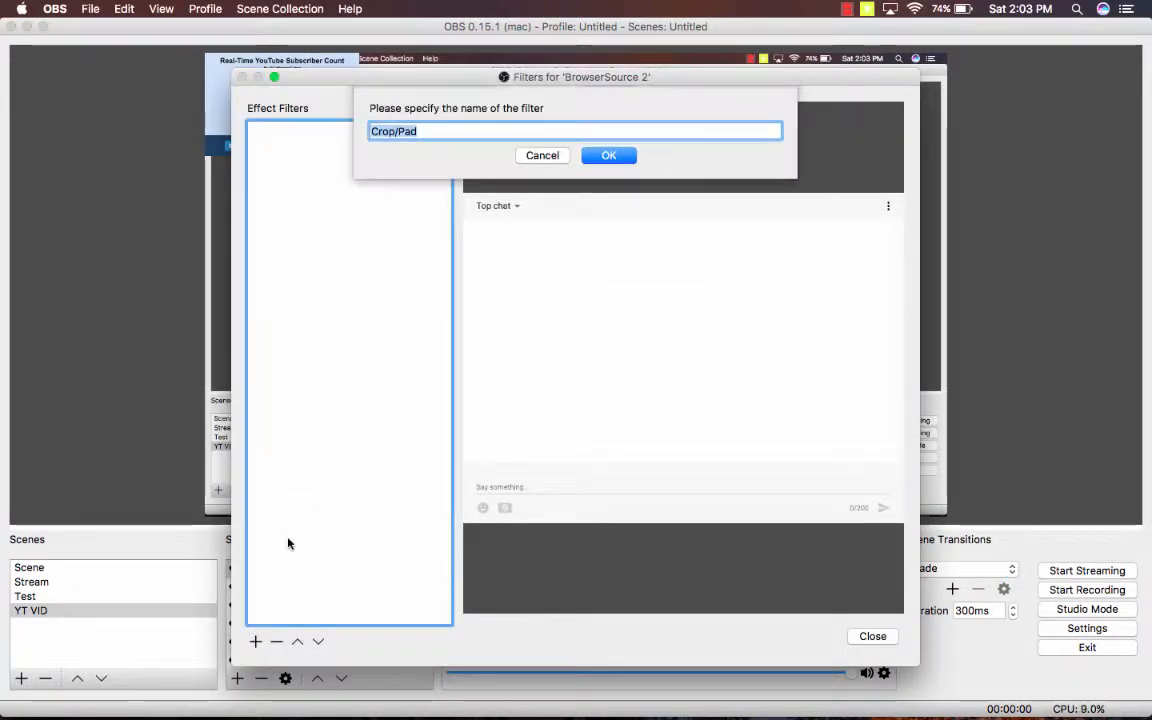
key(Return)
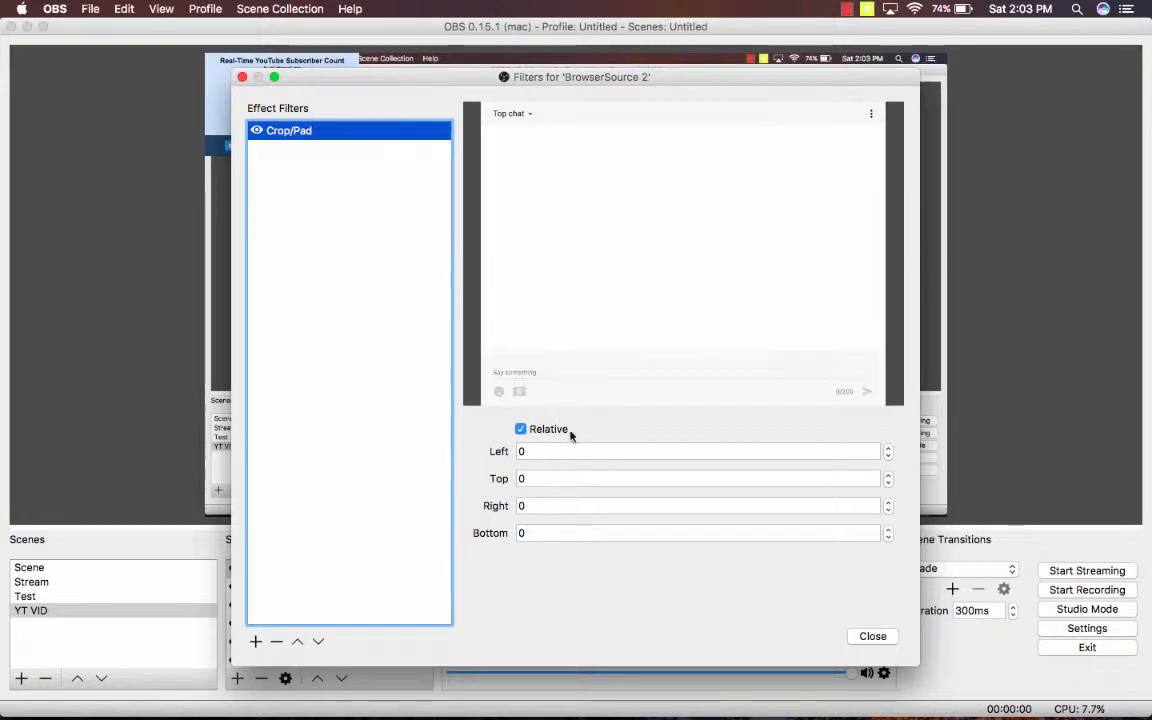
- Try left crop values of 50 and 100 on the live chat, clear the value and close the filters
click(566, 449)
text(50)
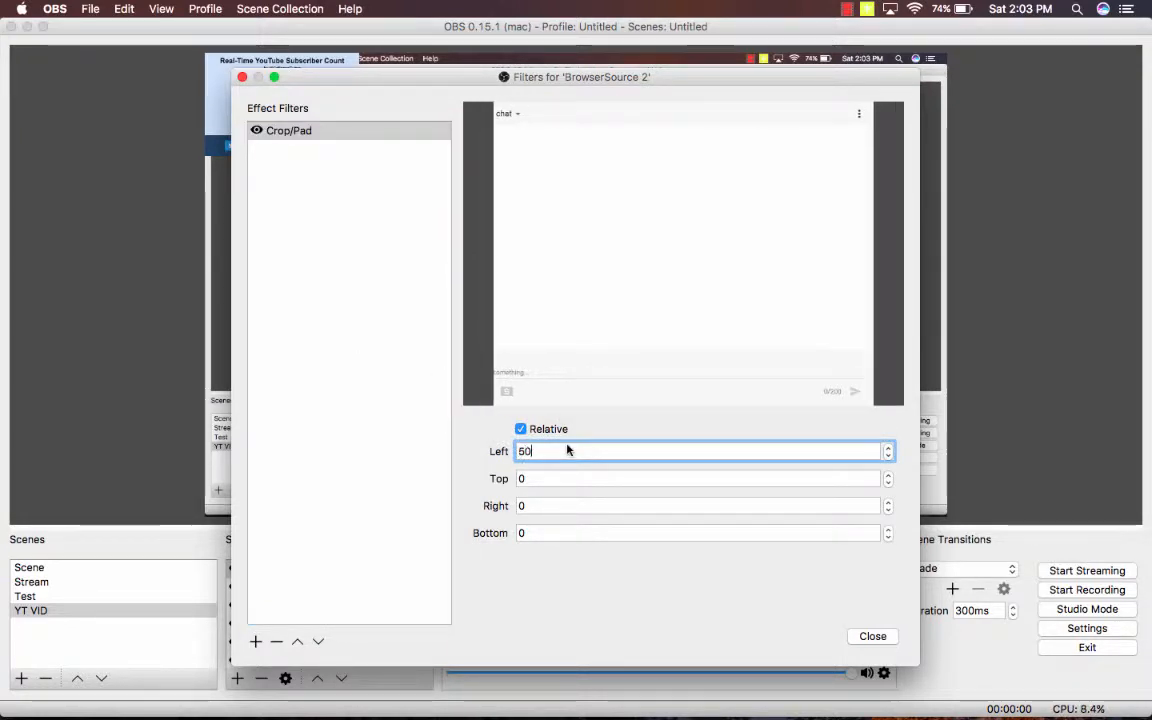
text(0)
key(BackSpace)
key(BackSpace)
key(BackSpace)
text(100)
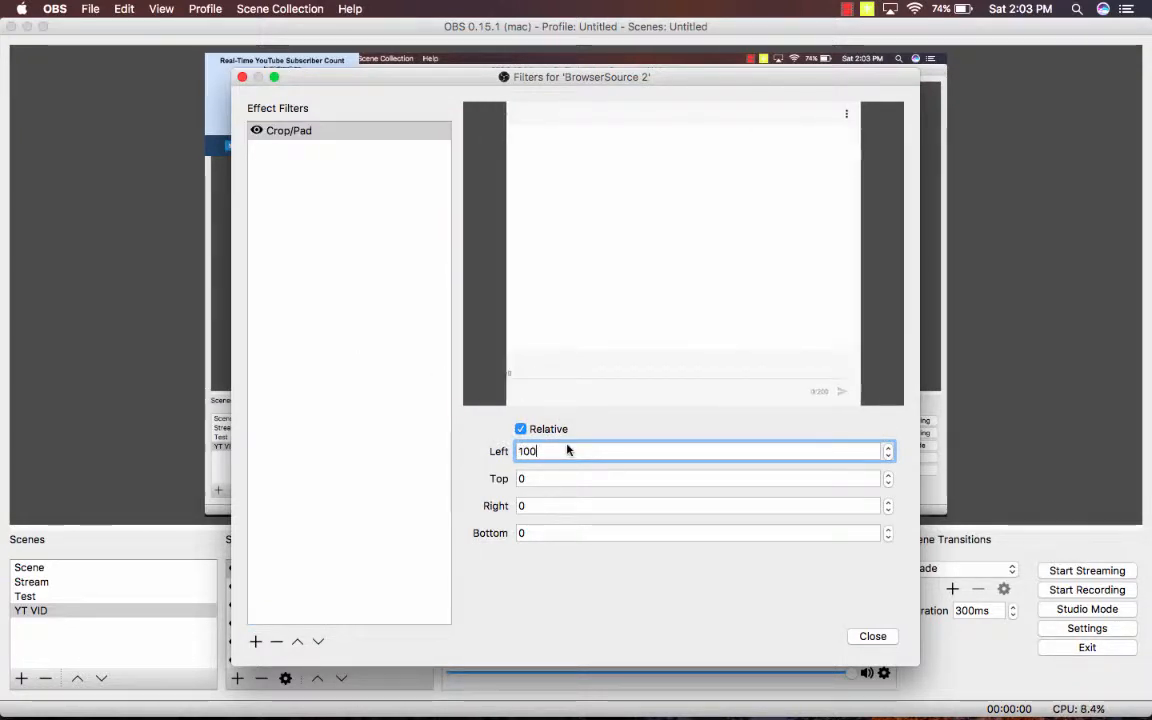
key(BackSpace)
key(BackSpace)
key(BackSpace)
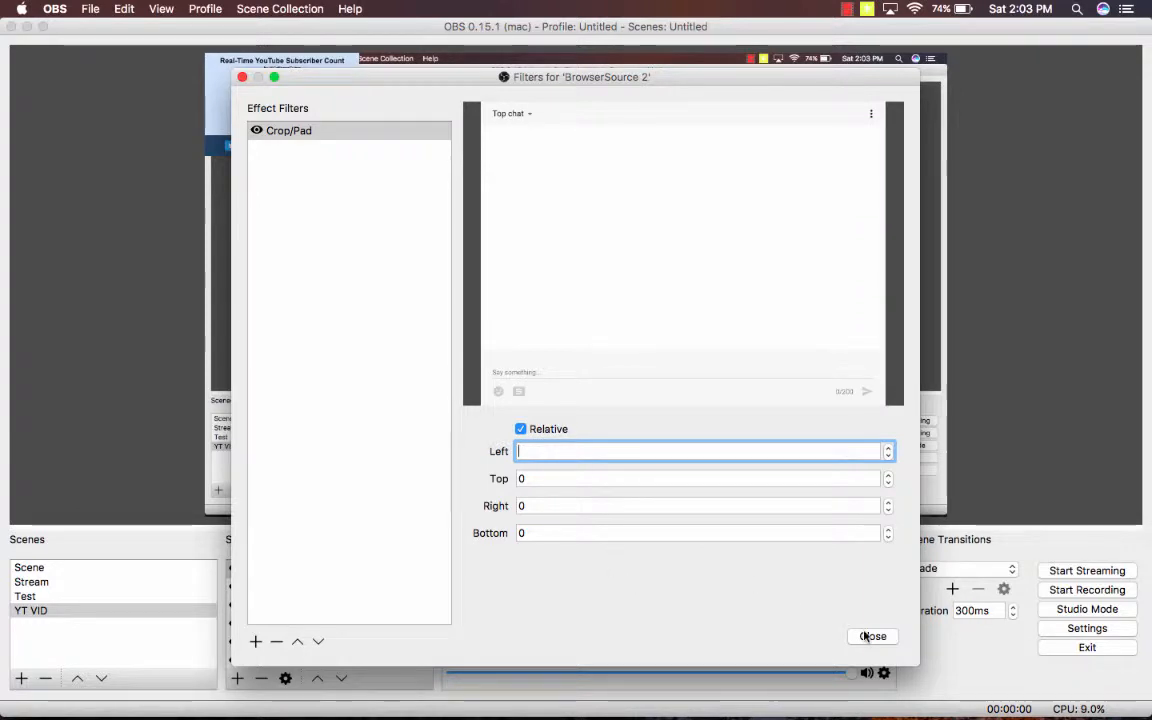
click(873, 640)
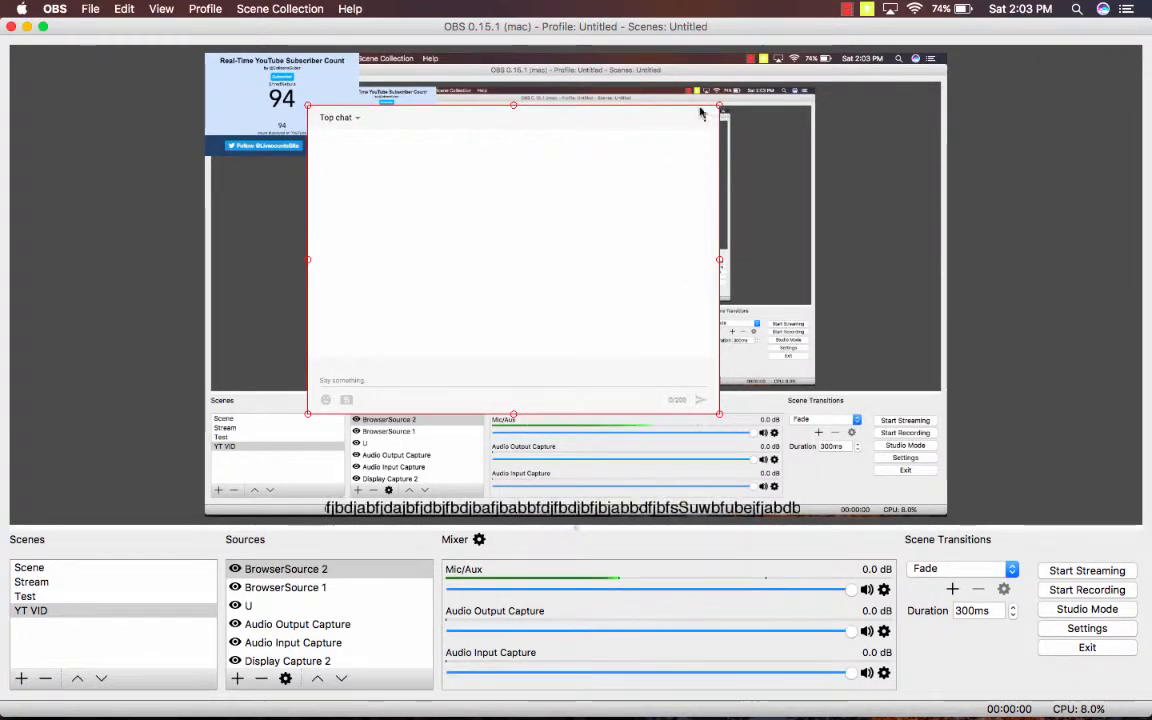
- Shrink the live chat source and place it directly beneath the subscriber count along the canvas's left edge
drag(719, 106, 400, 153)
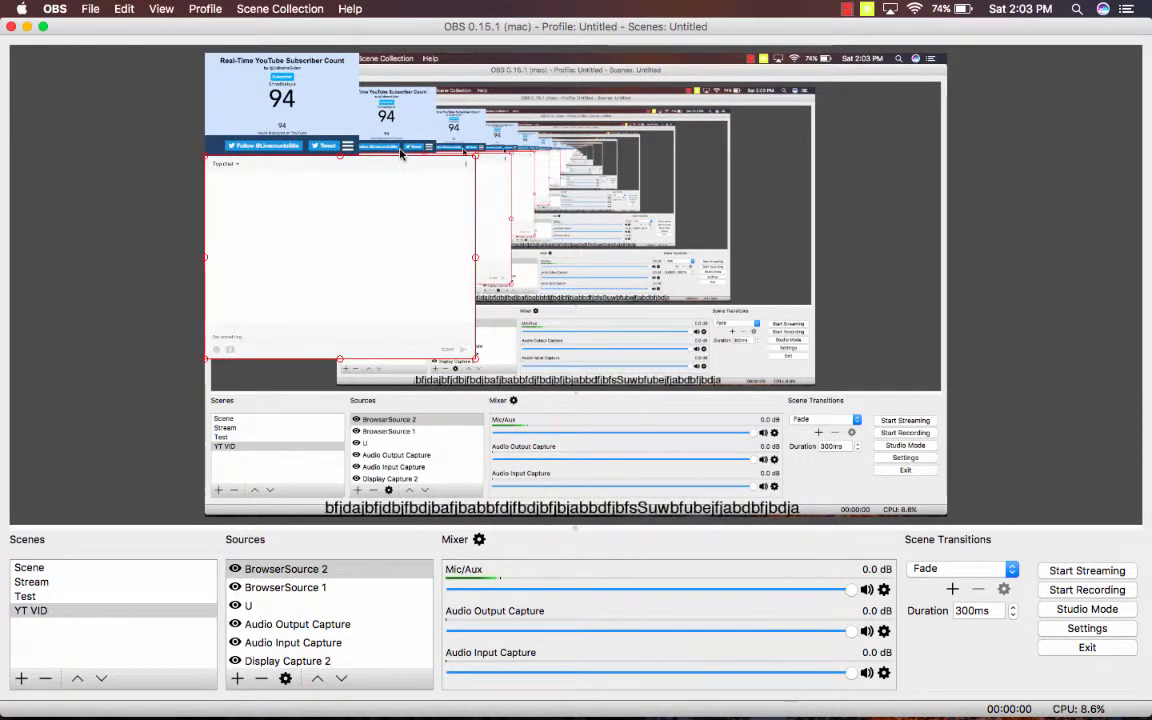
click(122, 342)
- View the overlay layout of the Stream scene as an example and return to the YT VID scene
click(45, 583)
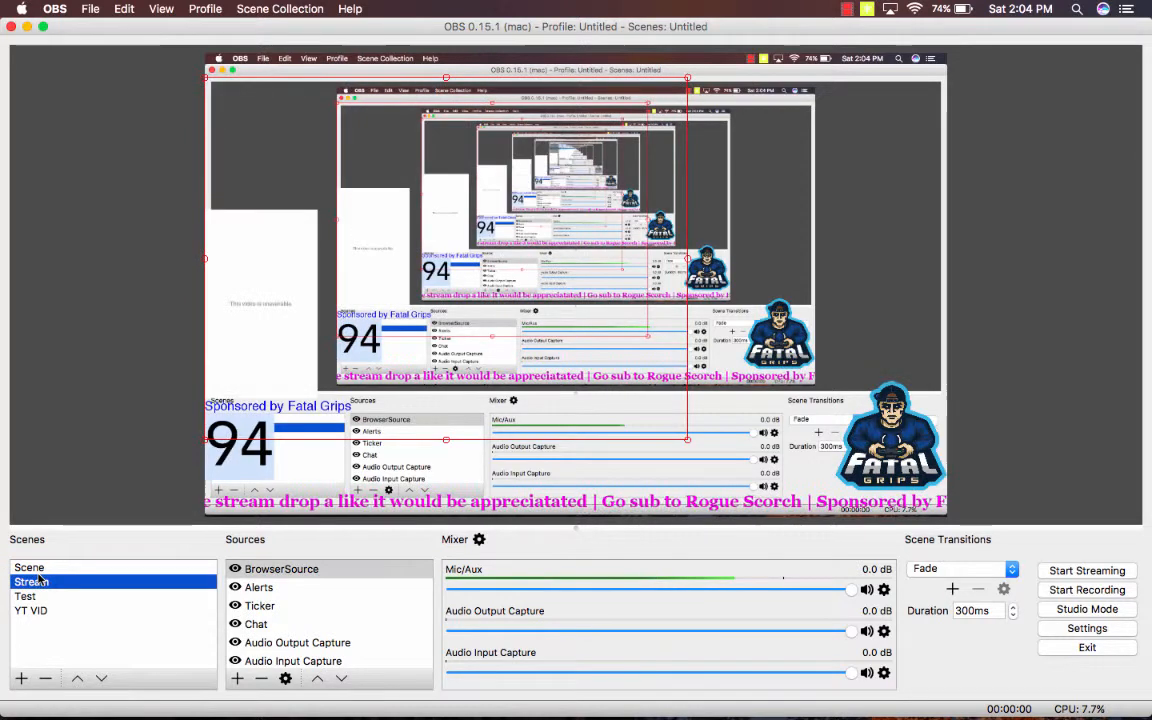
click(108, 439)
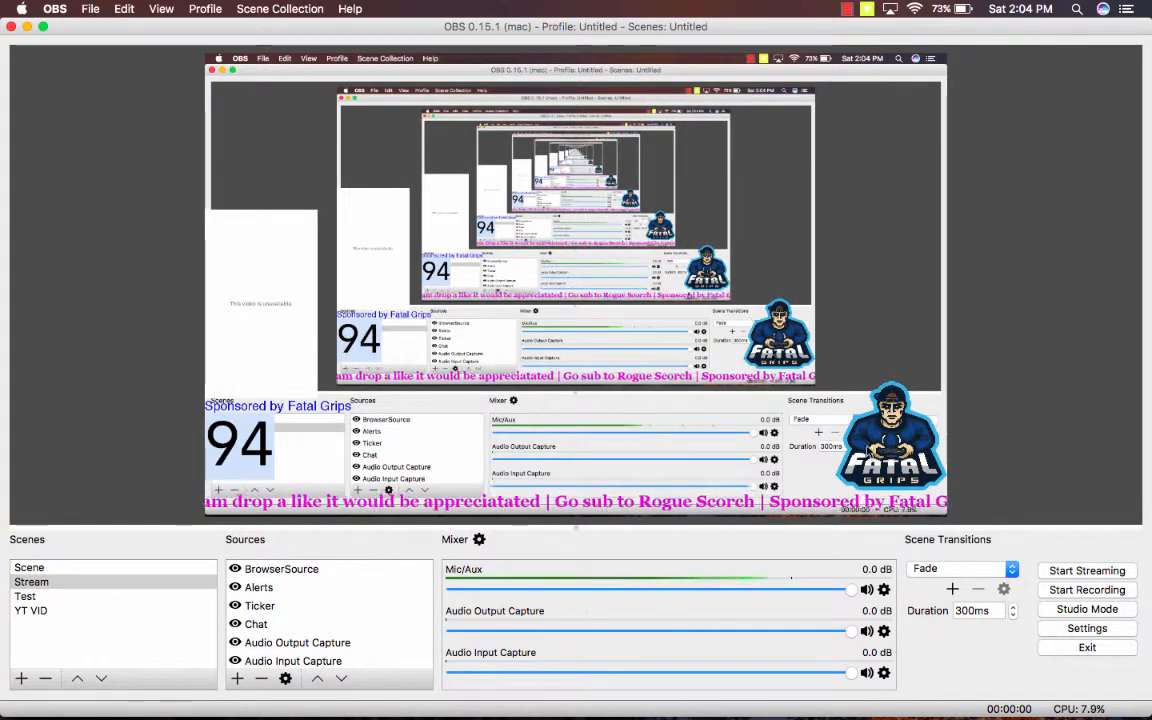
click(78, 623)
click(40, 610)
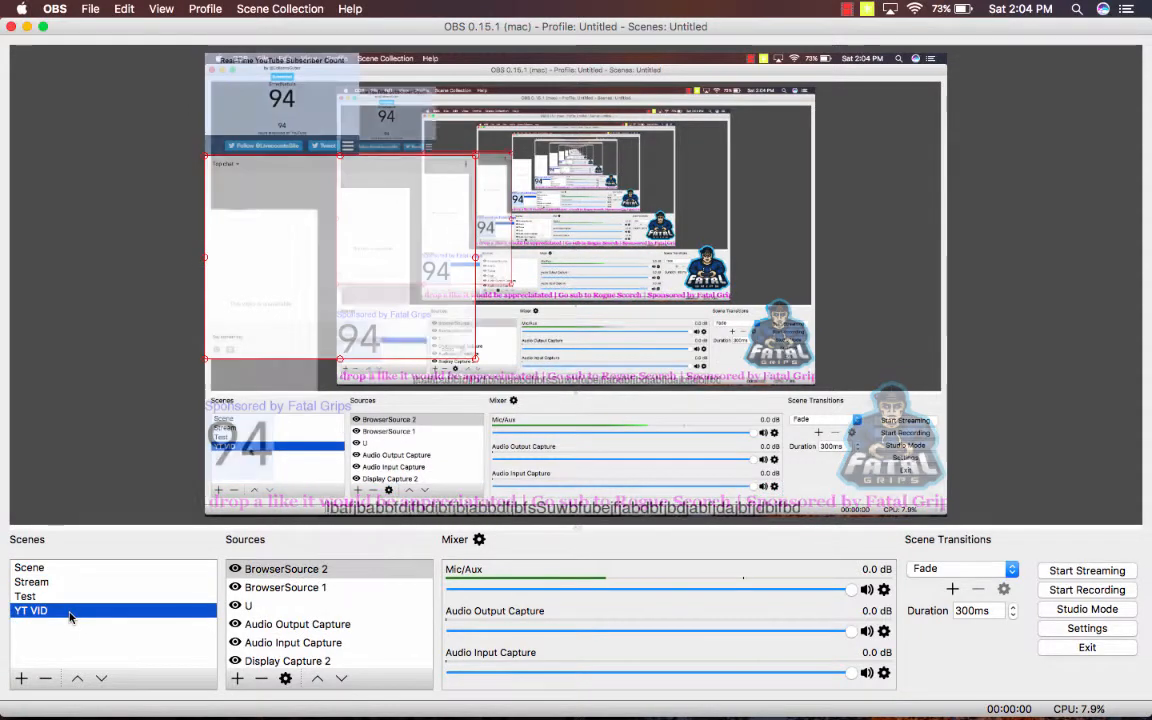
- Add a new image source with the default name Image to the YT VID scene
click(238, 679)
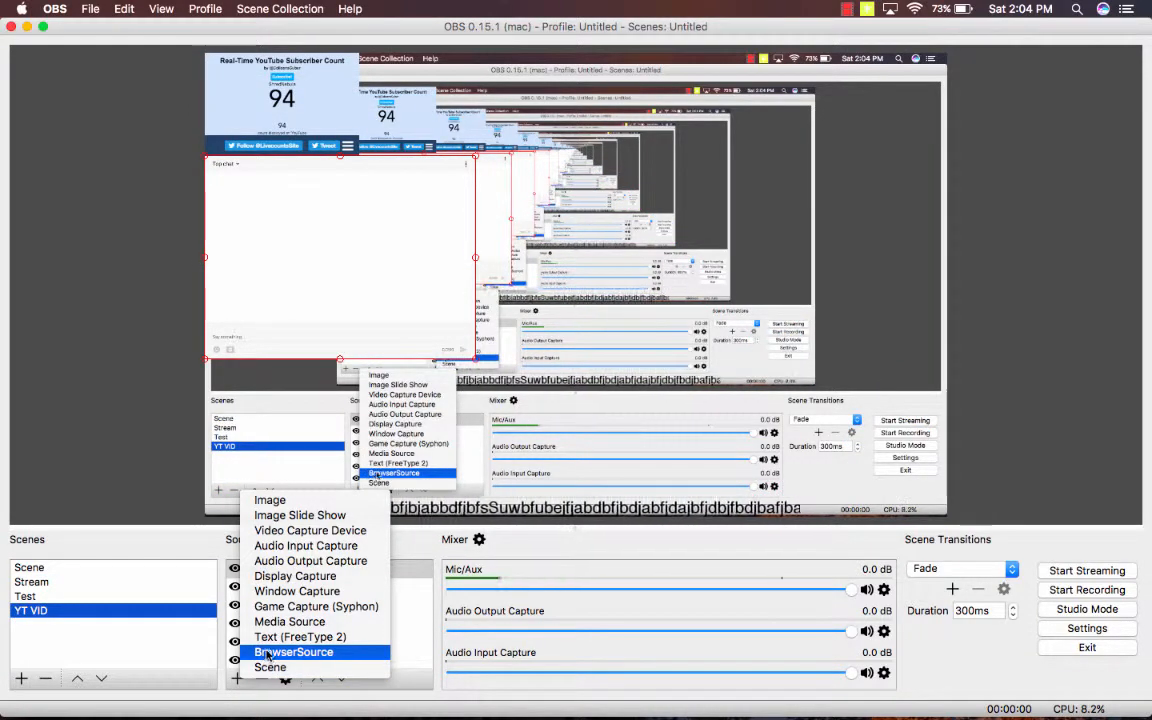
click(270, 501)
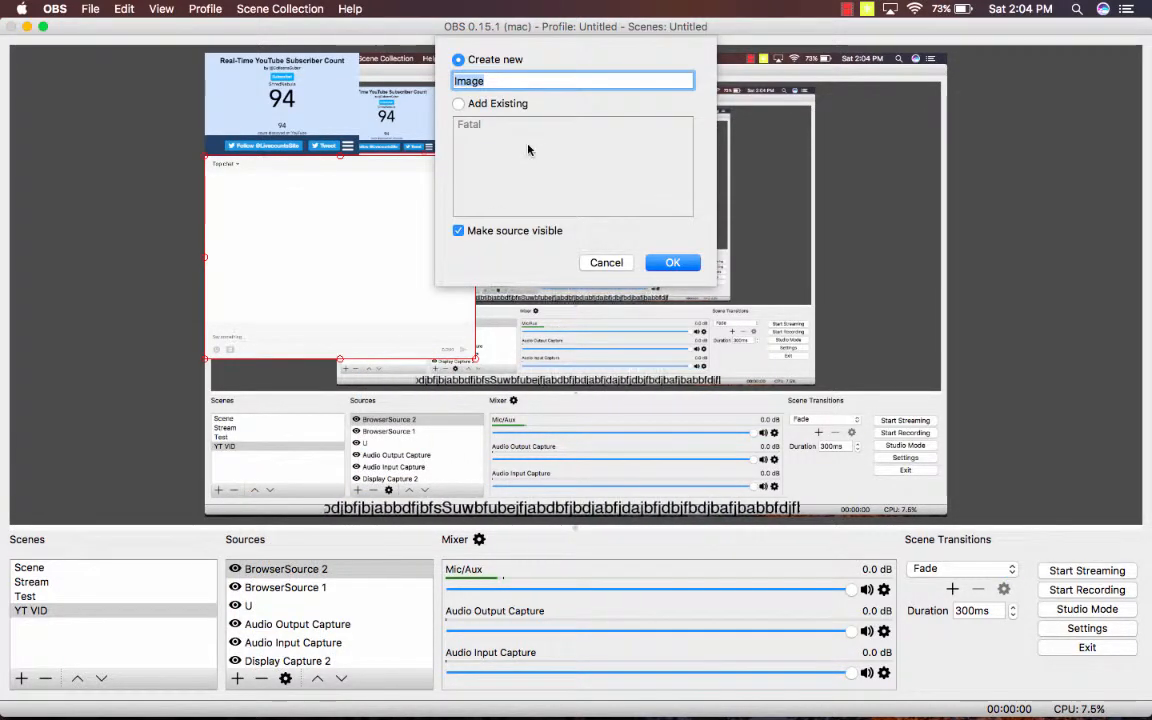
key(Return)
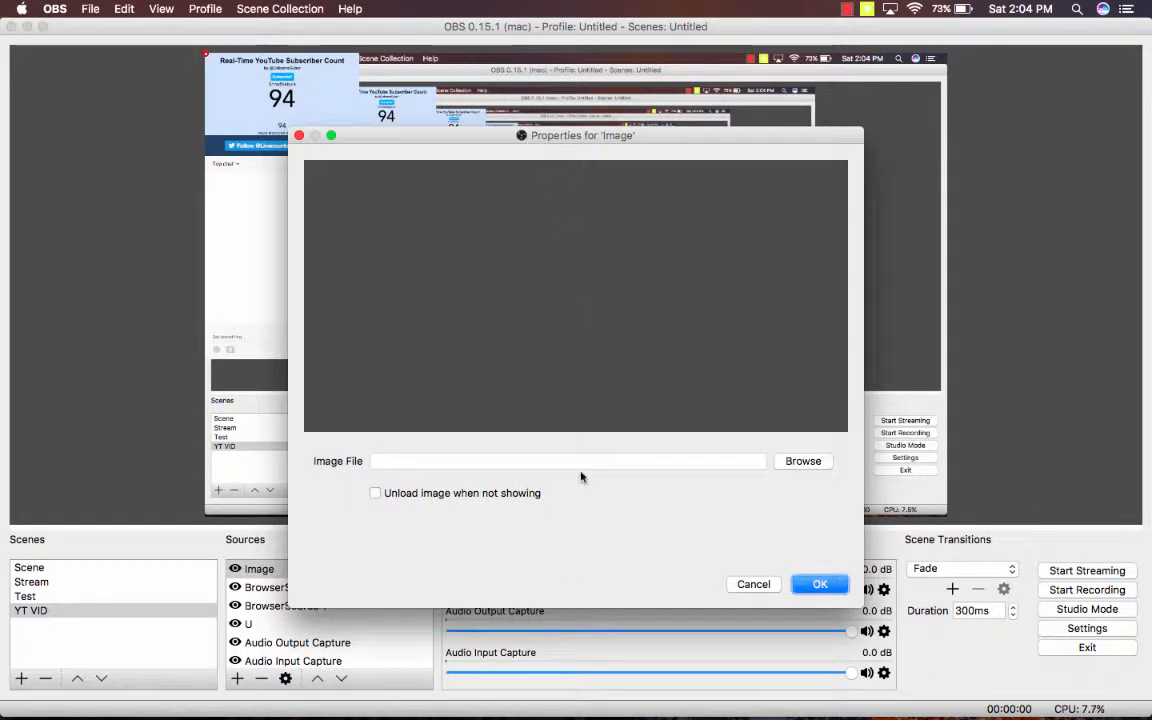
- Search the Mac for "fatal", choose FATAL GRIPS LOGO.png as the source's image file and confirm the image properties
click(810, 464)
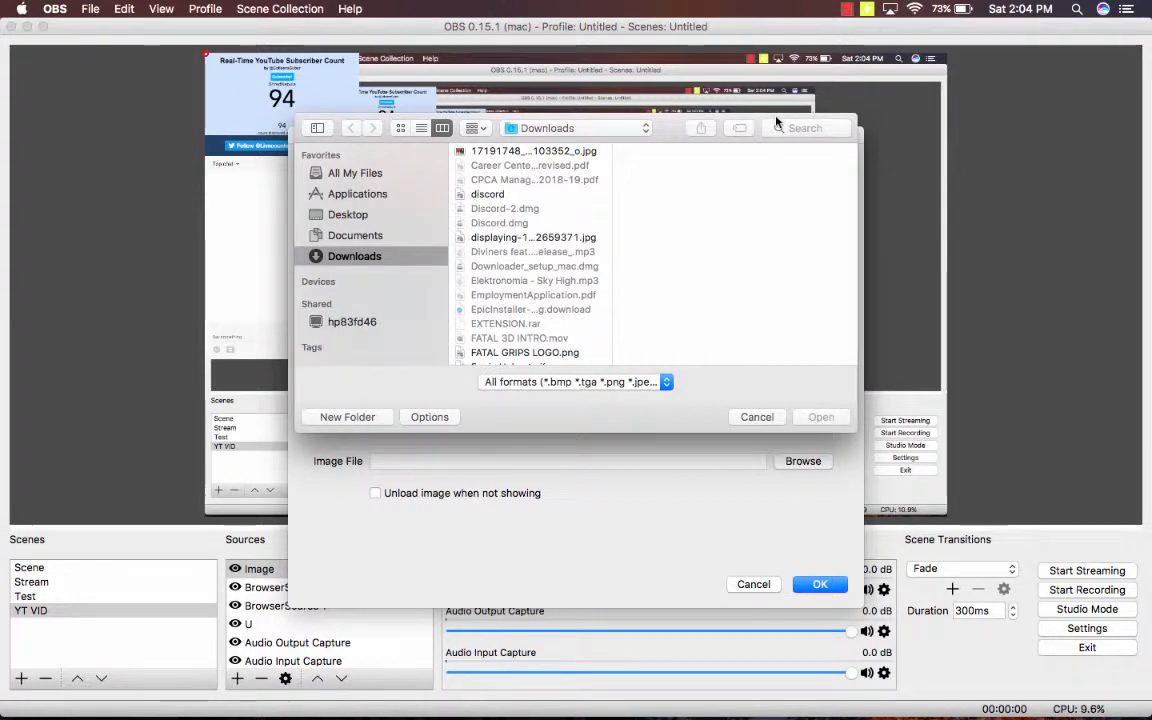
click(800, 128)
text(t)
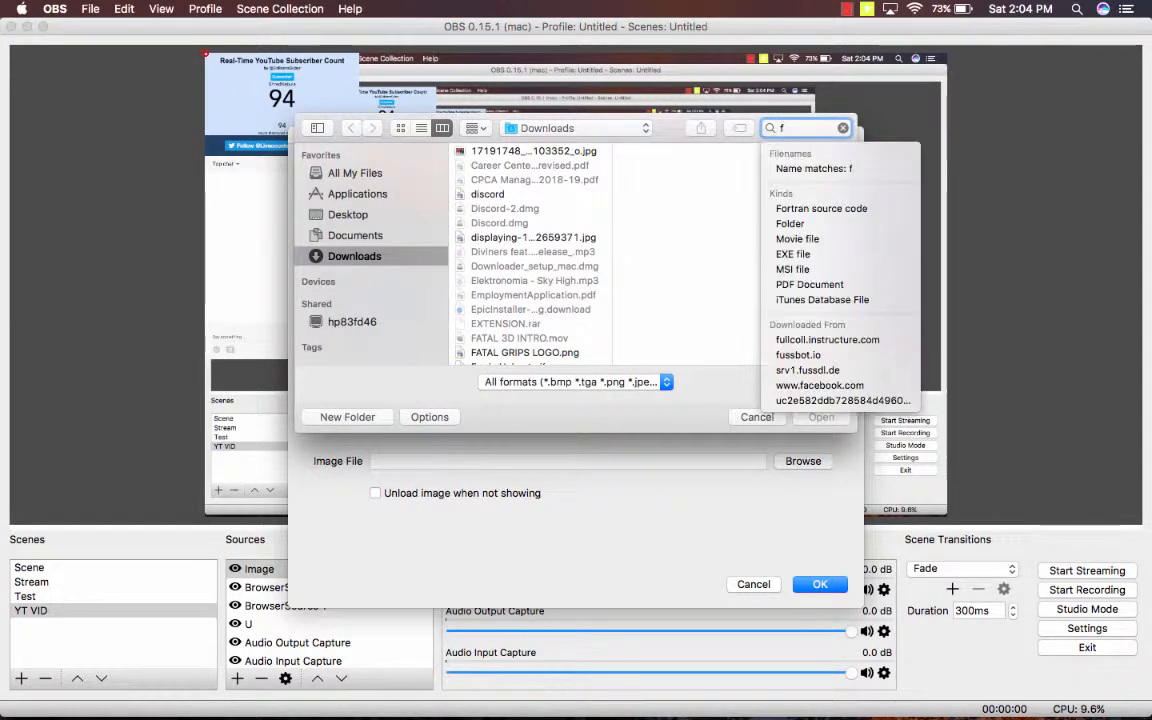
click(355, 235)
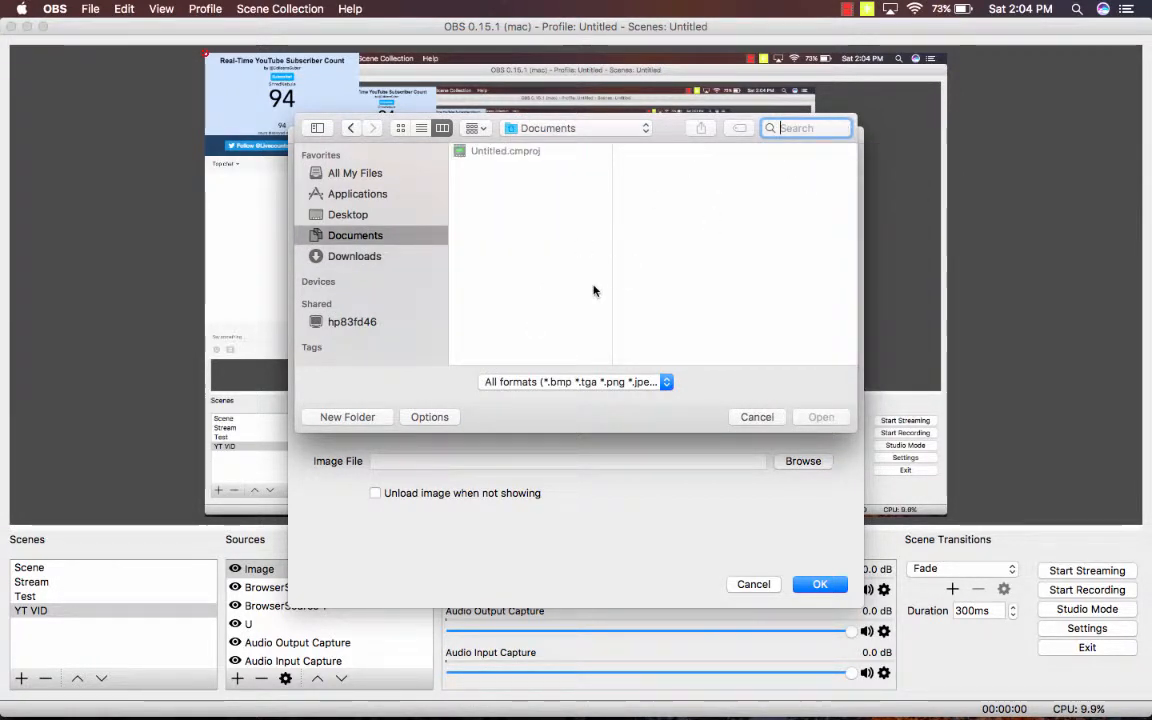
text(fata)
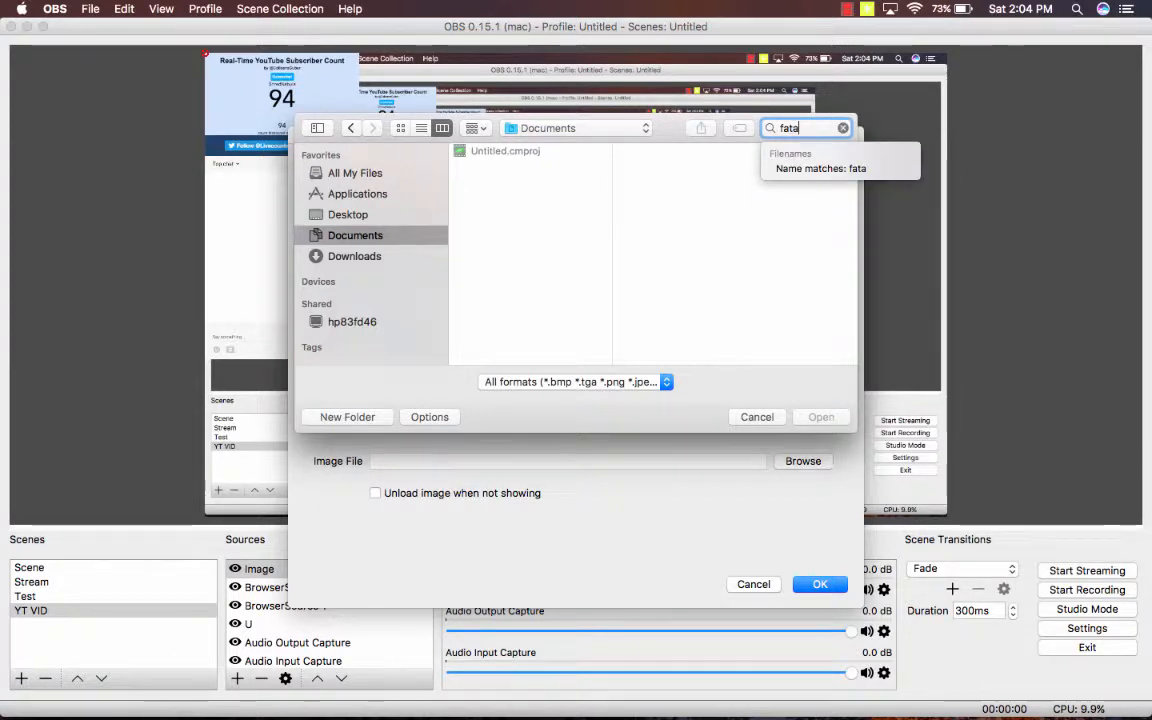
text(l)
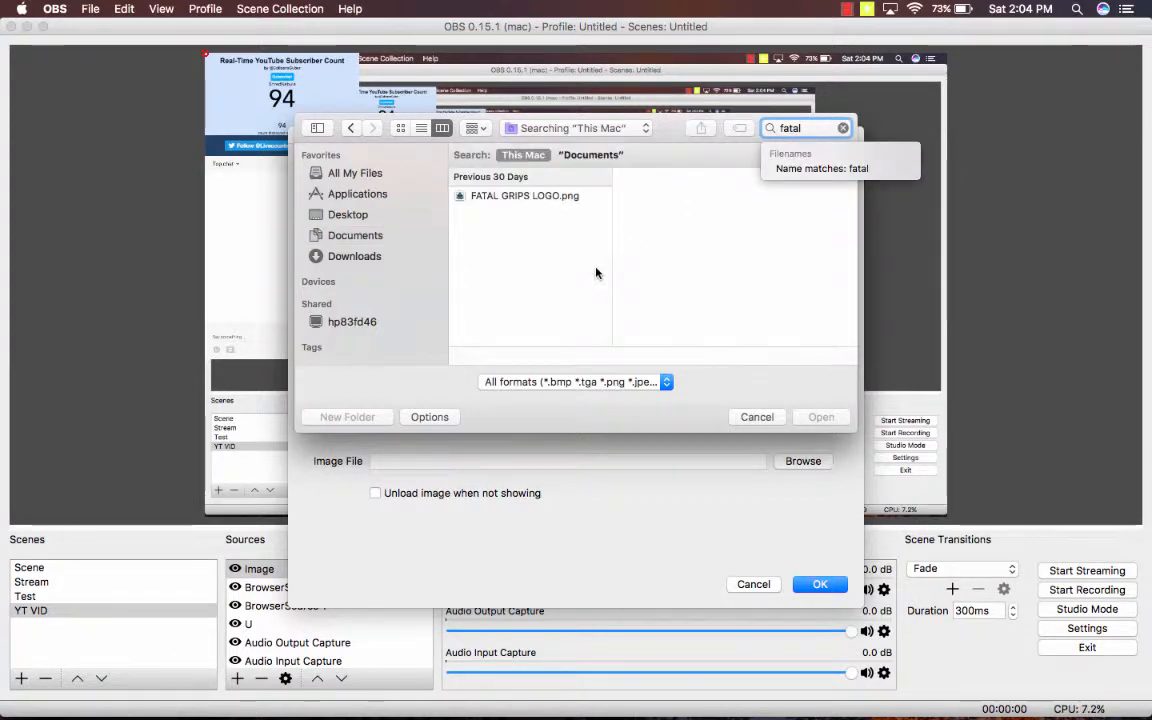
click(532, 197)
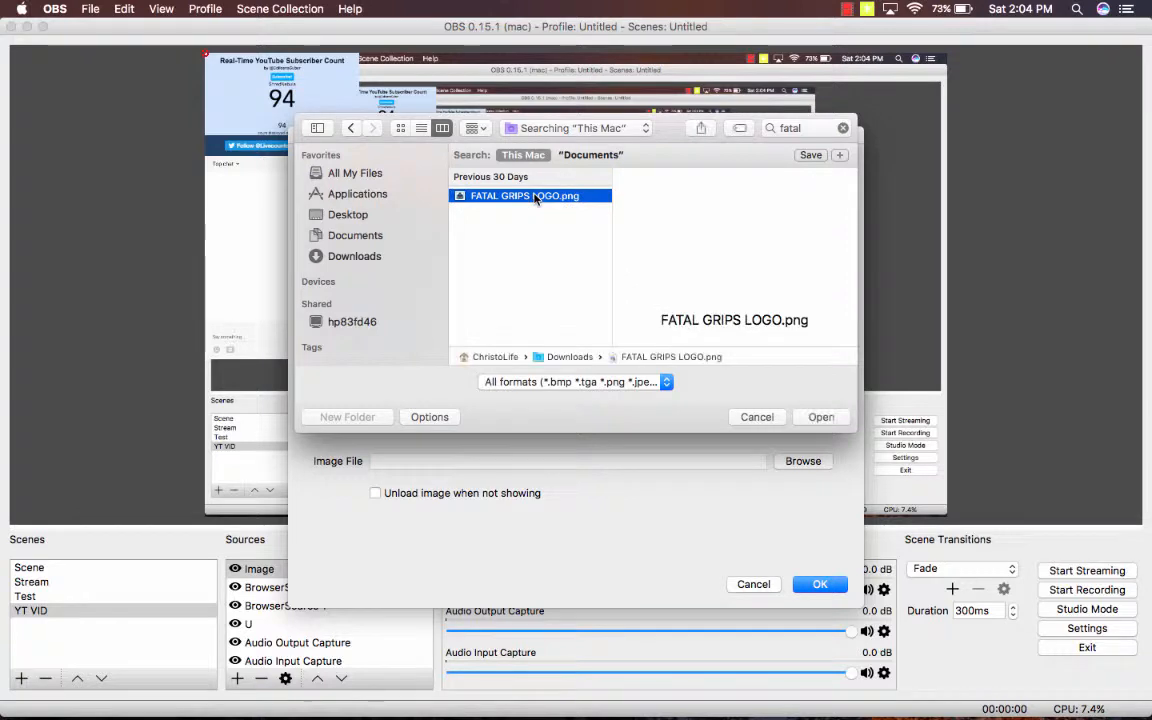
click(818, 416)
click(814, 587)
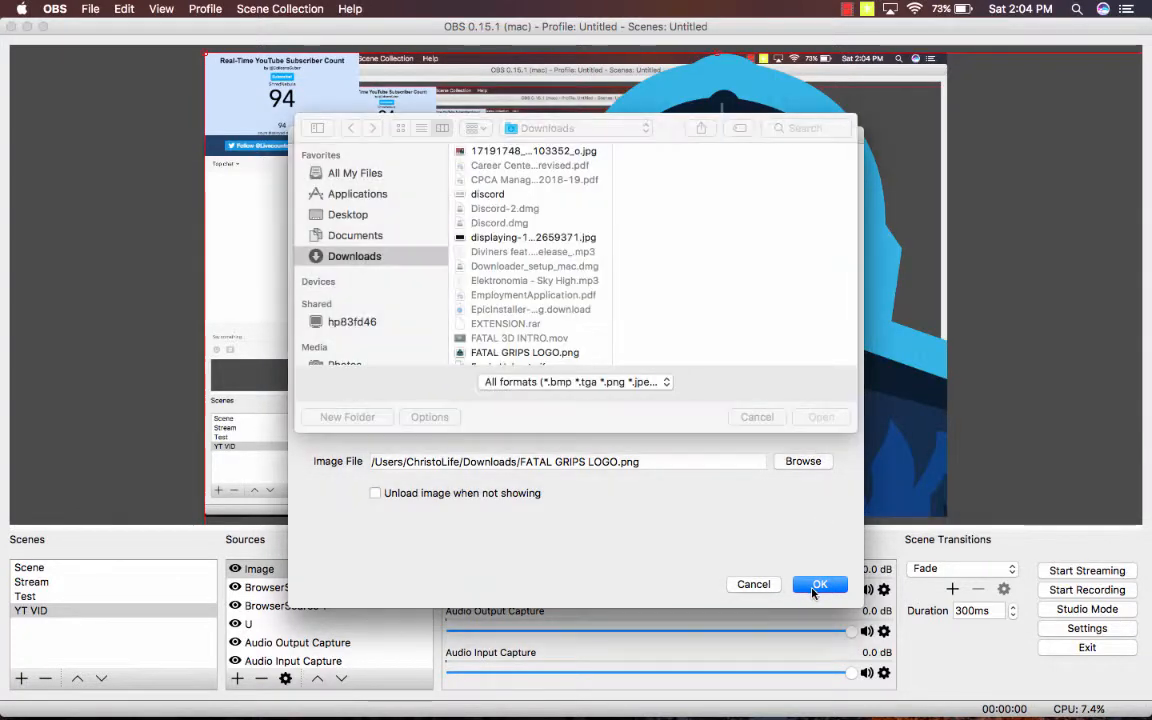
click(756, 416)
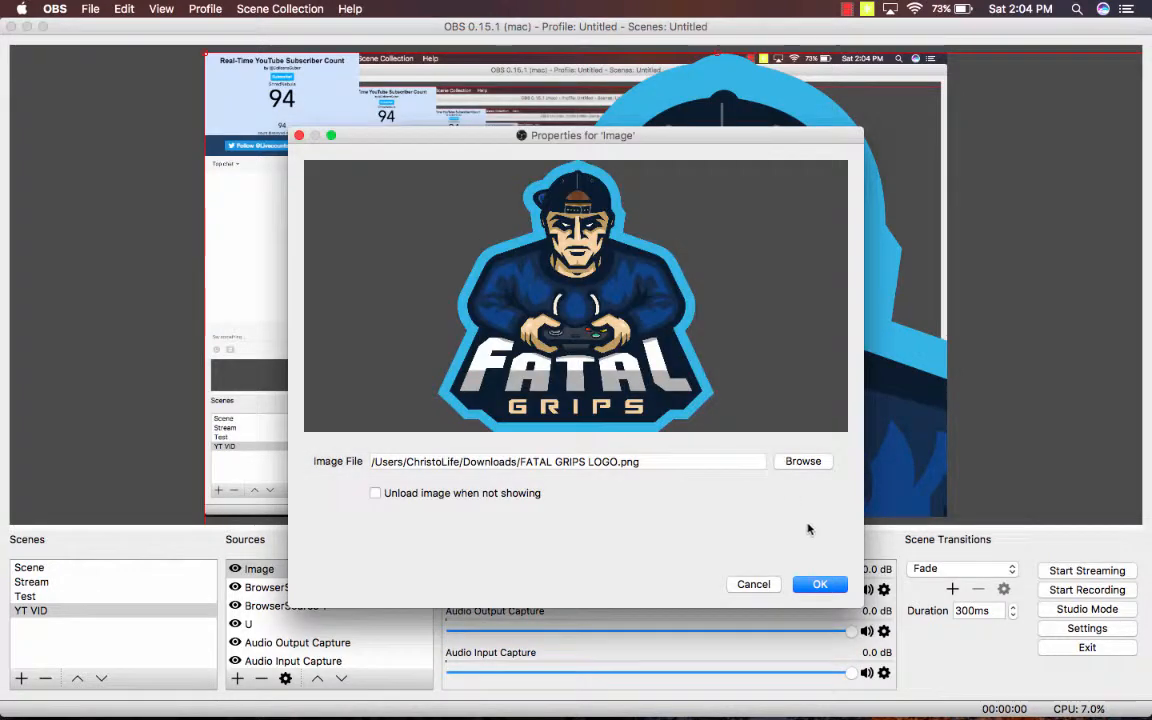
click(816, 584)
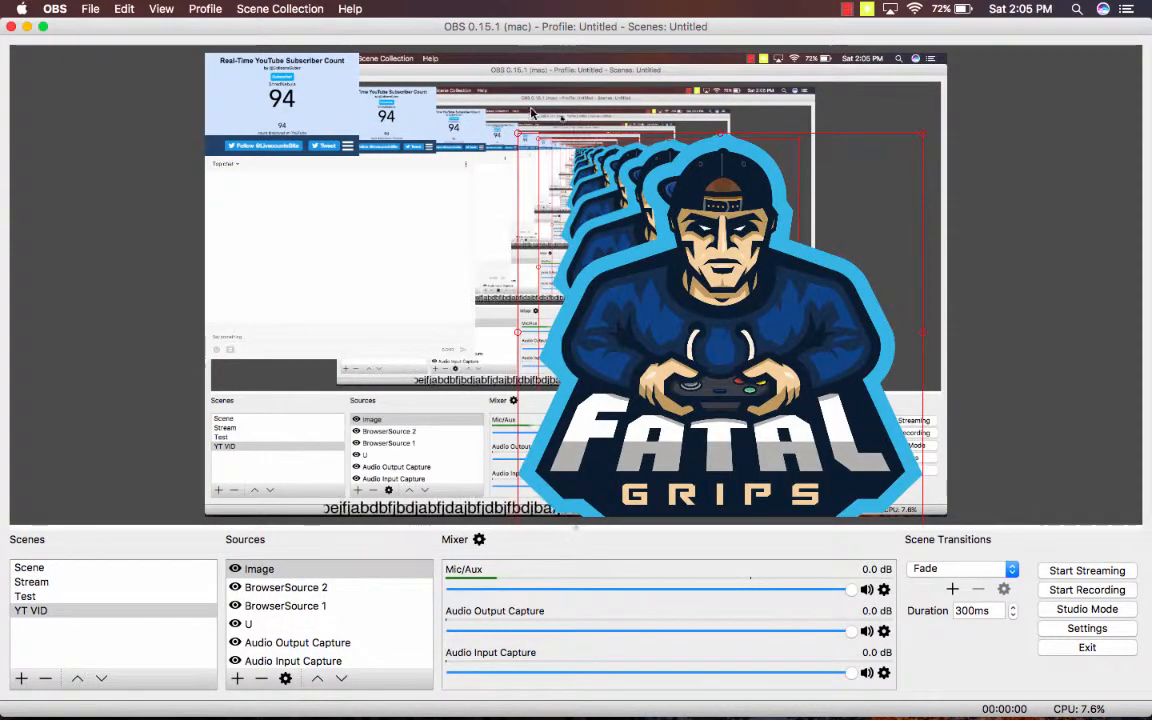
- Scale the Fatal Grips logo down and place it in the bottom-right corner of the canvas
drag(518, 137, 745, 322)
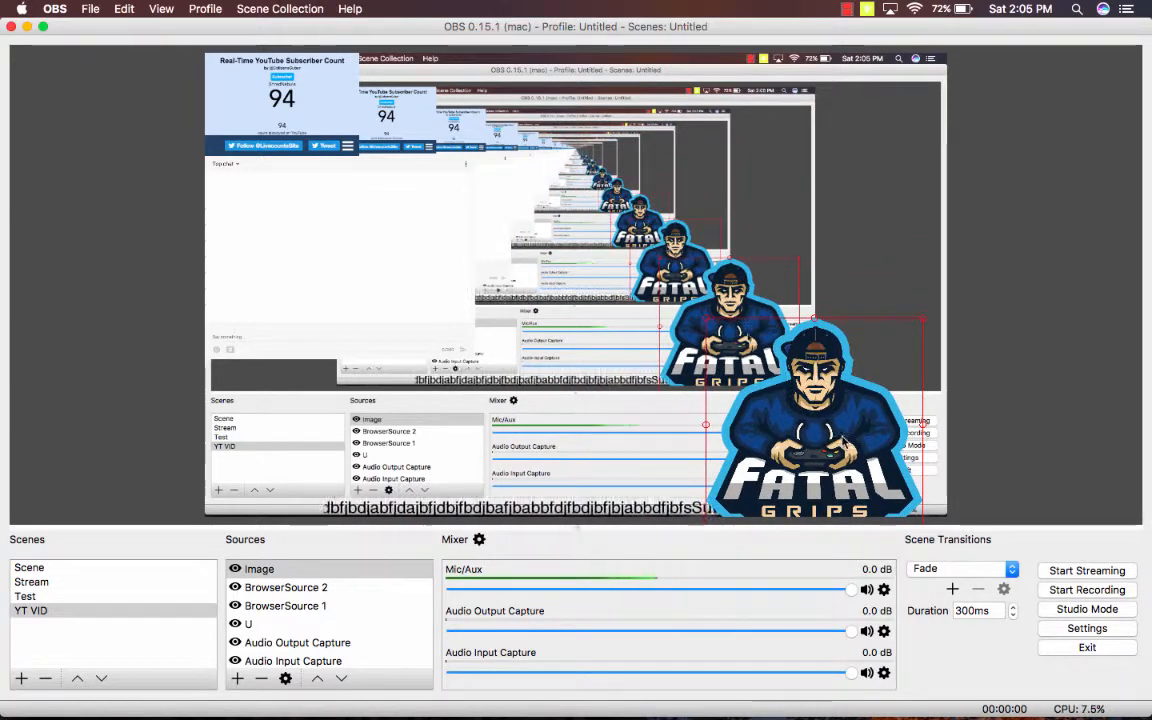
drag(845, 439, 872, 430)
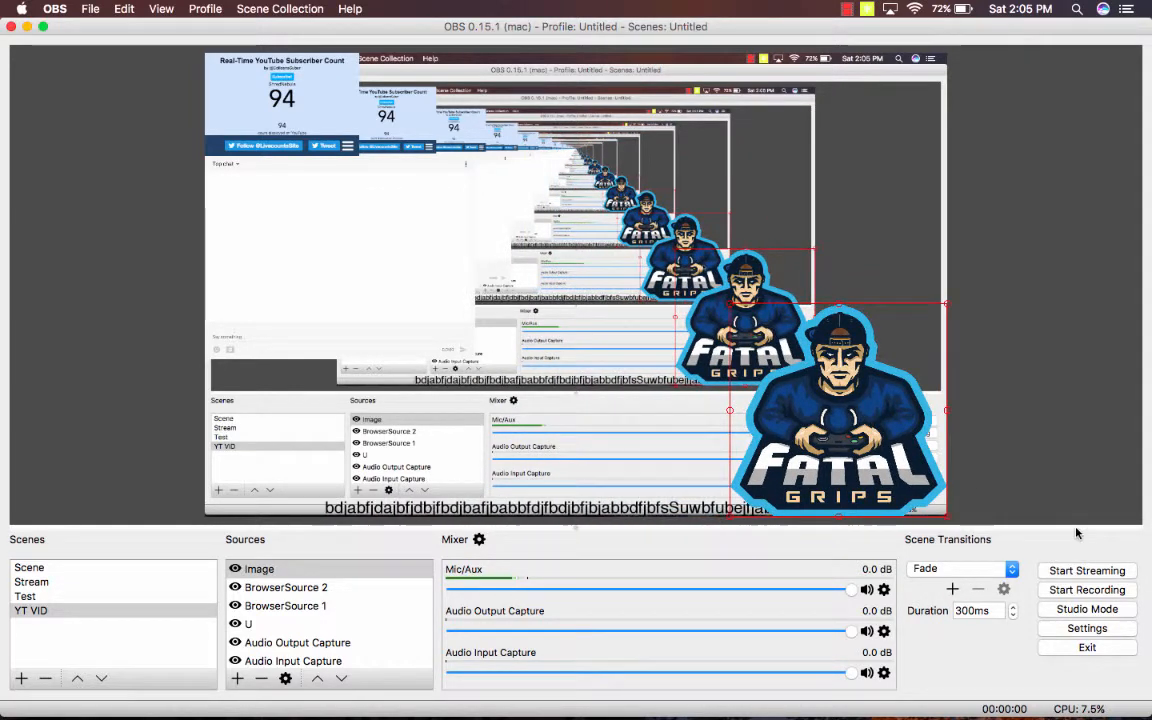
- Deselect the logo, switch to Safari and bring up the Streamlabs Alert Box page in the main browser window
click(1088, 489)
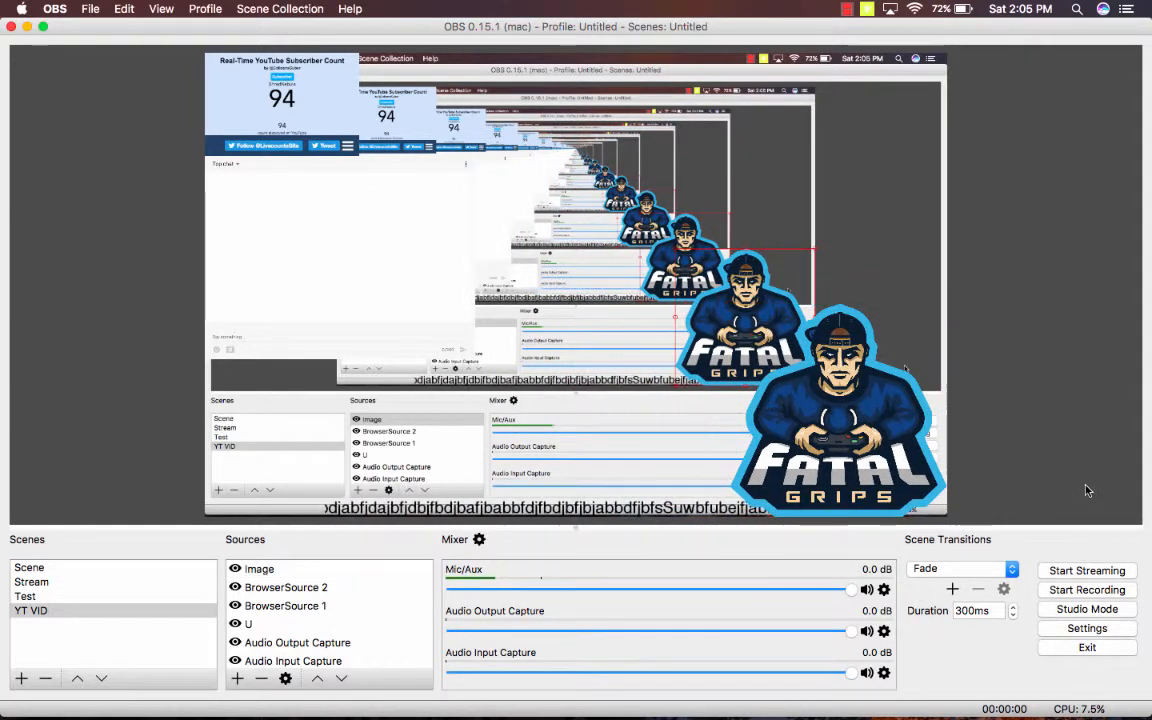
click(847, 9)
click(1149, 389)
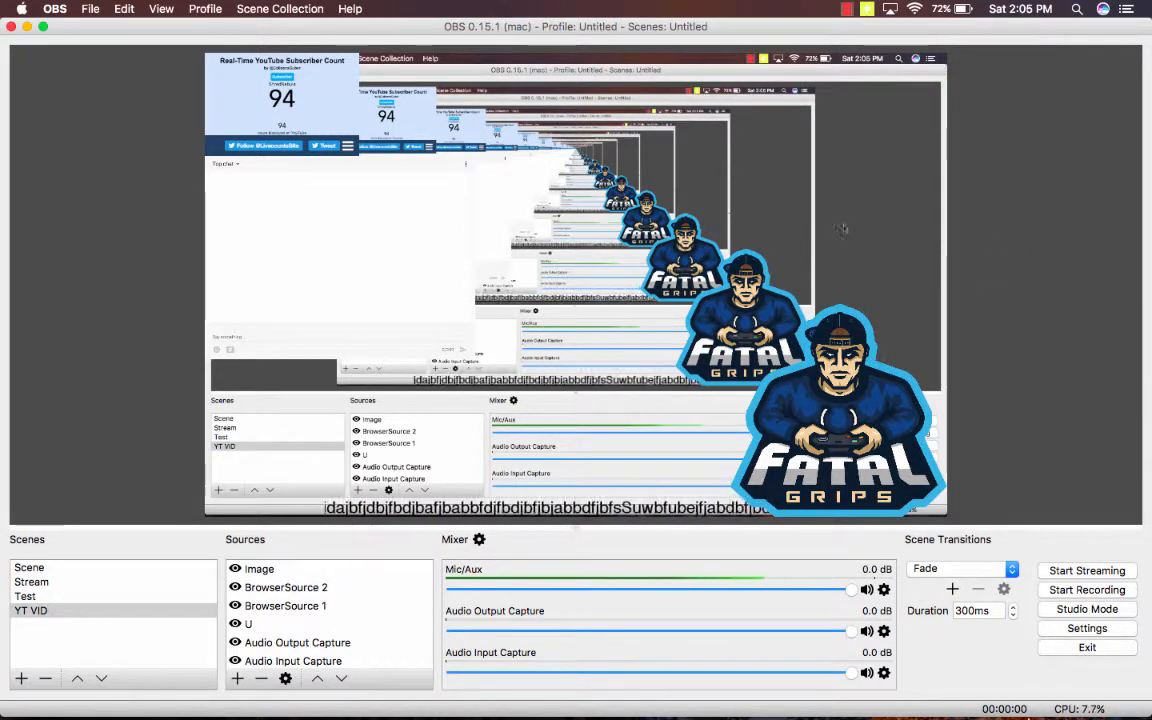
mouse_move(1040, 700)
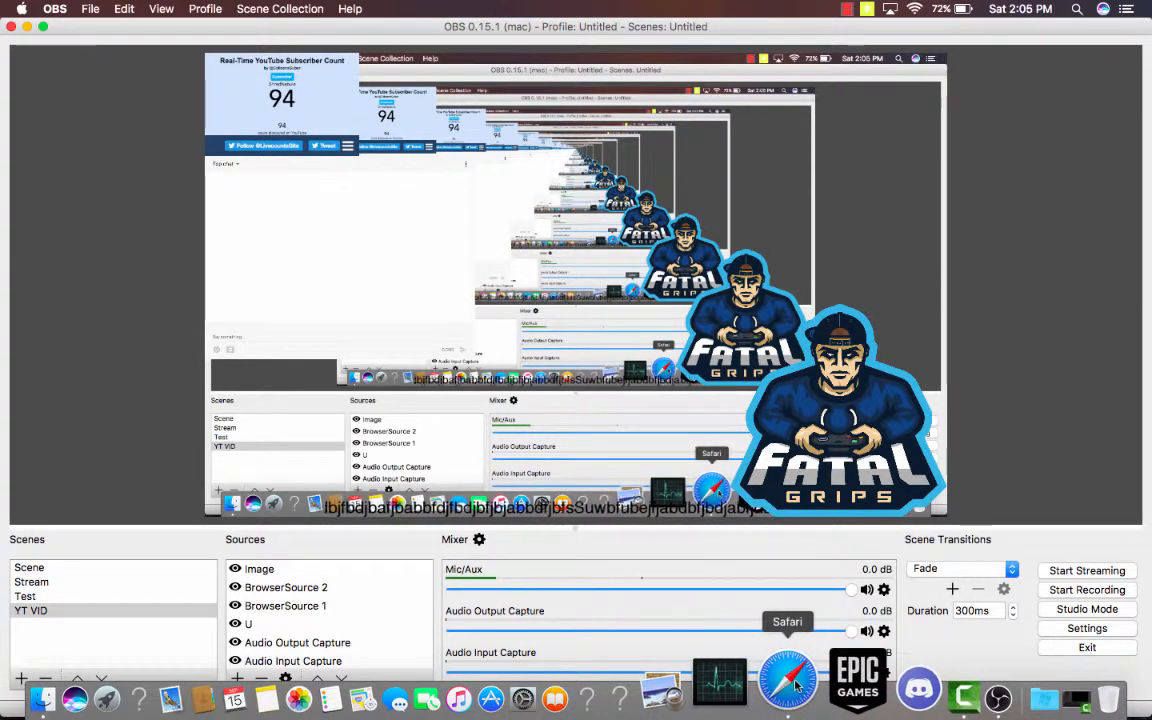
click(795, 686)
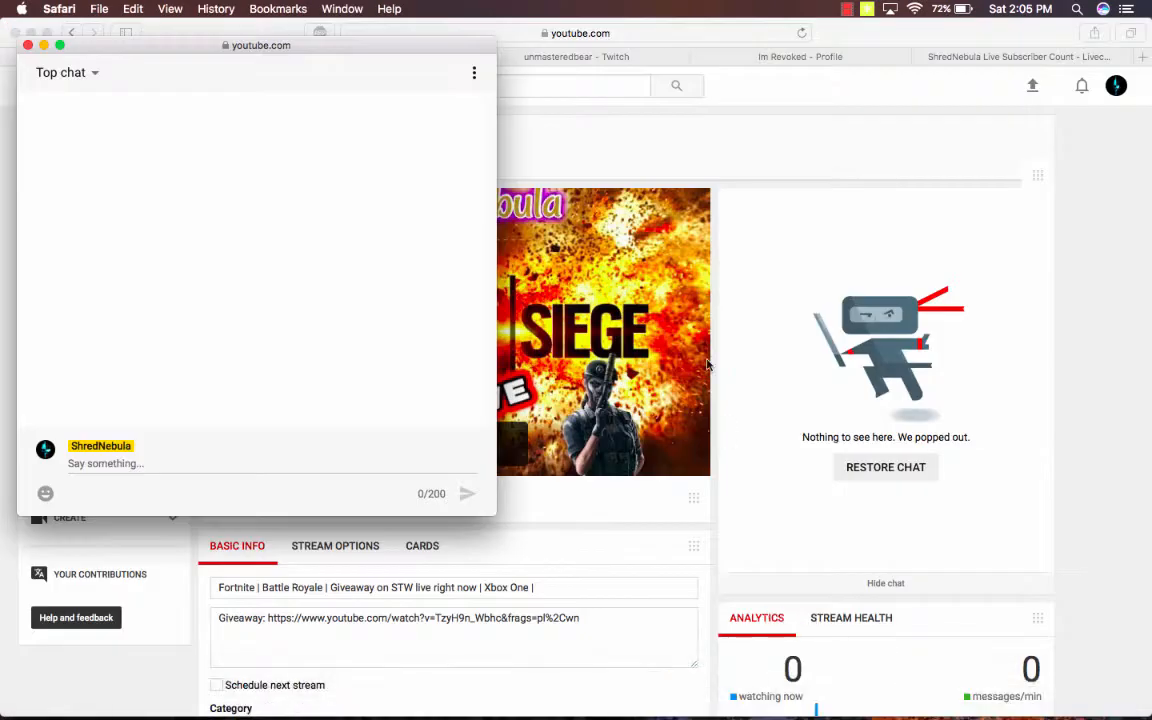
click(695, 66)
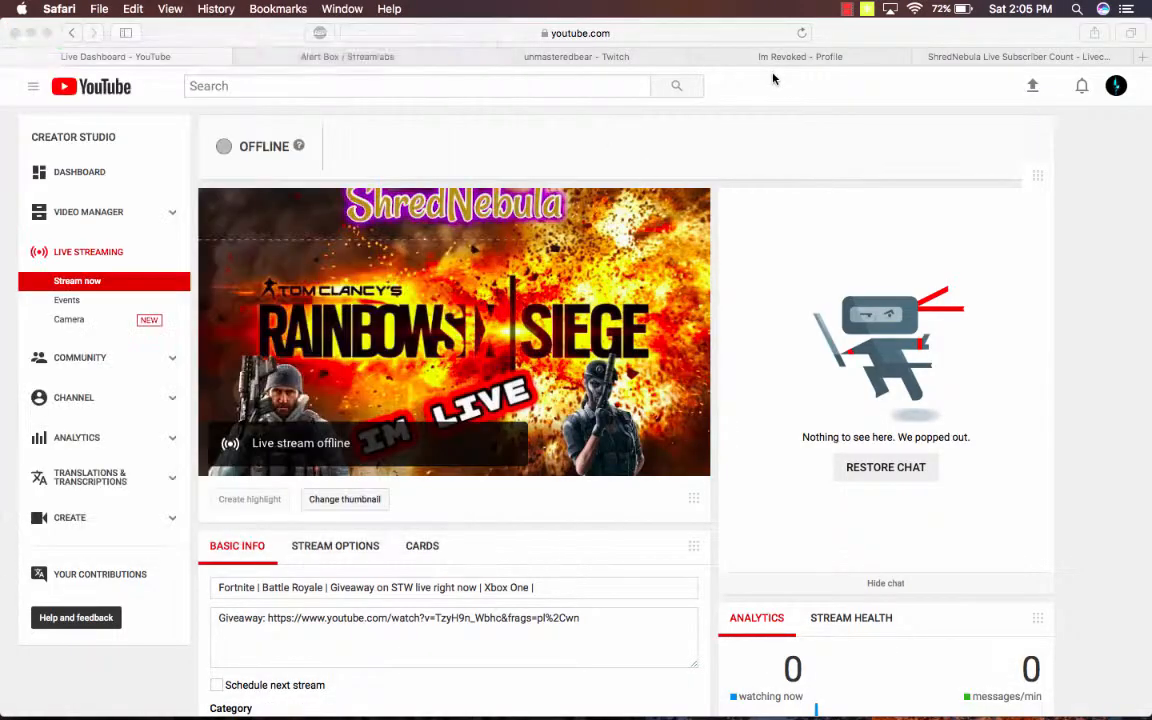
click(360, 57)
- Copy the Alert Box widget URL with Donations, Subscribers, Members, Super Chats and Merch all enabled
scroll(652, 293, up, 5)
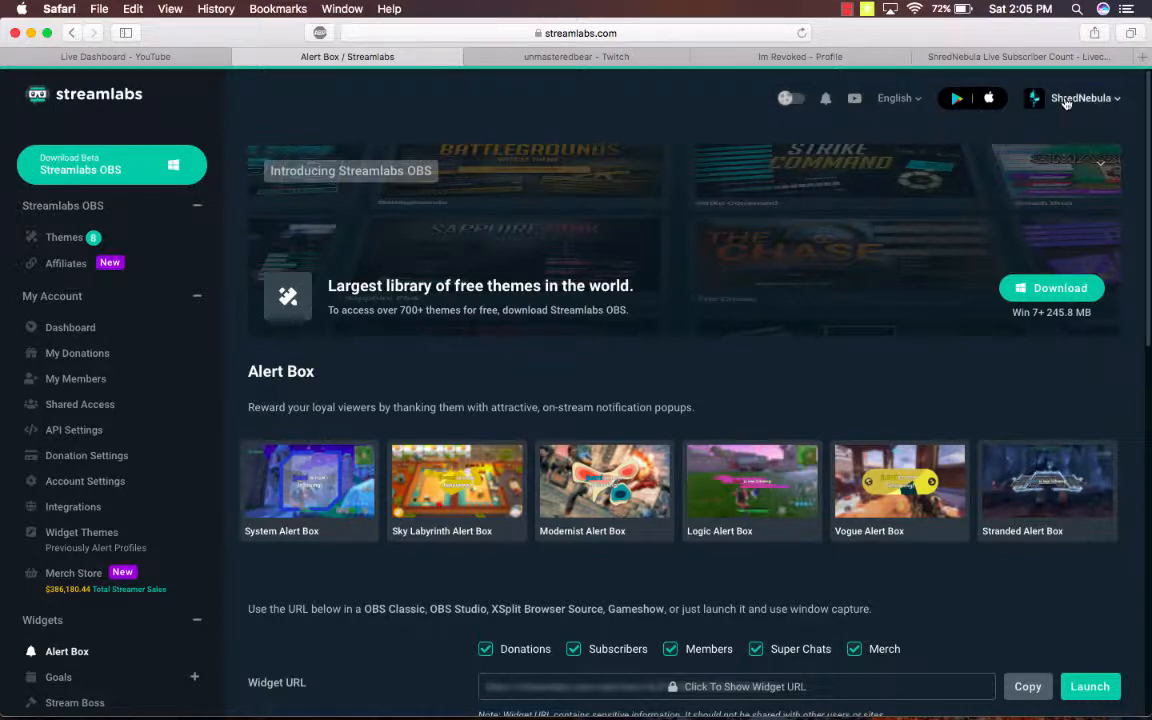
scroll(597, 123, down, 1)
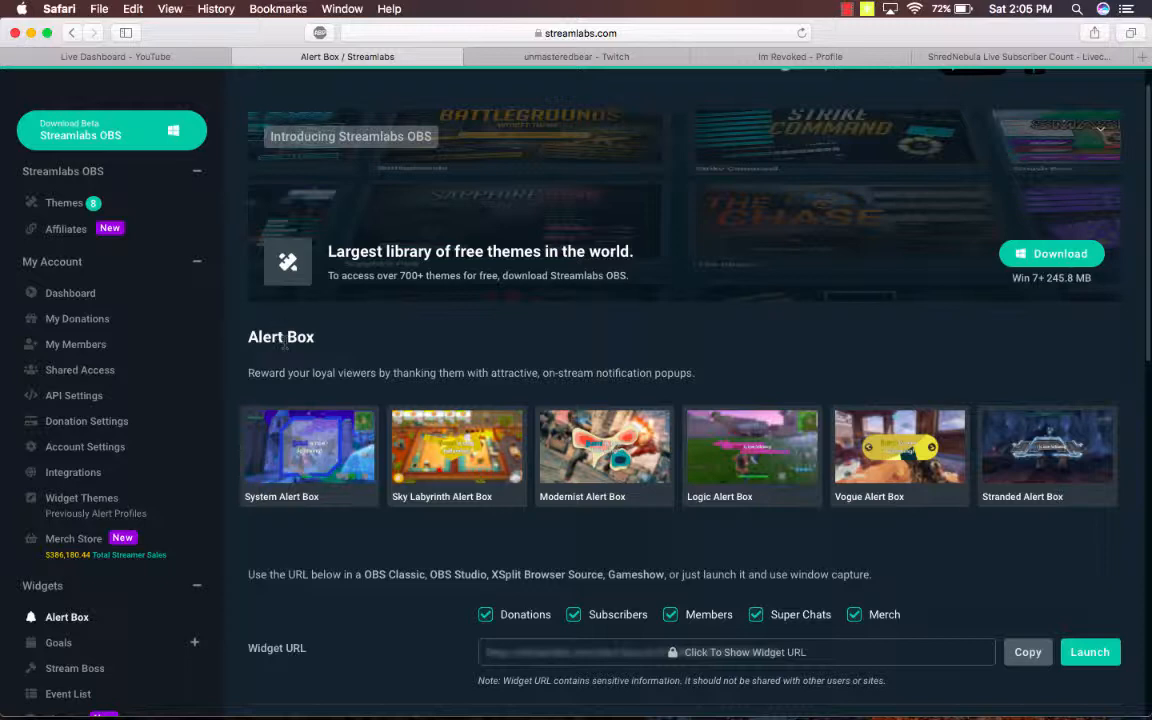
scroll(288, 345, down, 3)
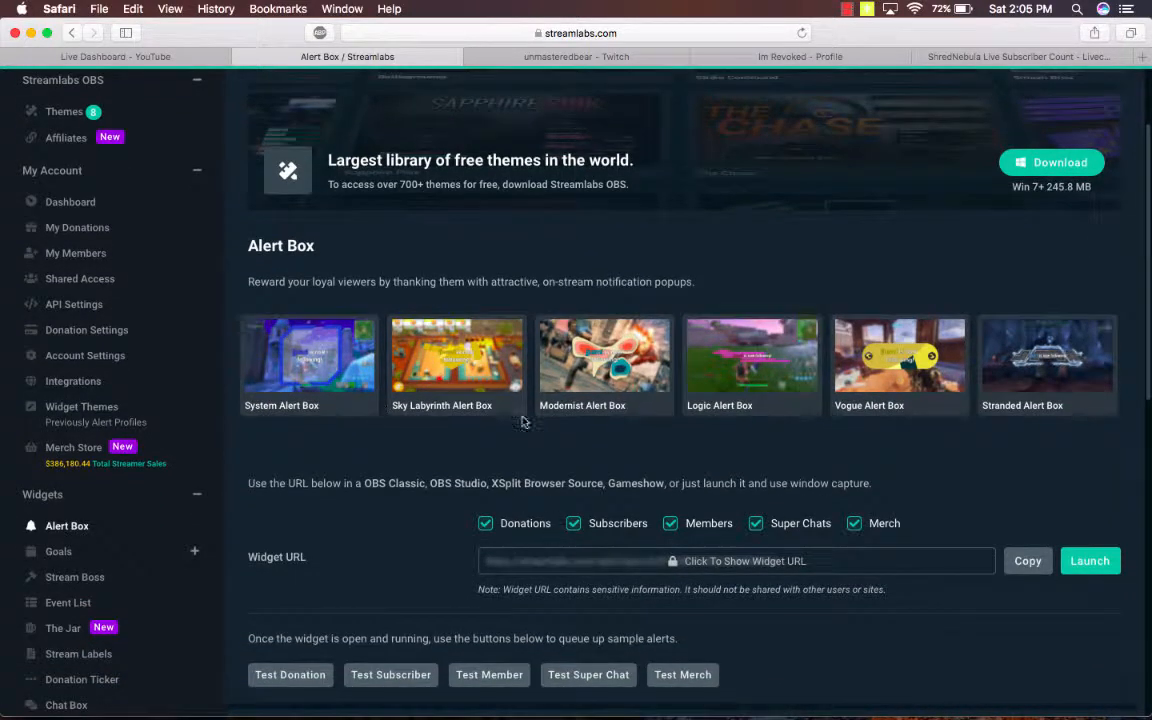
scroll(110, 527, up, 1)
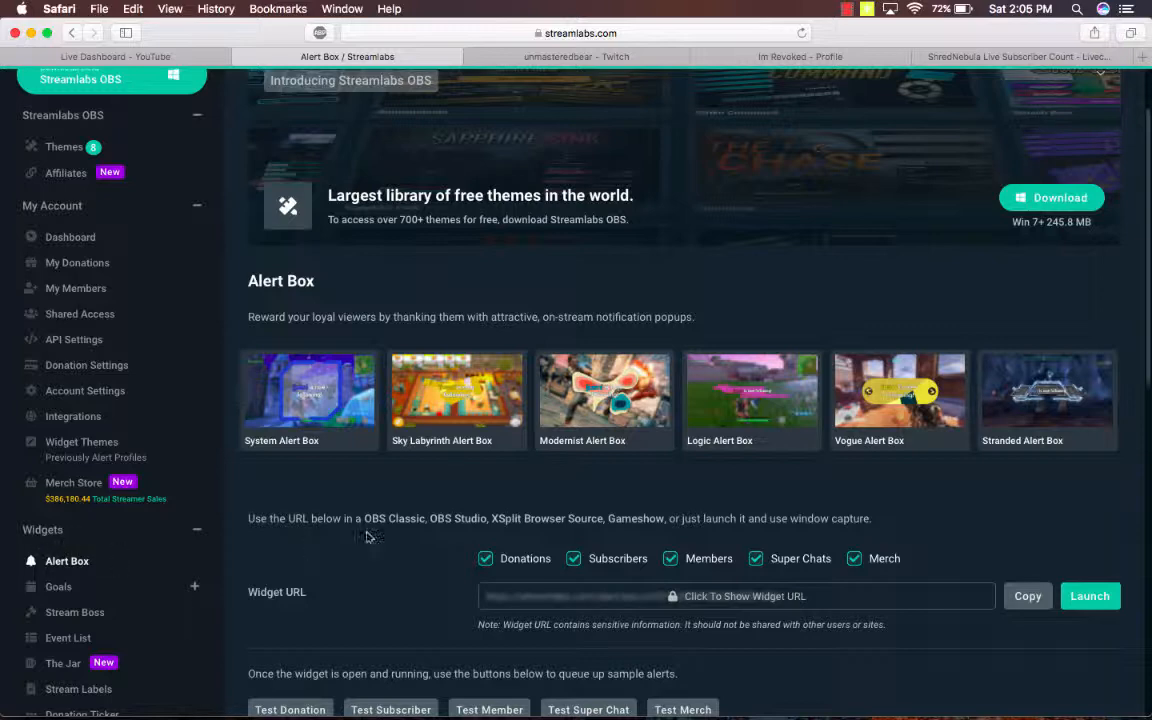
scroll(366, 538, down, 2)
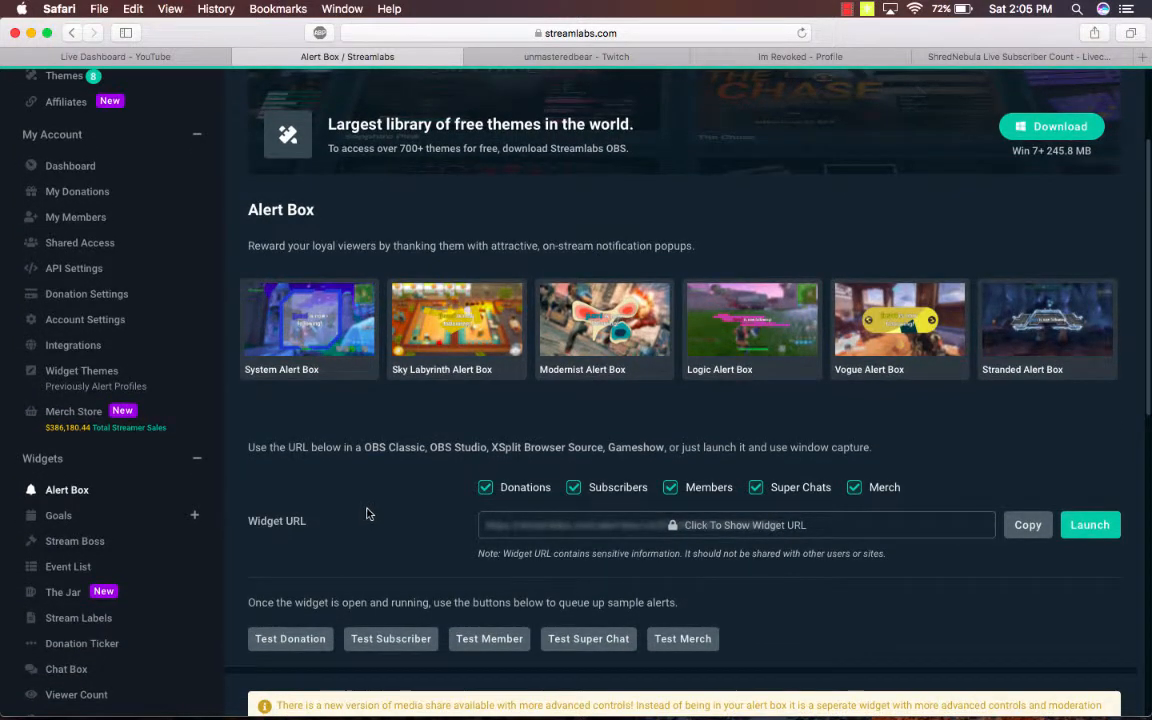
scroll(366, 513, down, 1)
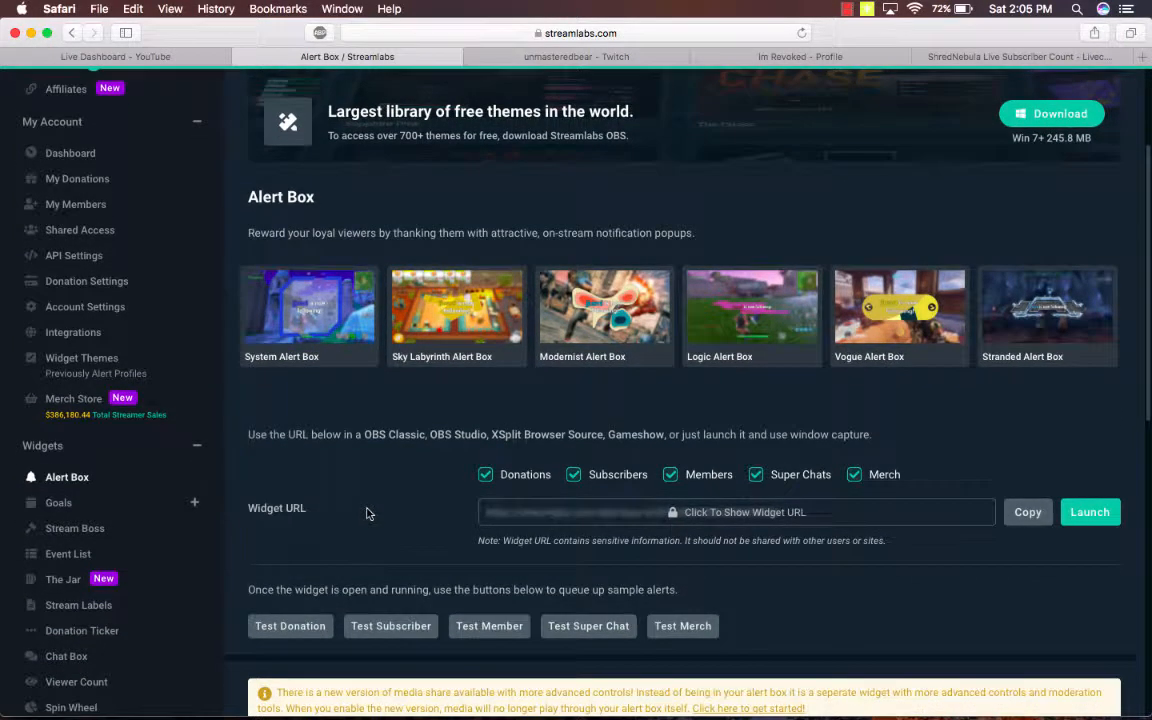
click(1028, 512)
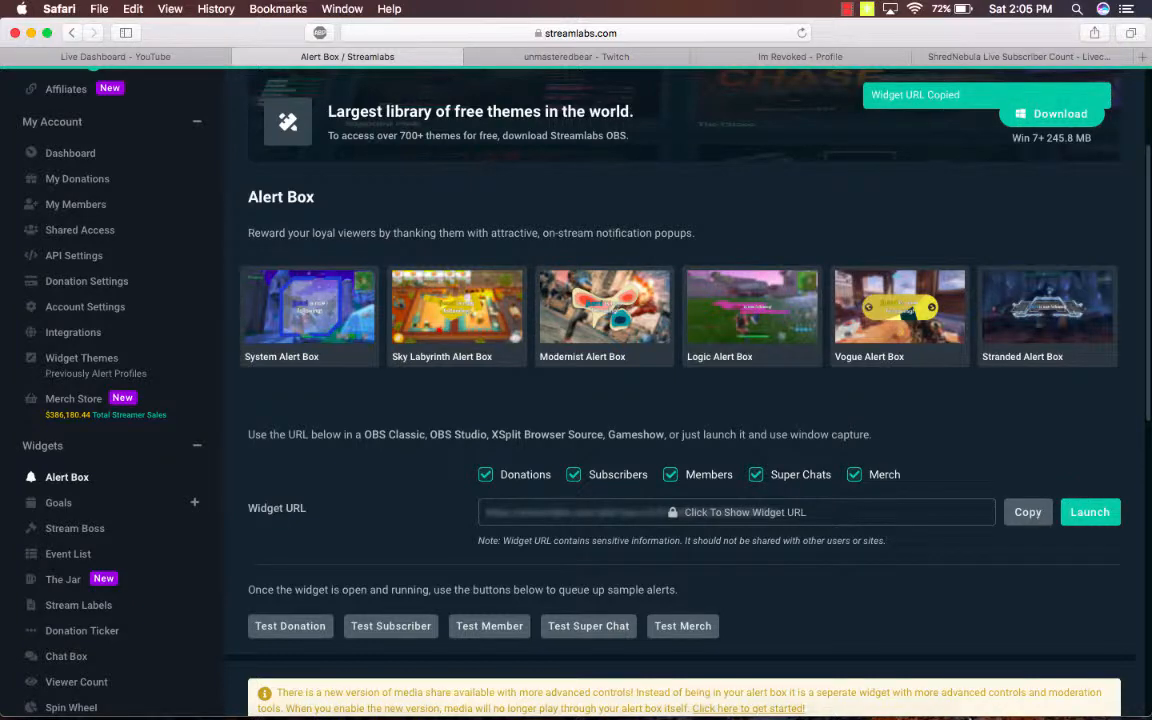
- Switch to OBS and add a new browser source named BrowserSource 3 to the YT VID scene
mouse_move(942, 714)
click(915, 685)
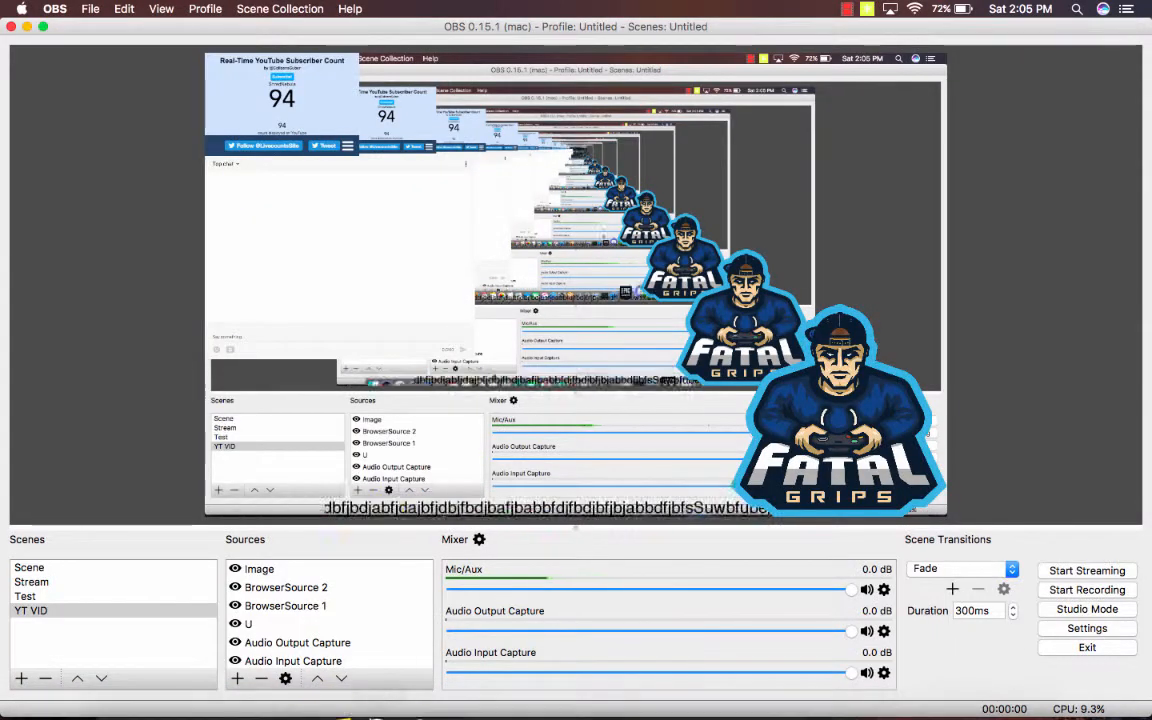
click(238, 678)
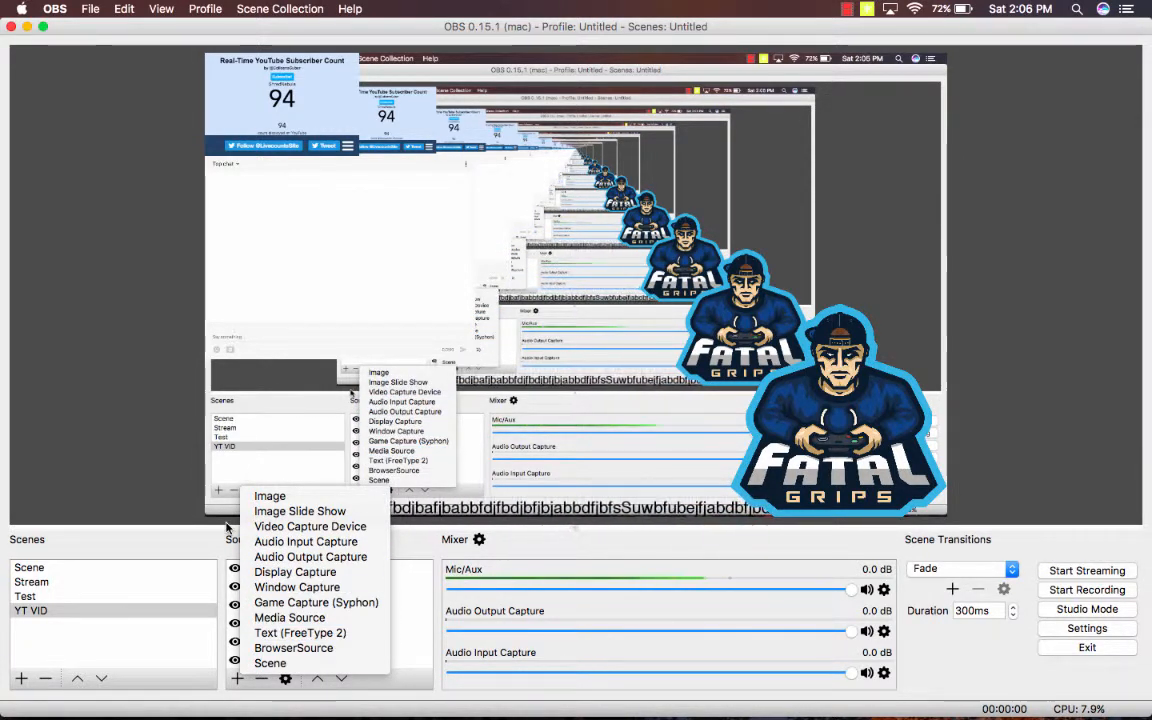
click(280, 649)
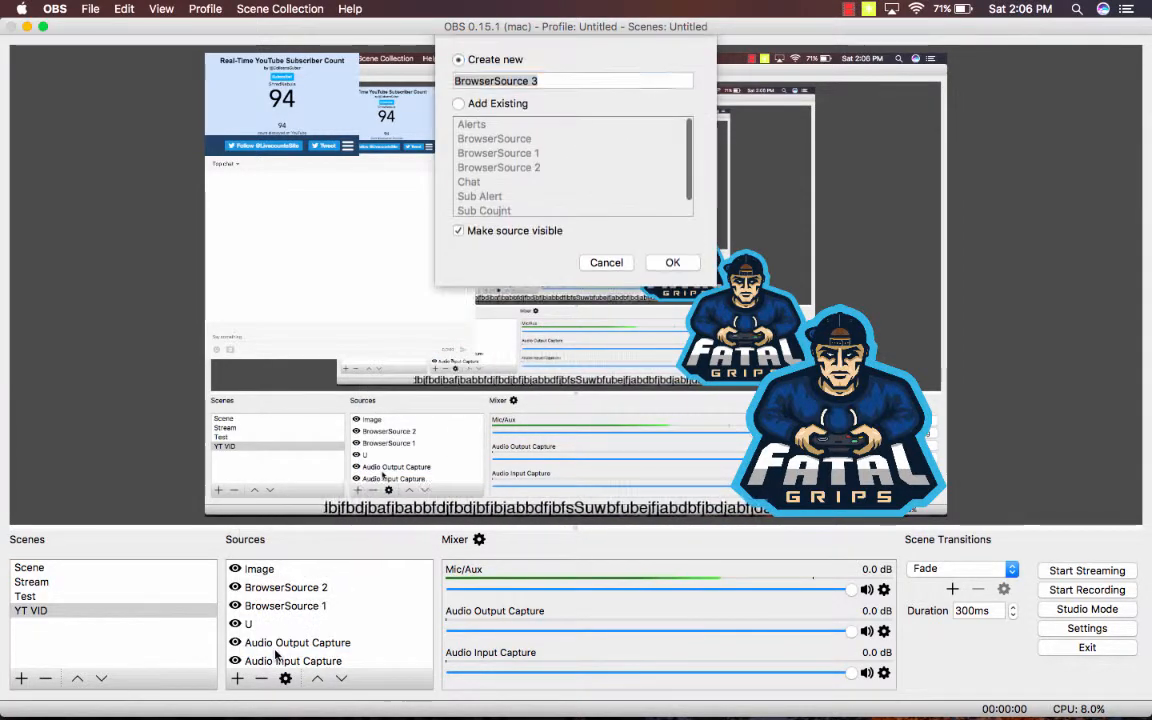
key(Return)
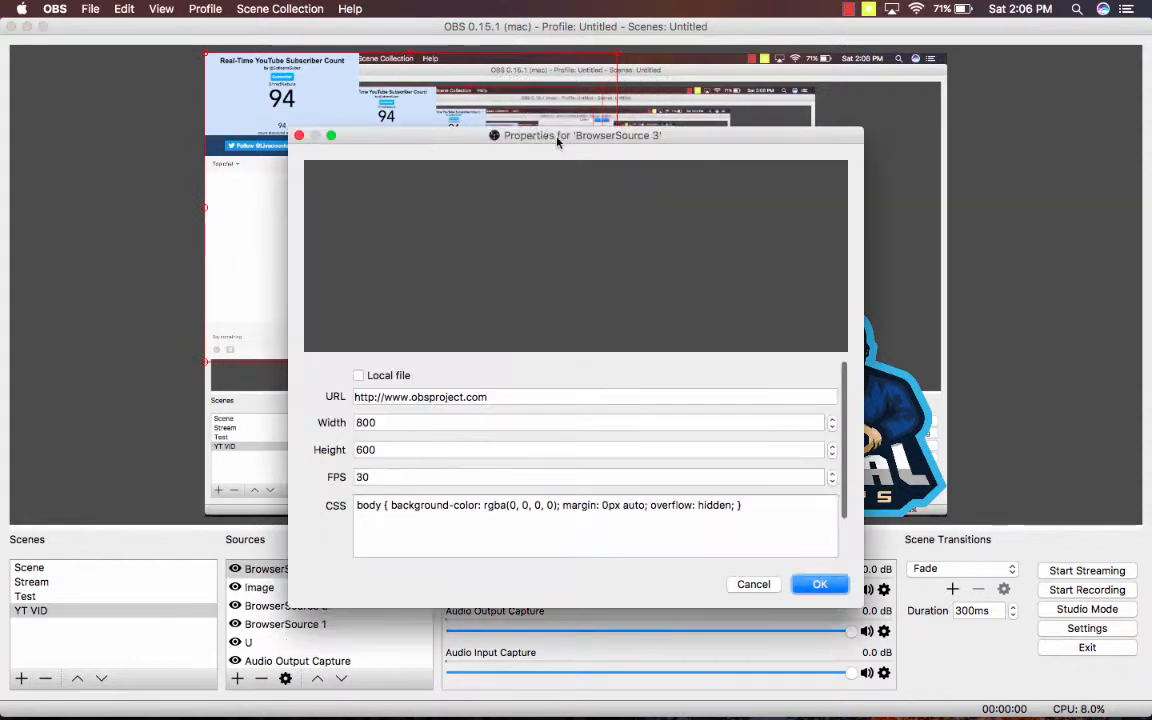
- Paste the private Alert Box widget URL as the source's URL, confirm the properties, and move the source toward the canvas centre
triple_click(427, 397)
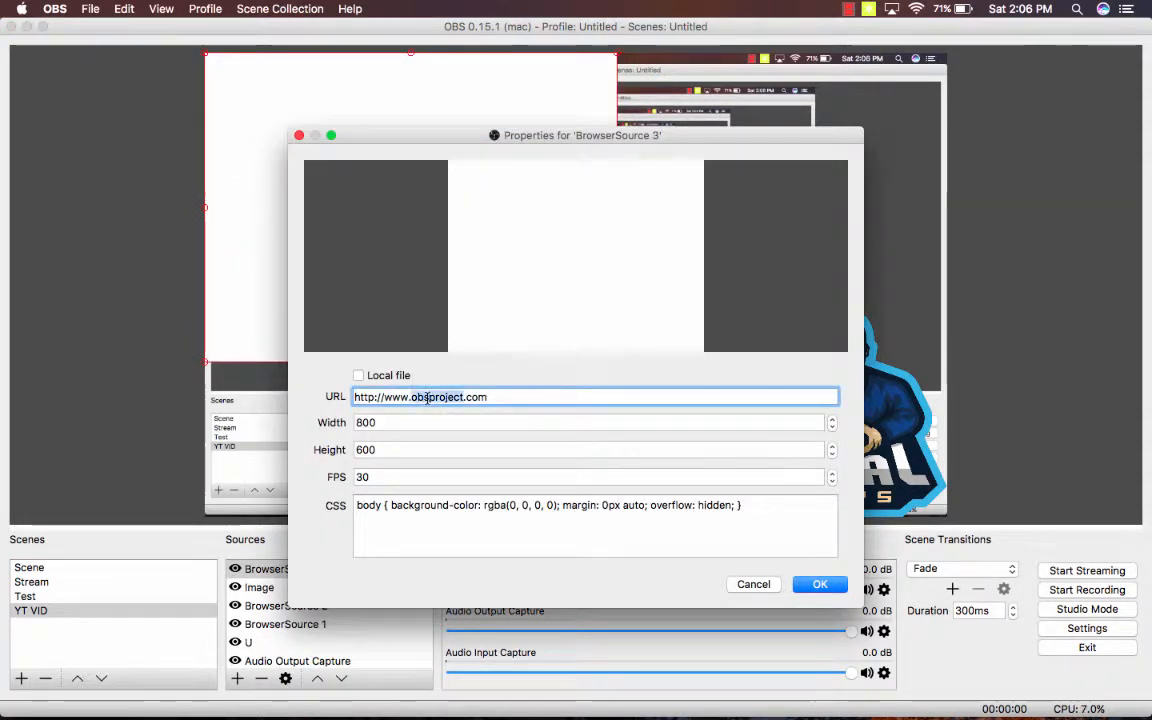
key(cmd+v)
key(Return)
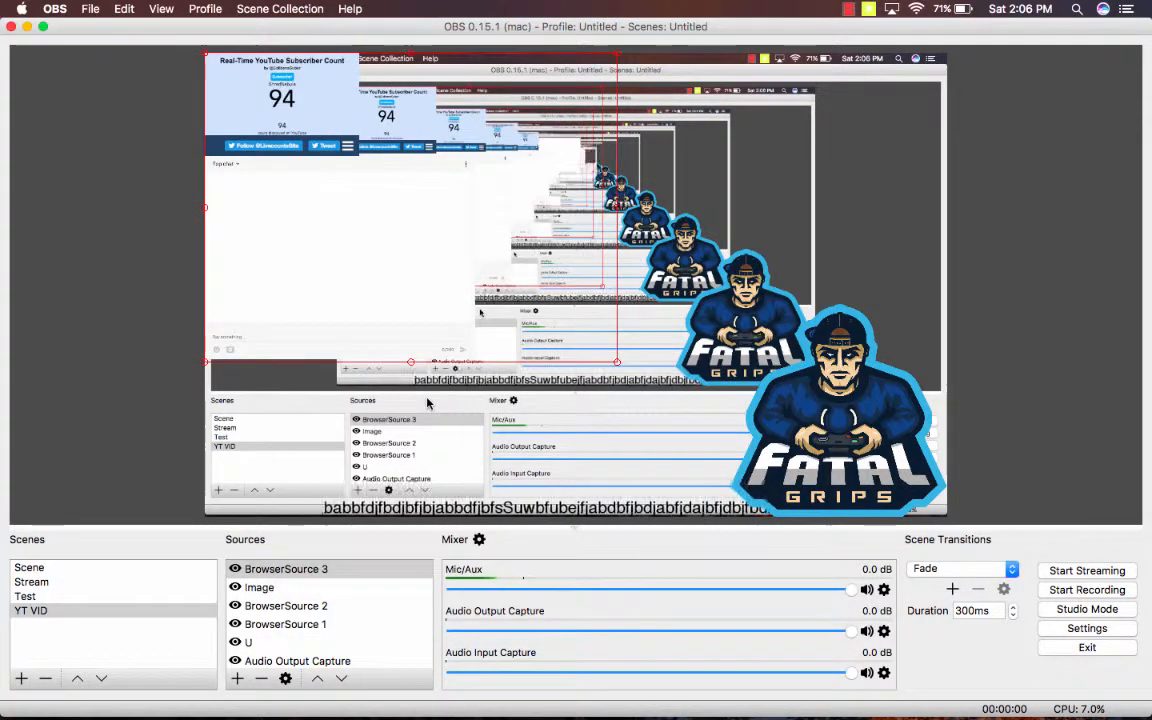
drag(407, 171, 617, 243)
- Send a test subscriber alert from Streamlabs in Safari, and reposition the alert source near the canvas centre back in OBS
mouse_move(854, 700)
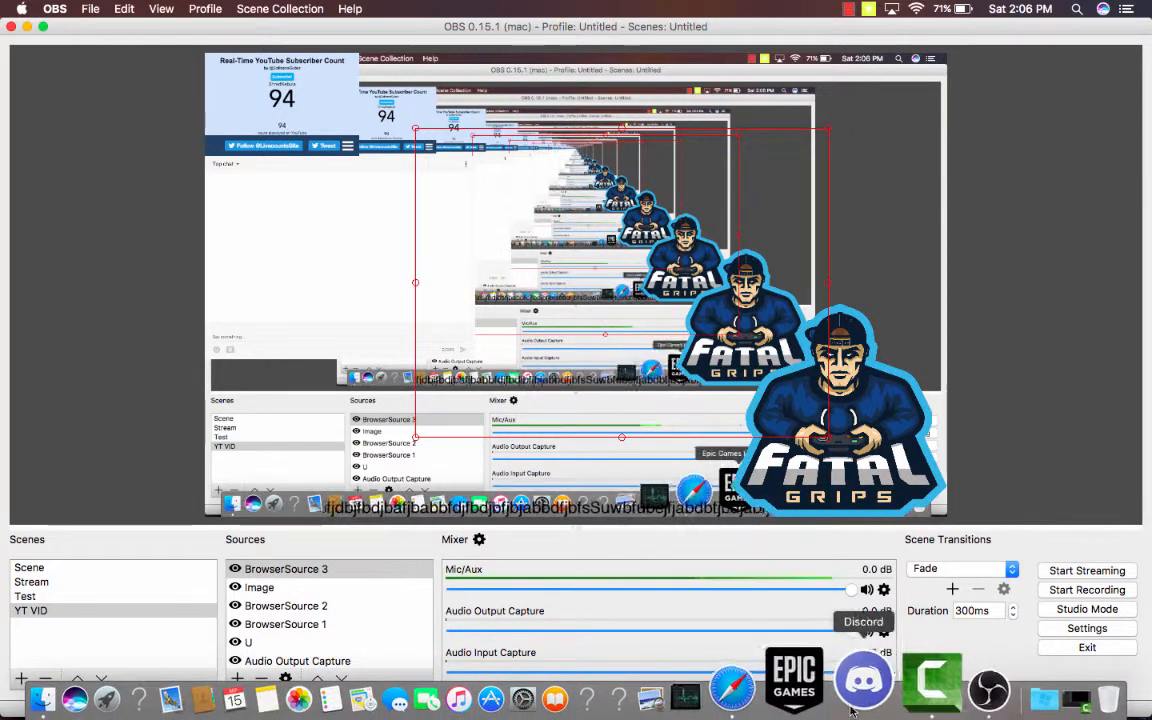
click(810, 690)
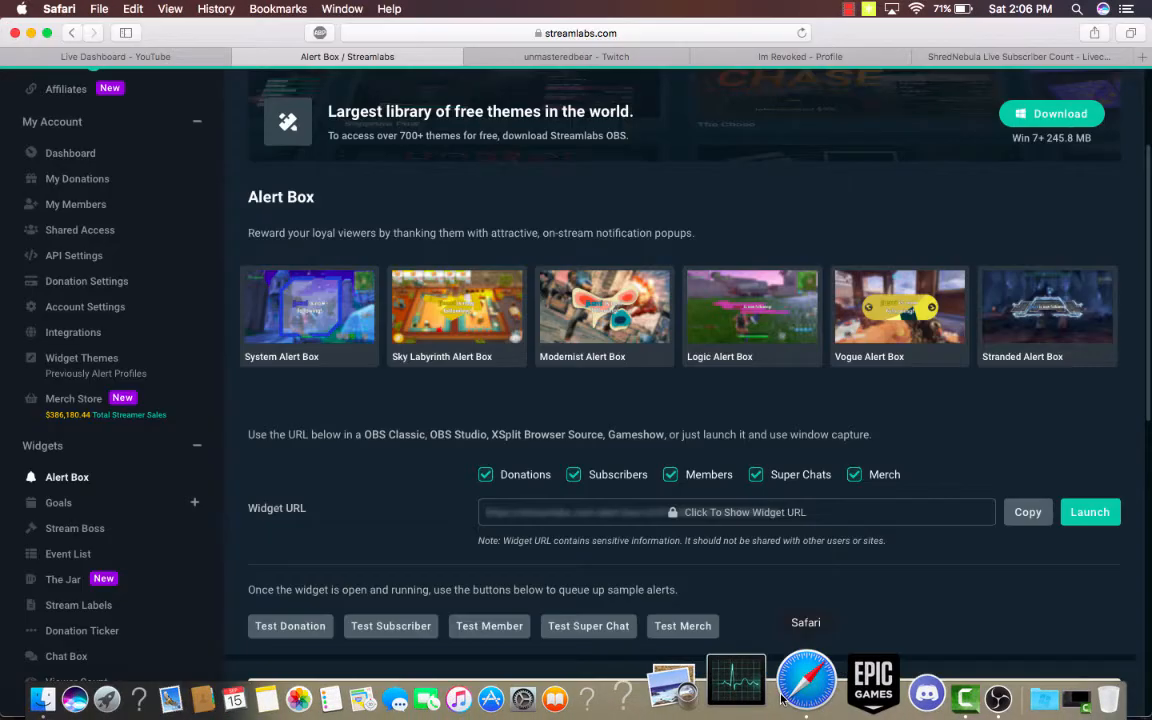
scroll(645, 540, down, 3)
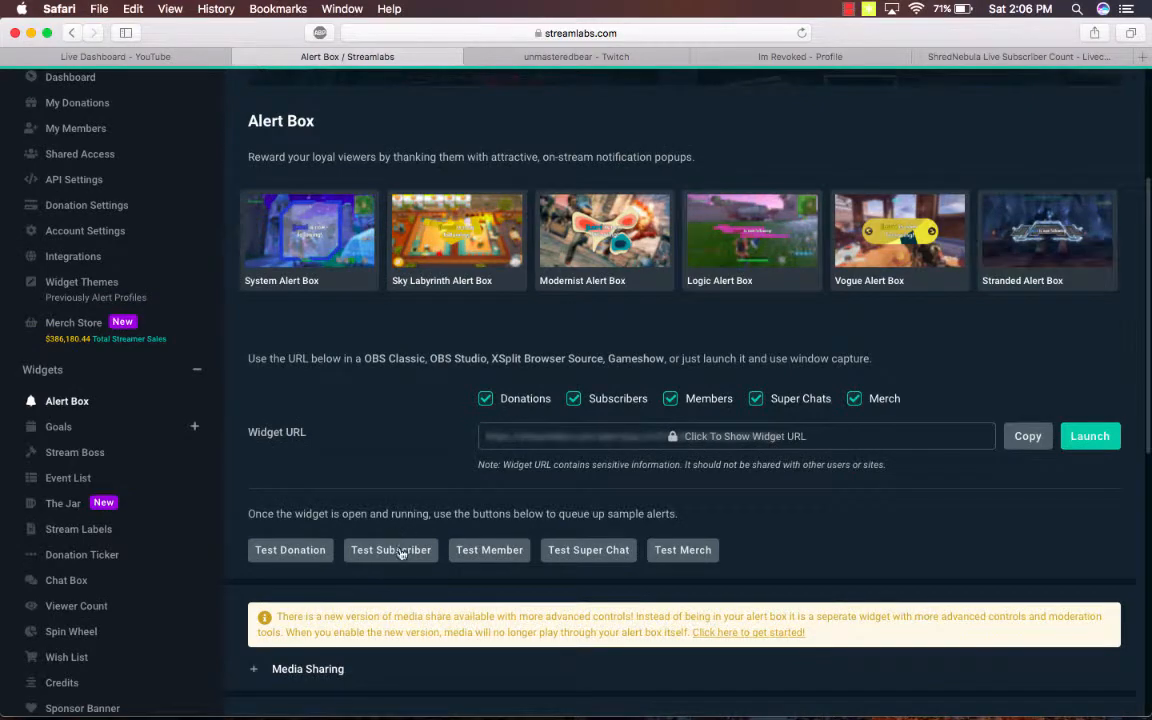
click(399, 550)
mouse_move(860, 705)
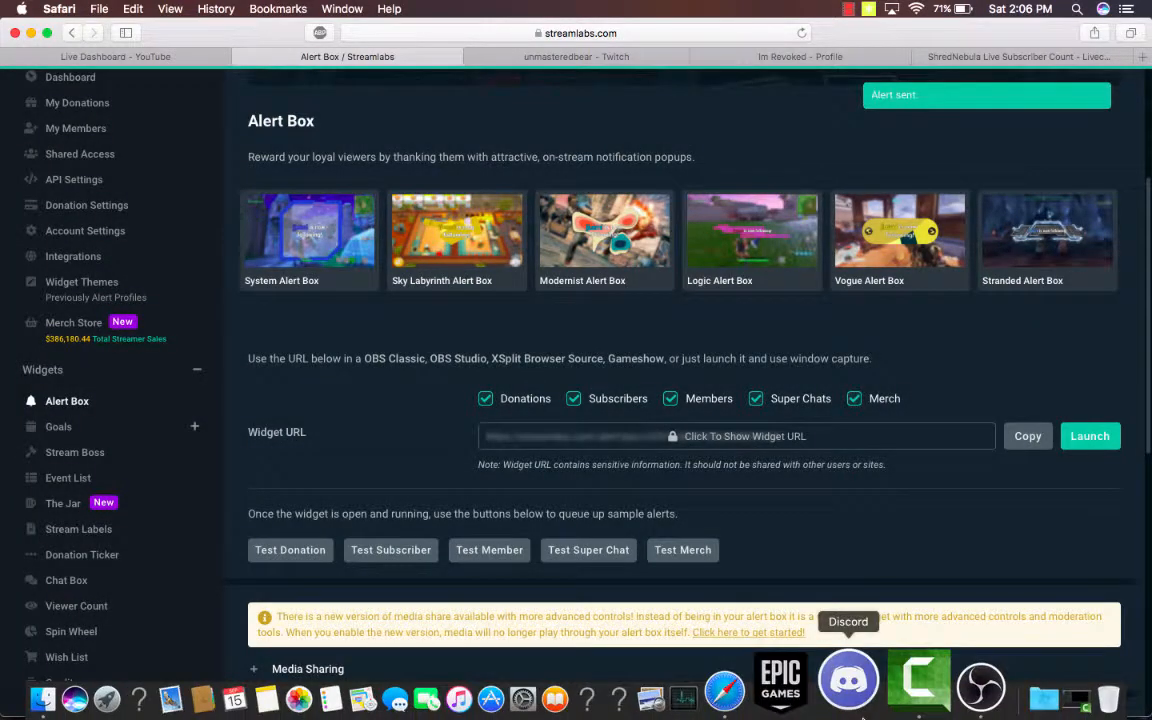
click(990, 688)
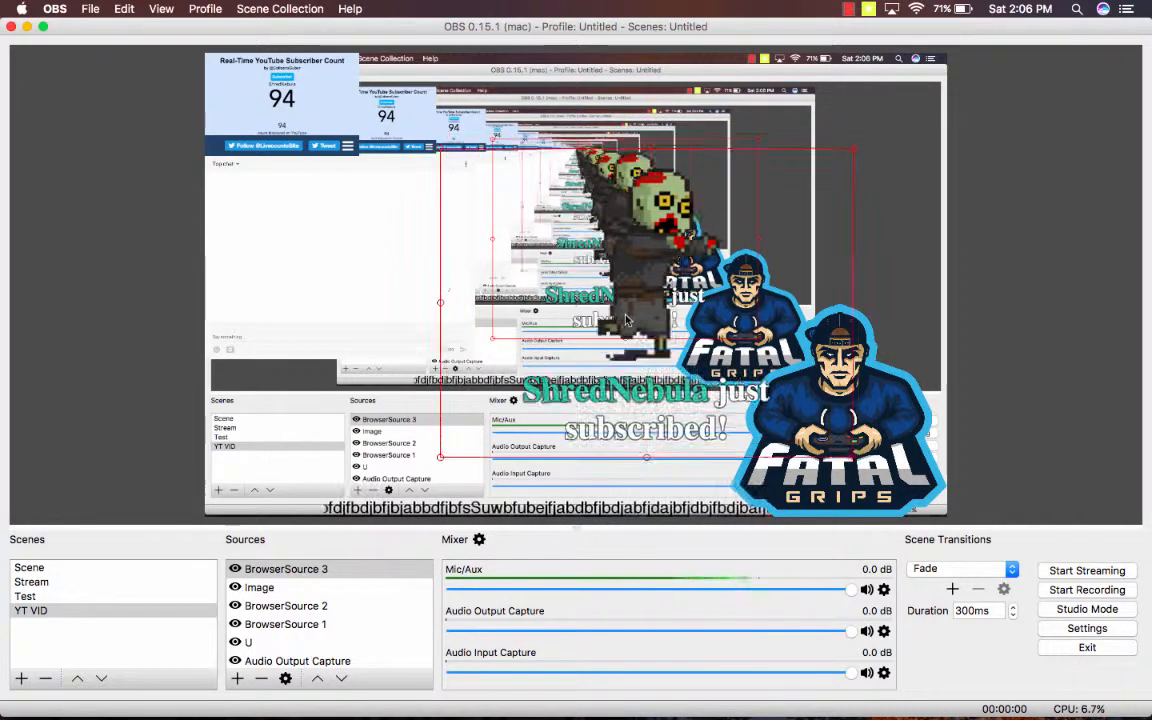
drag(626, 320, 604, 296)
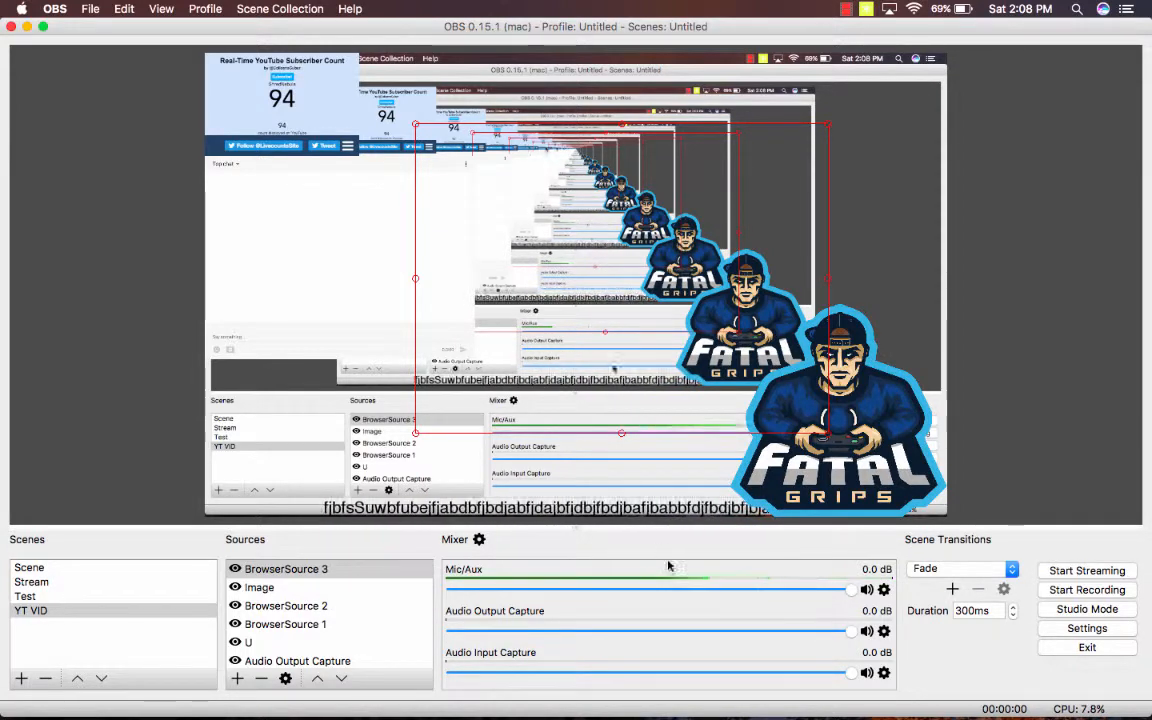
- Send a test donation alert from Streamlabs with the system volume raised, and view it on the OBS canvas
key(XF86AudioRaiseVolume)
mouse_move(752, 716)
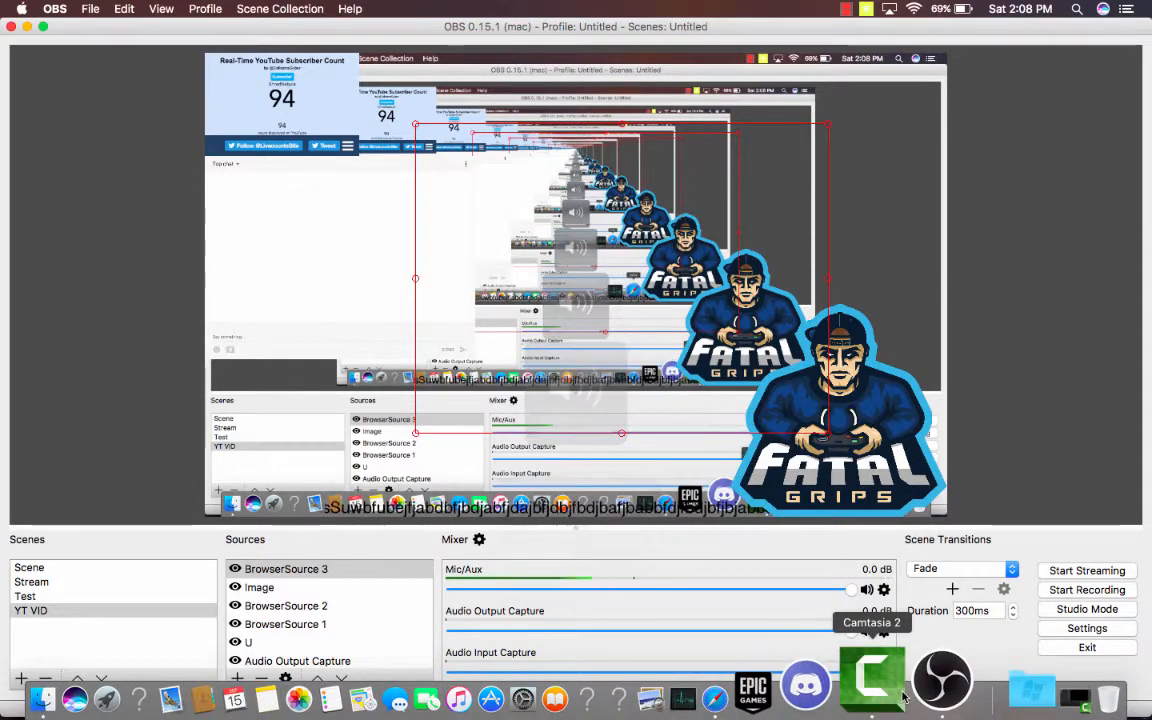
click(778, 690)
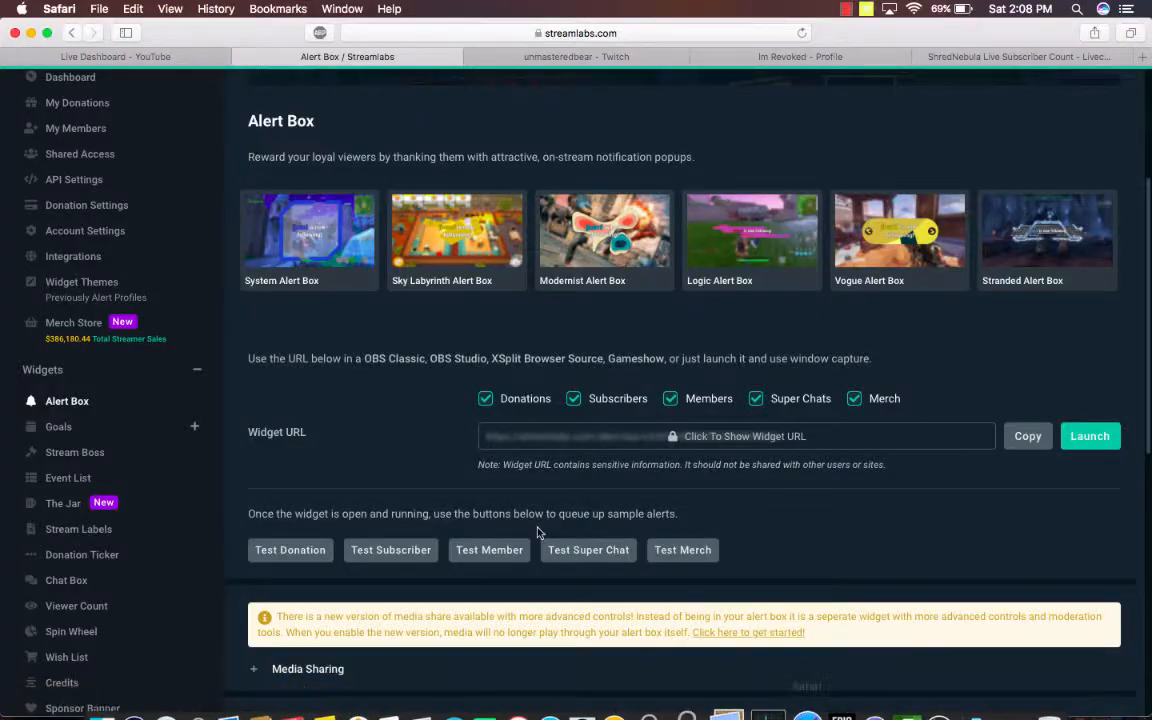
click(289, 551)
mouse_move(774, 689)
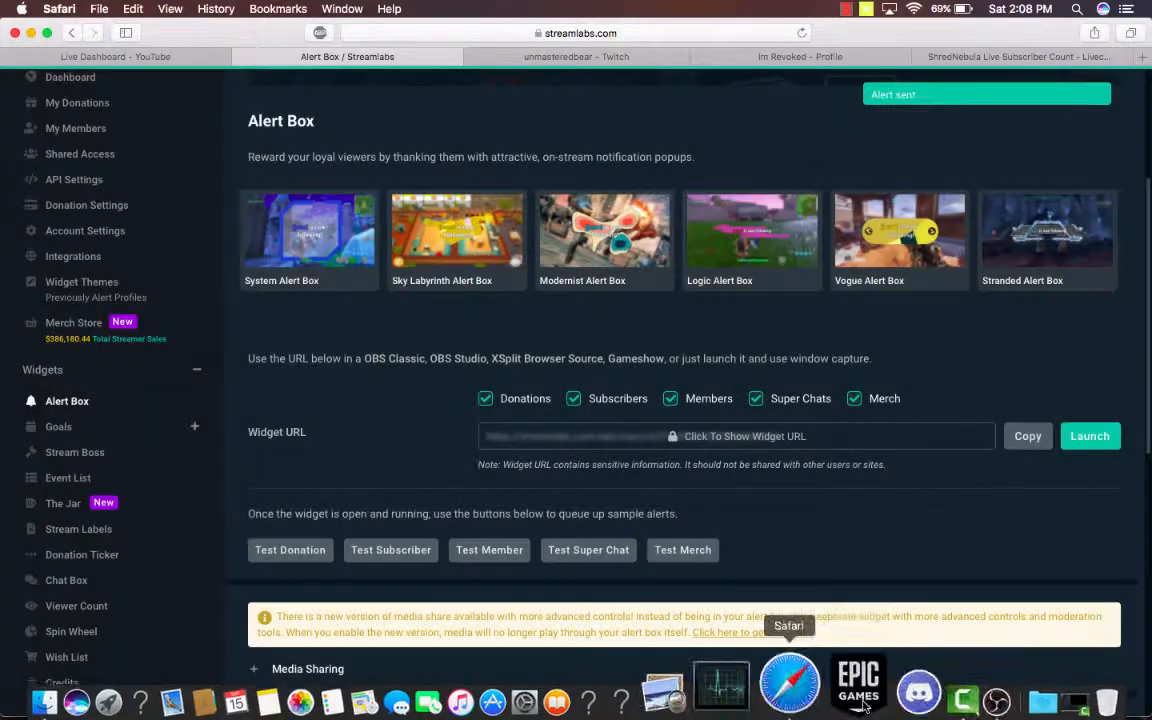
click(918, 688)
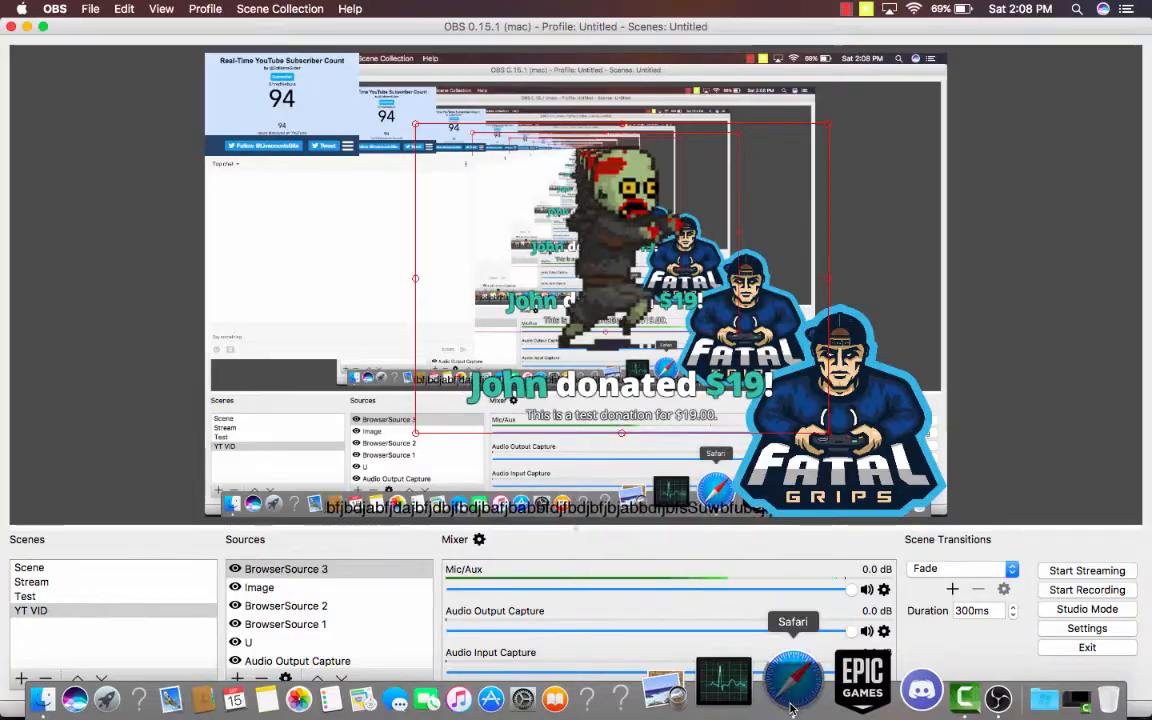
- Switch to Safari and open the Viewer Count widget page in Streamlabs
click(792, 700)
scroll(250, 462, down, 3)
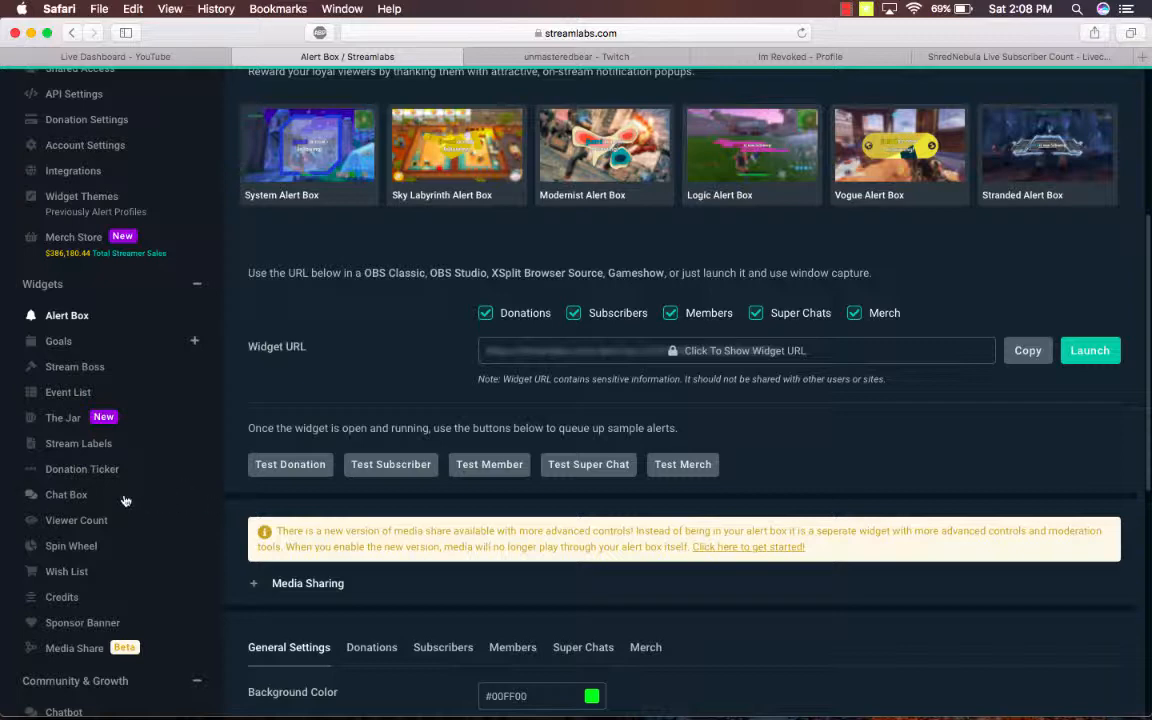
scroll(99, 498, down, 2)
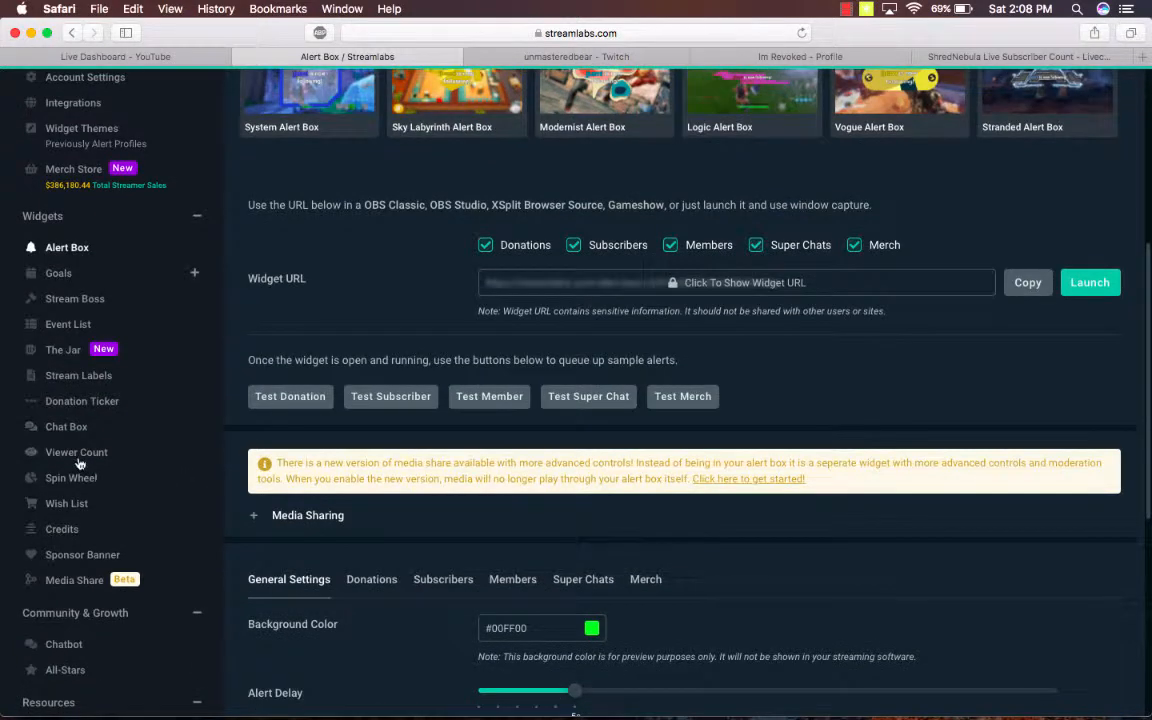
click(78, 455)
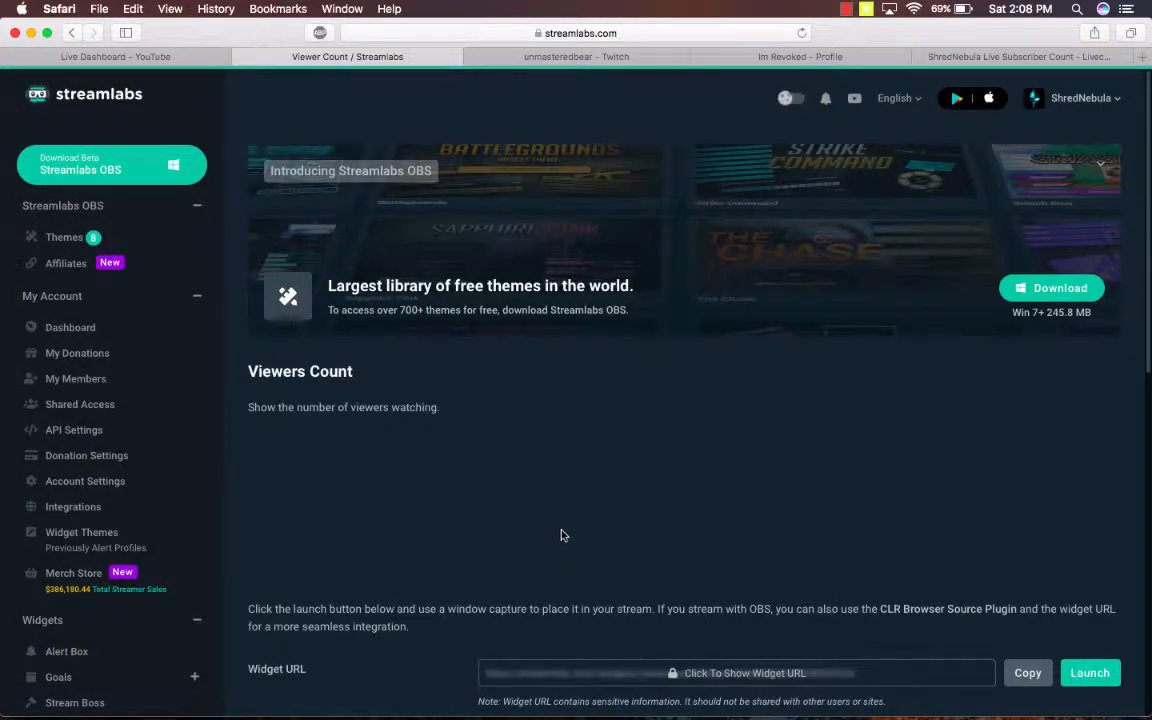
- Expand the Goals widgets in Streamlabs and open the Donation Goal page
scroll(1090, 688, down, 3)
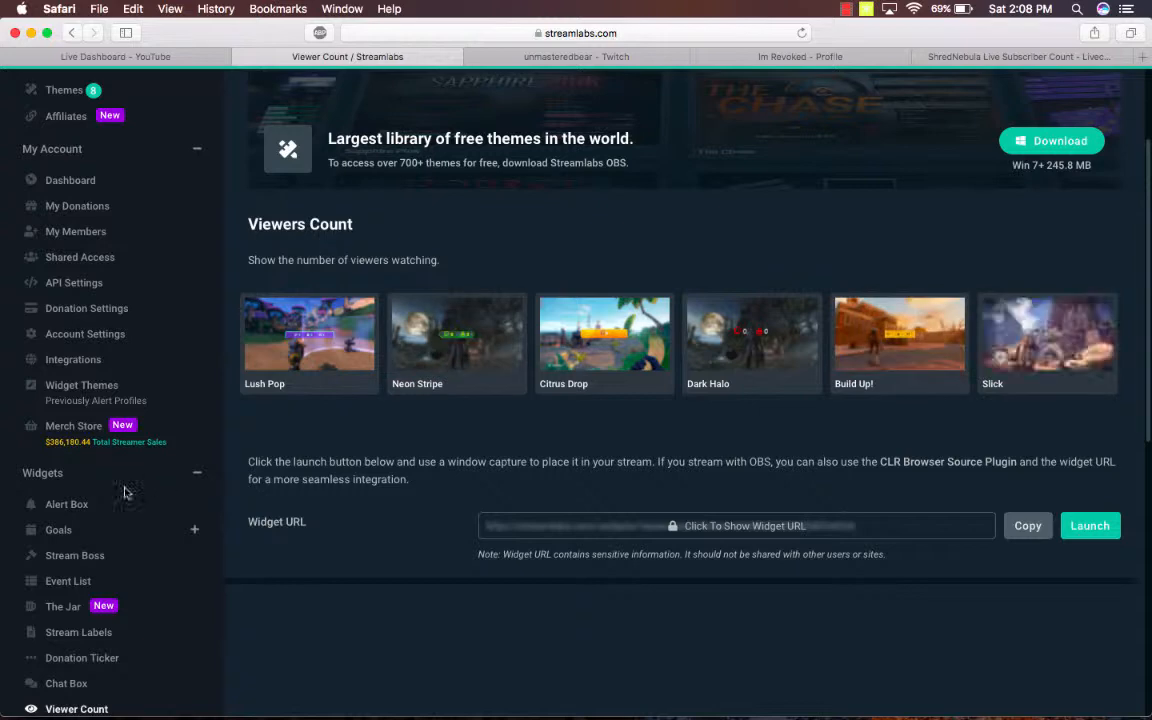
scroll(125, 492, down, 3)
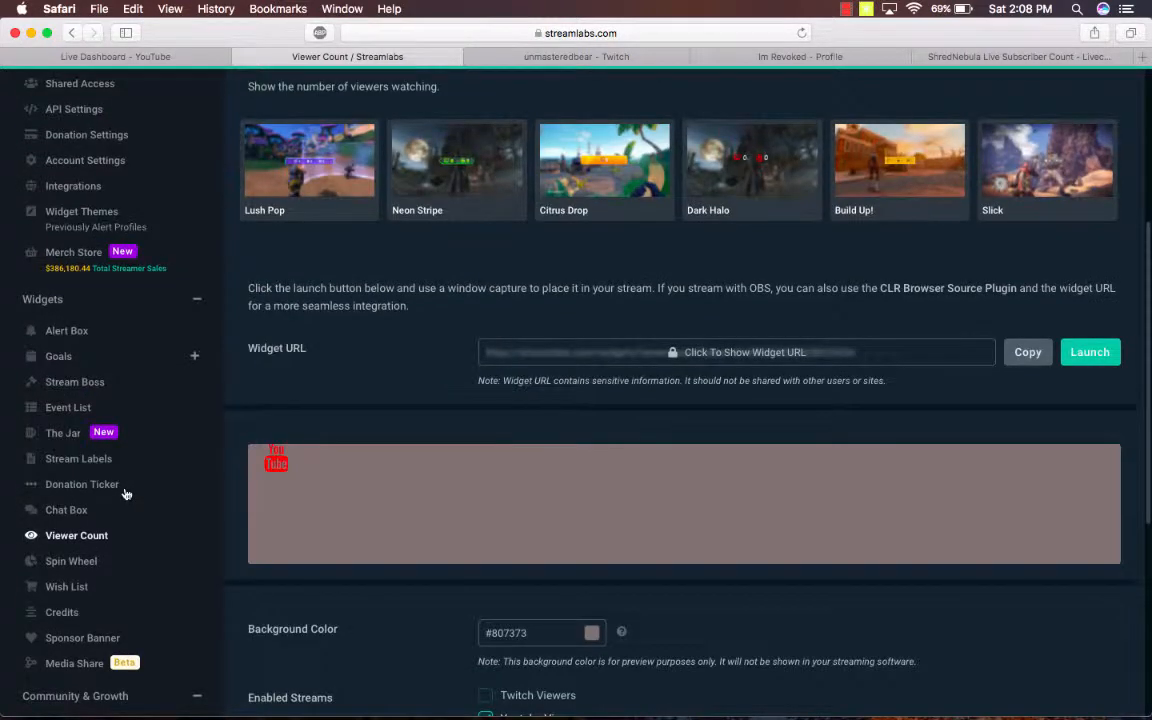
click(77, 358)
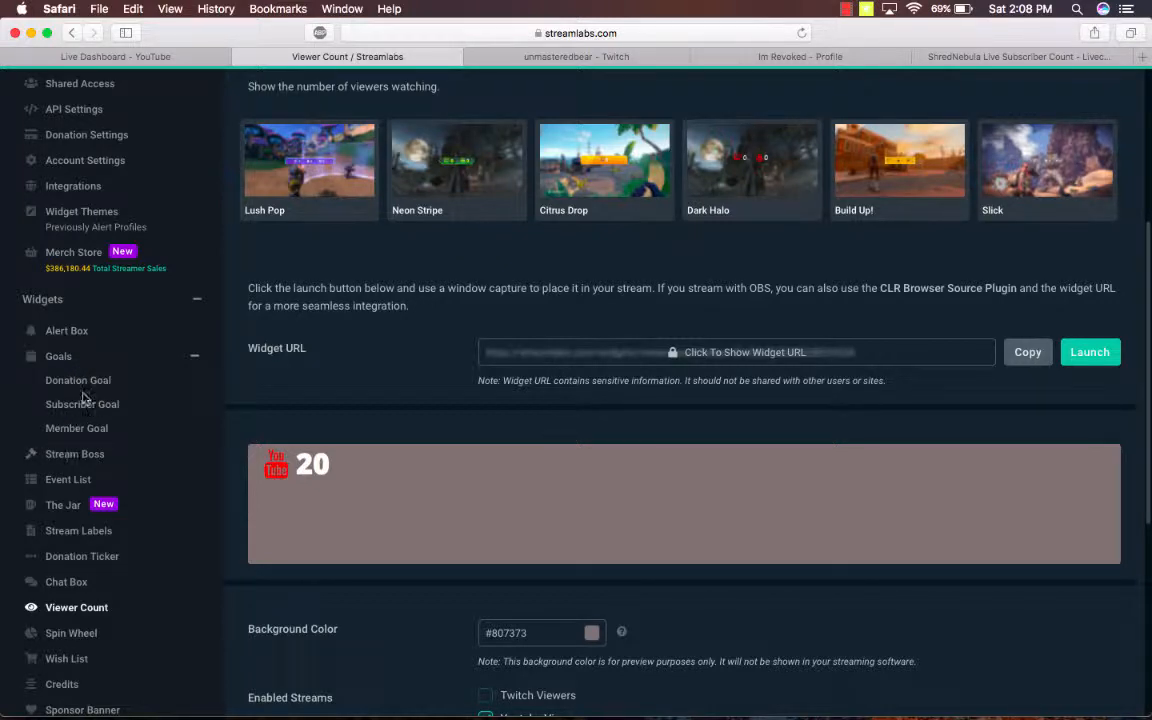
click(79, 389)
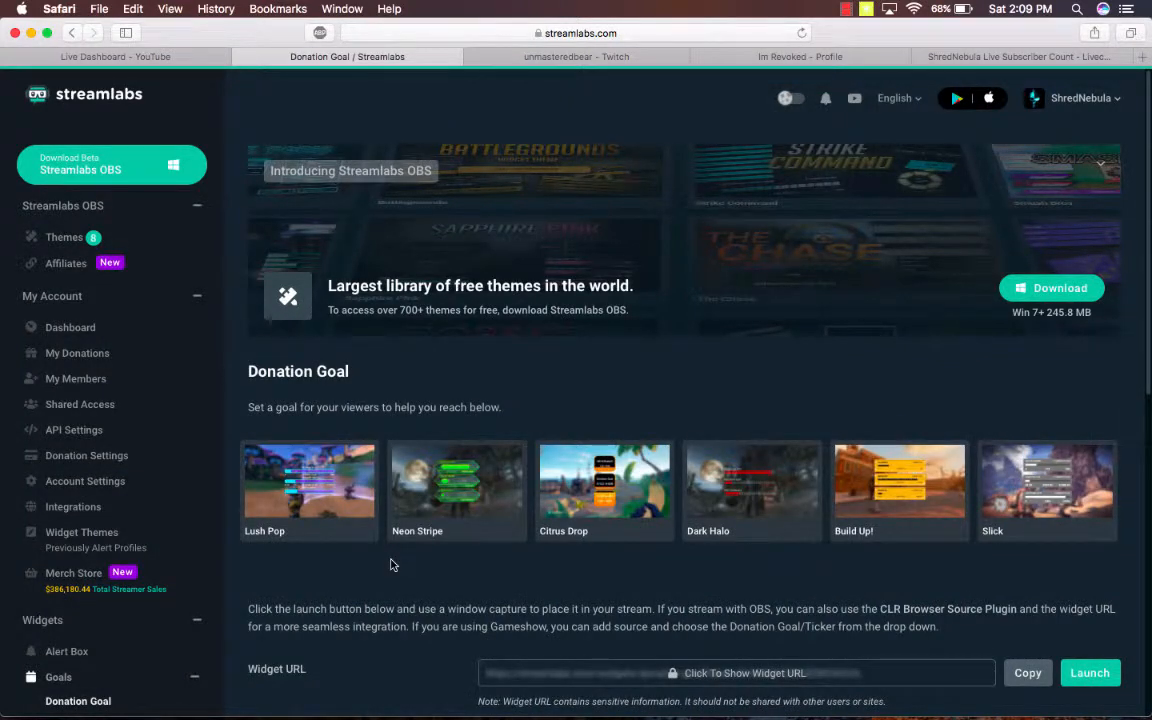
- Fill in the donation goal with title "Donation Goal", goal amount 5.00, starting amount 0.00 and end date 12/31/2018
scroll(390, 565, down, 5)
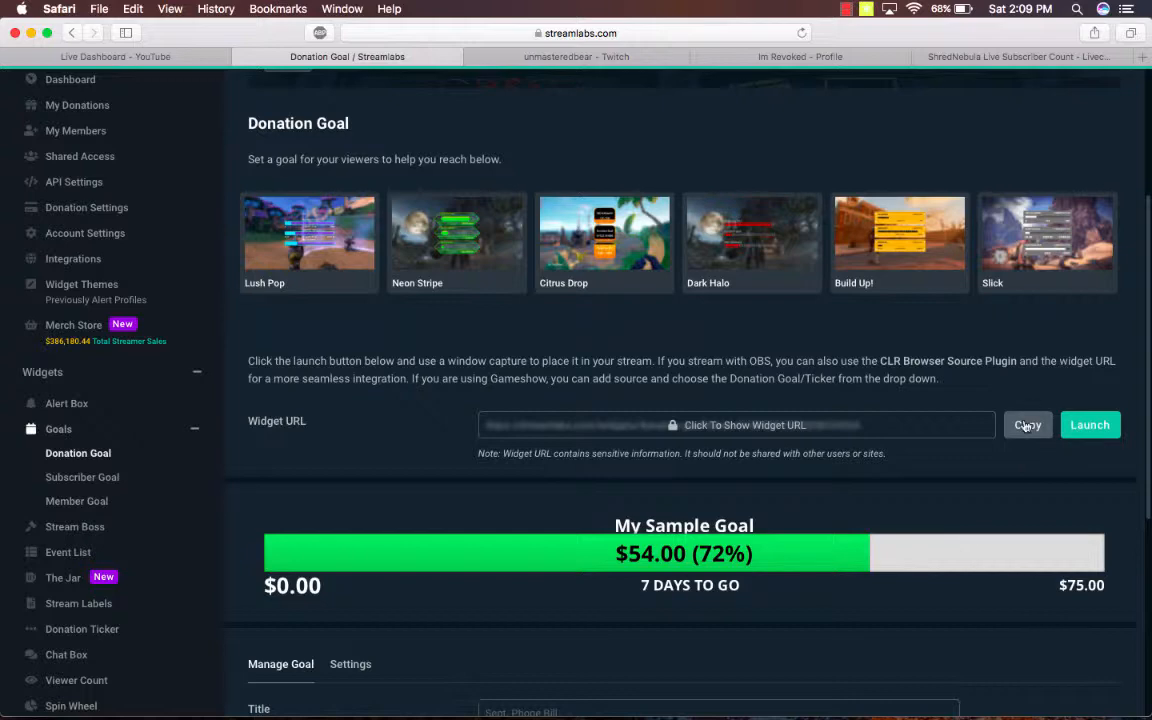
scroll(1027, 425, down, 5)
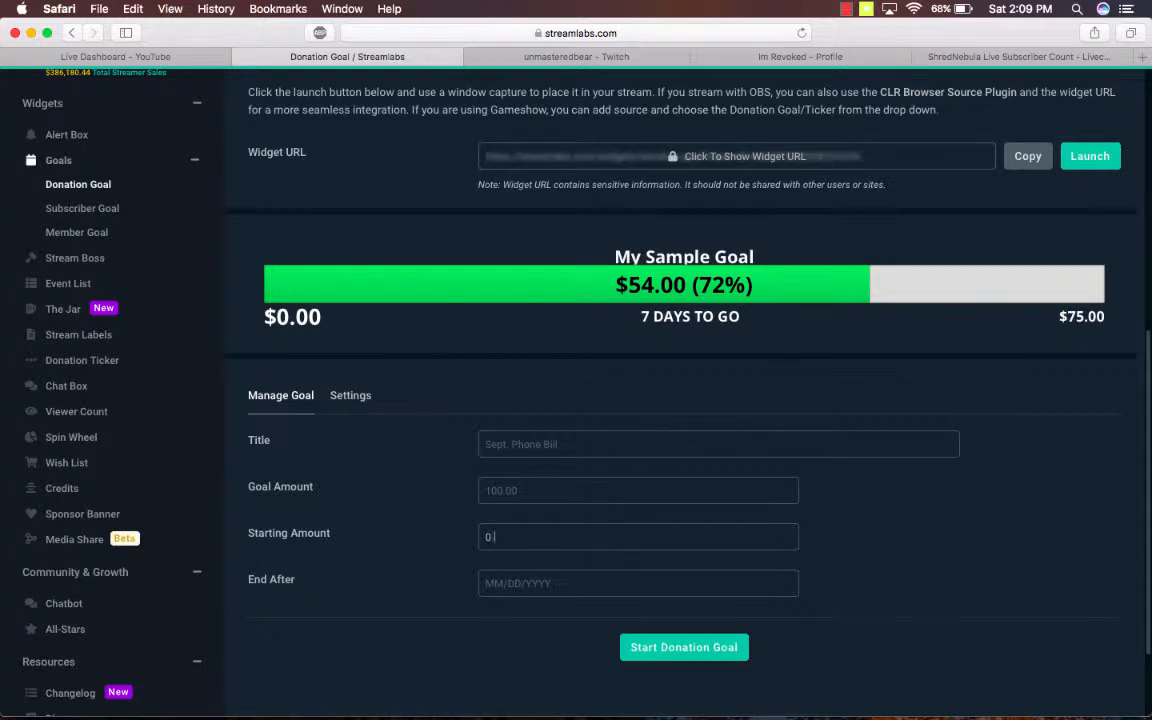
text(.00)
text(12/31)
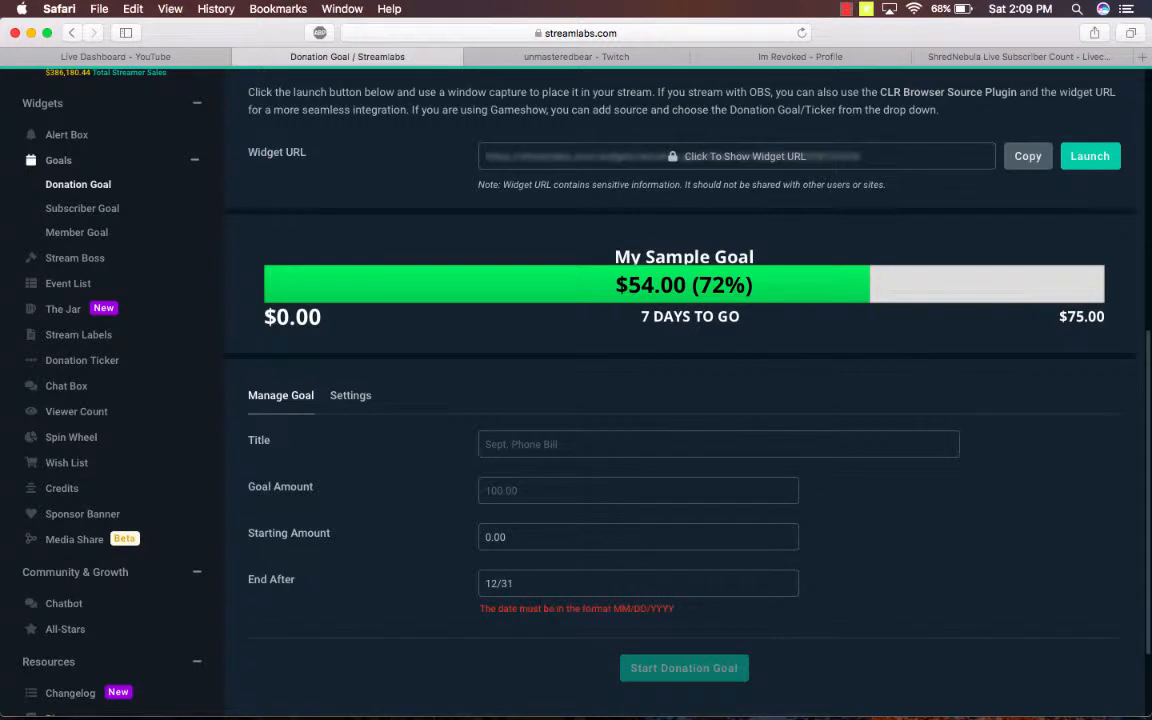
text(/2018)
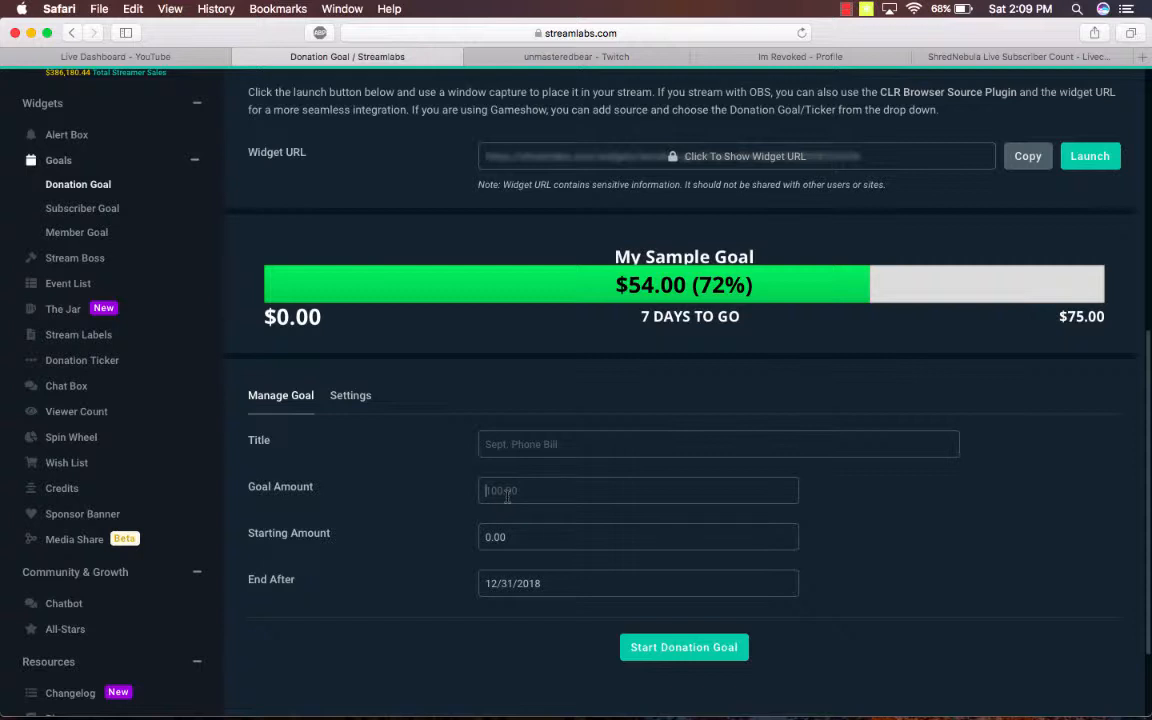
text(5.0)
key(BackSpace)
key(BackSpace)
key(BackSpace)
text(5.00)
- Review the donation goal's layout and color settings, and start the donation goal
click(355, 397)
scroll(464, 549, down, 2)
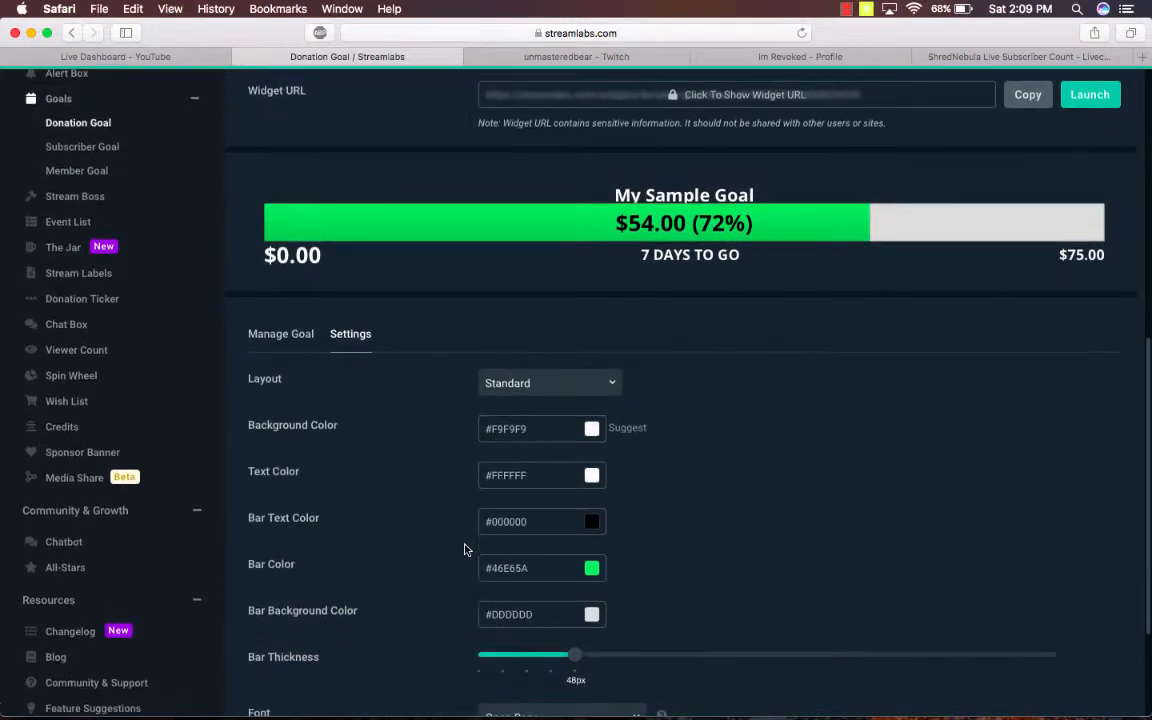
click(270, 345)
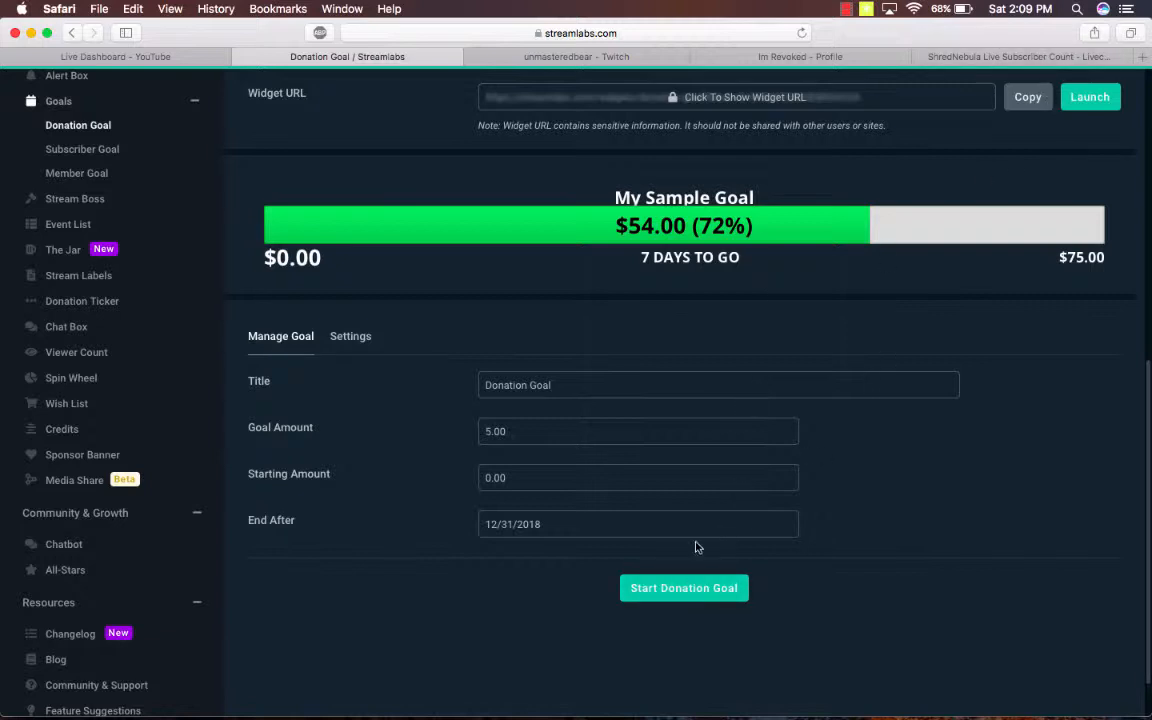
click(665, 598)
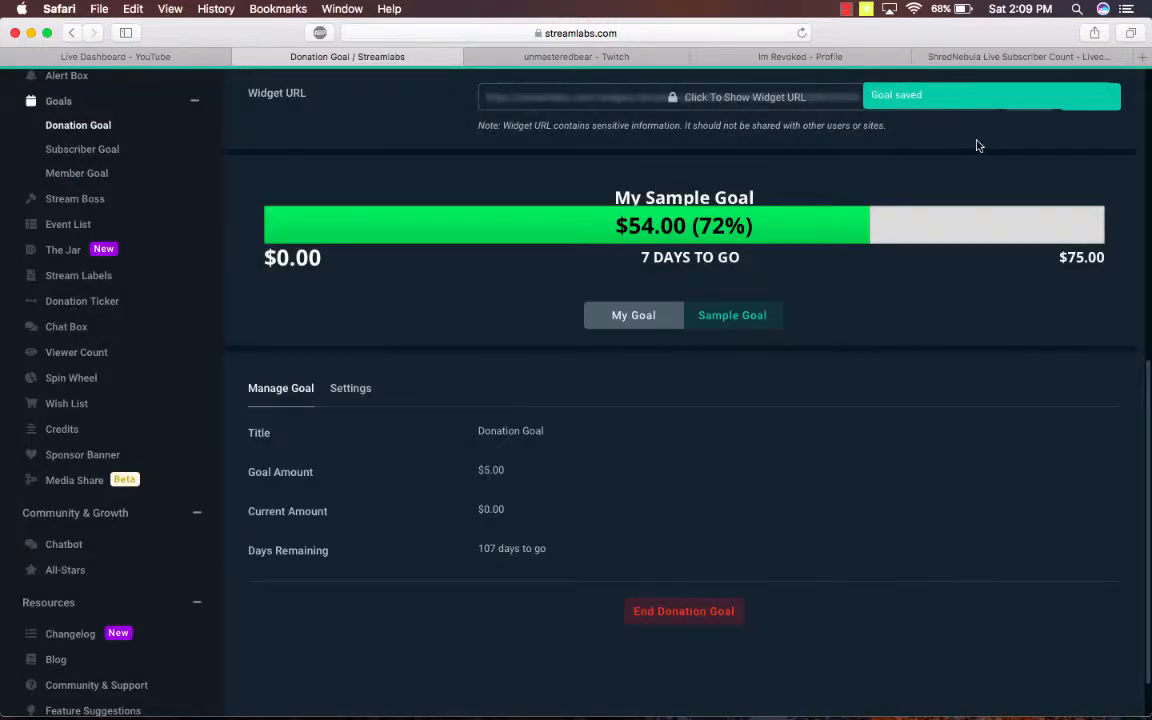
- Copy the donation goal's widget URL and switch to the Test scene in OBS
scroll(979, 146, up, 2)
click(1022, 155)
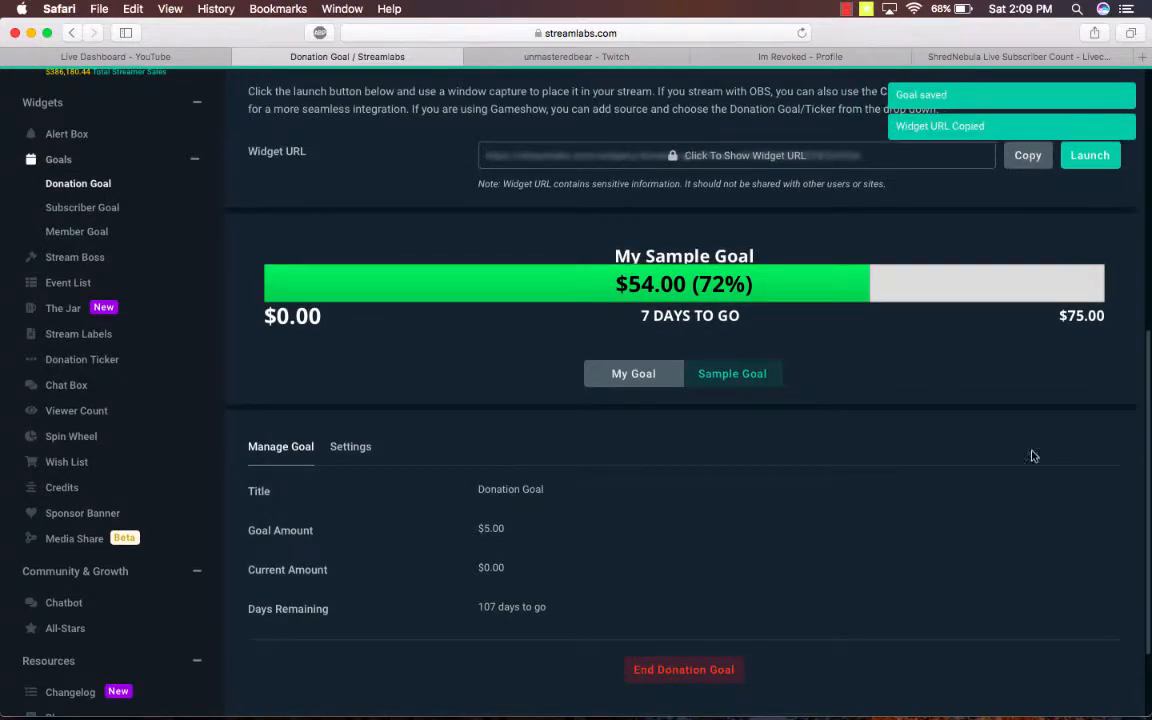
mouse_move(983, 715)
click(856, 688)
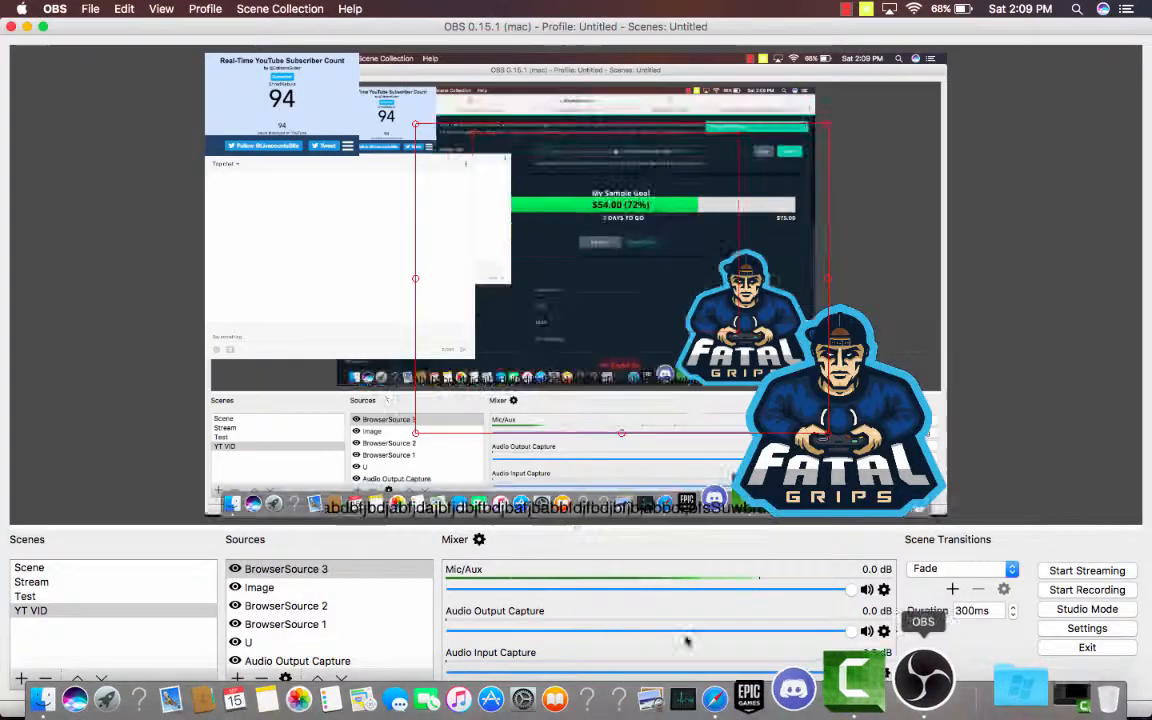
click(104, 596)
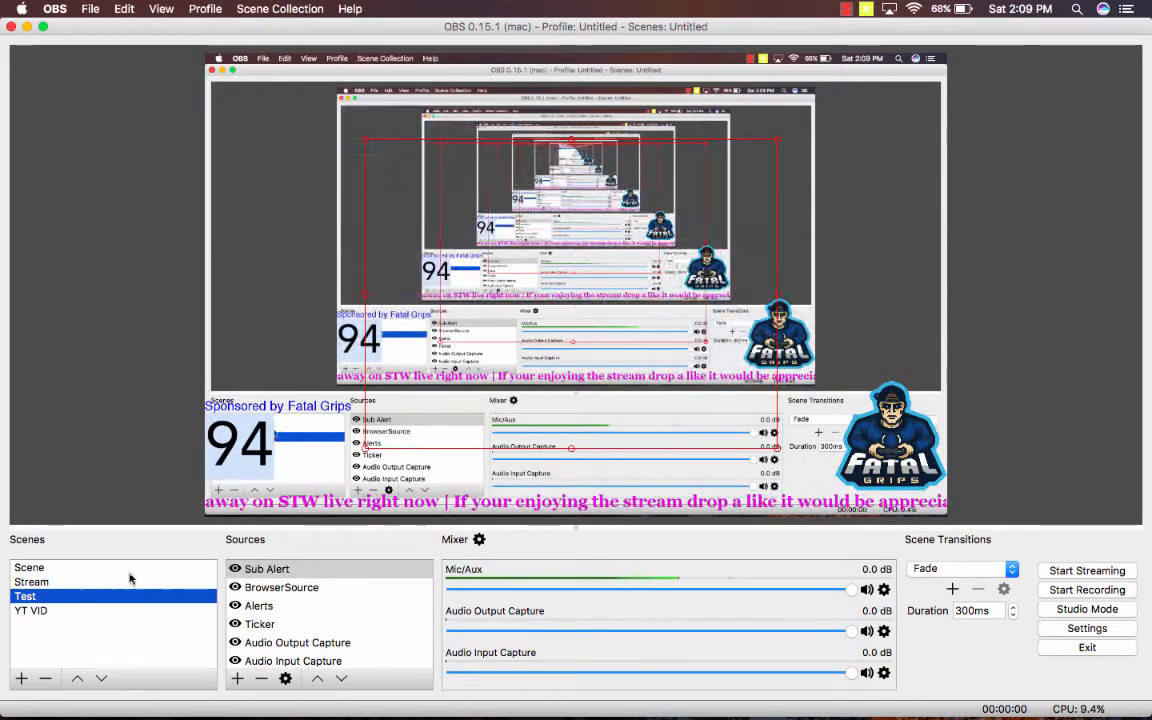
- Add a new BrowserSource named "Donation Goal" to the Test scene
click(238, 679)
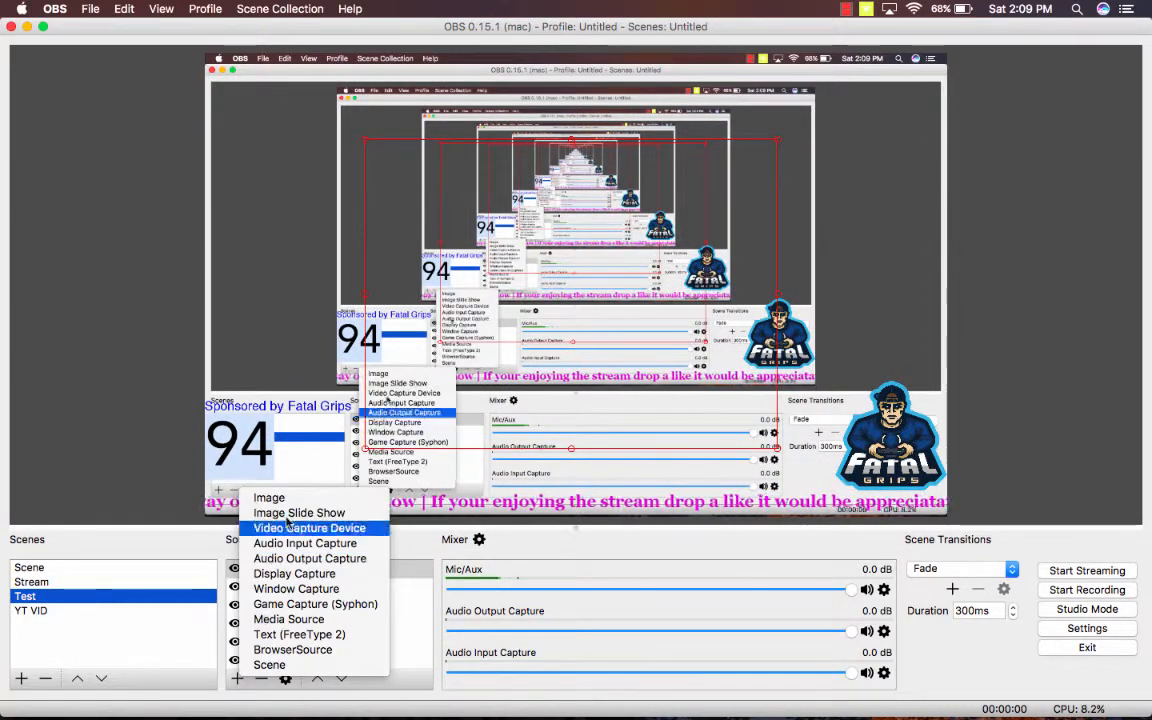
click(293, 649)
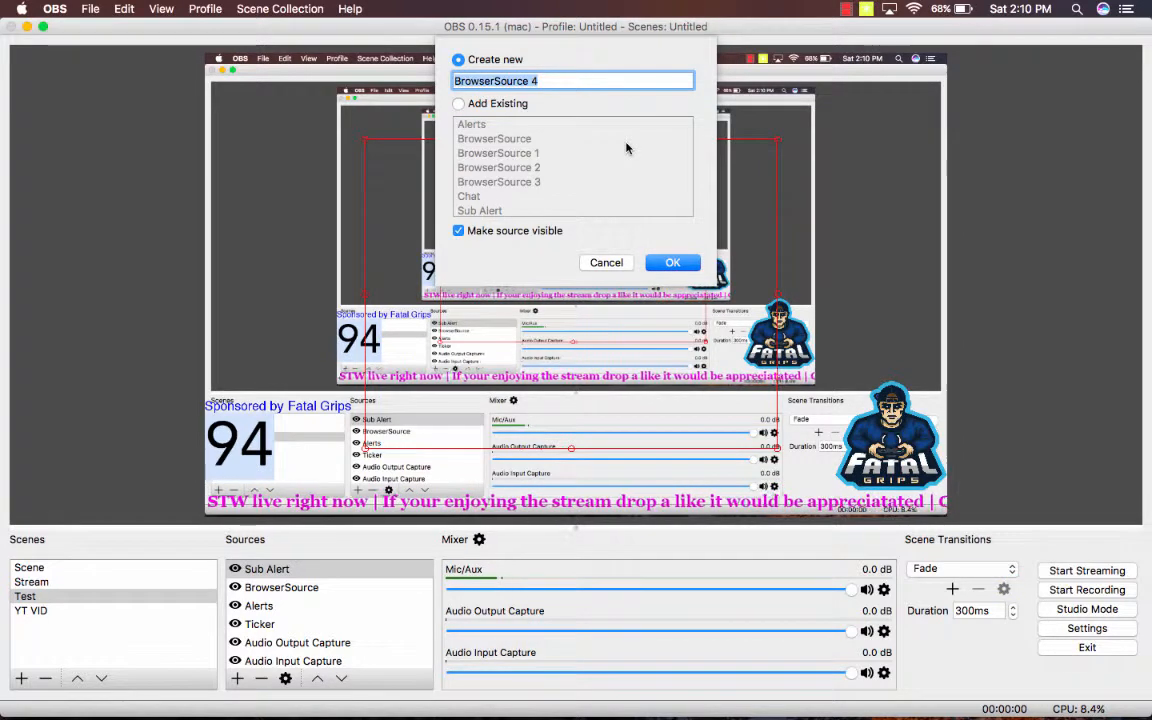
key(BackSpace)
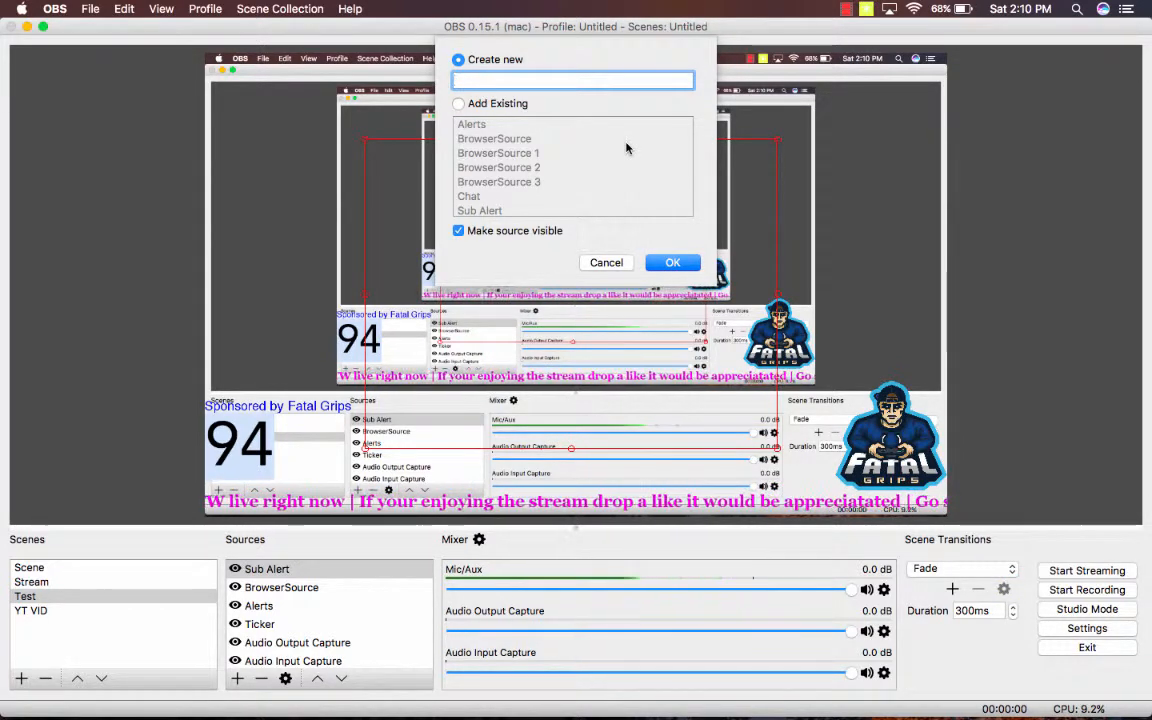
text(Donation Goal)
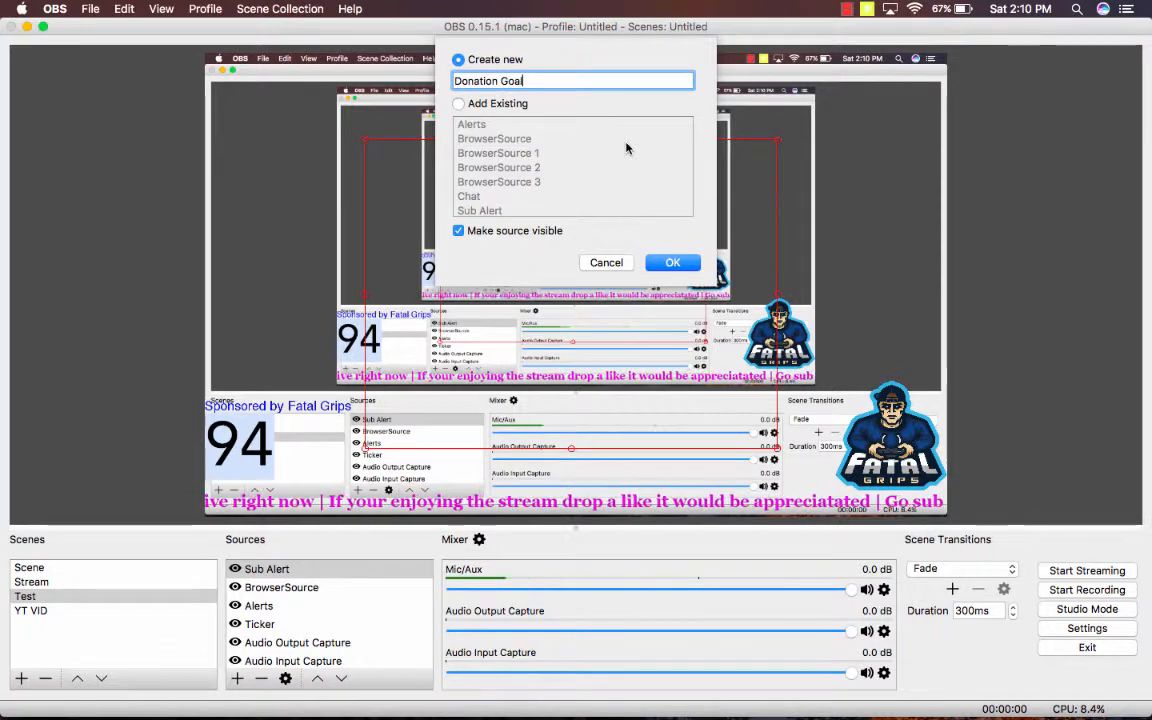
key(Return)
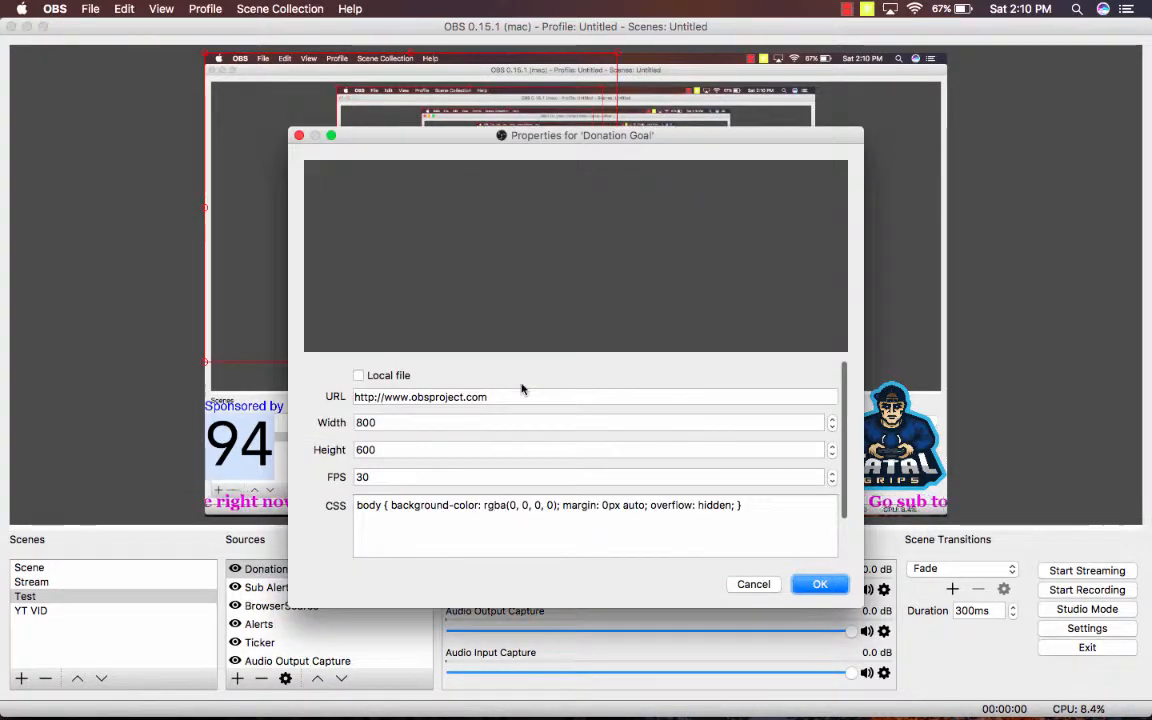
- Replace the Donation Goal source's default URL with the copied Streamlabs widget URL and accept the properties
double_click(505, 389)
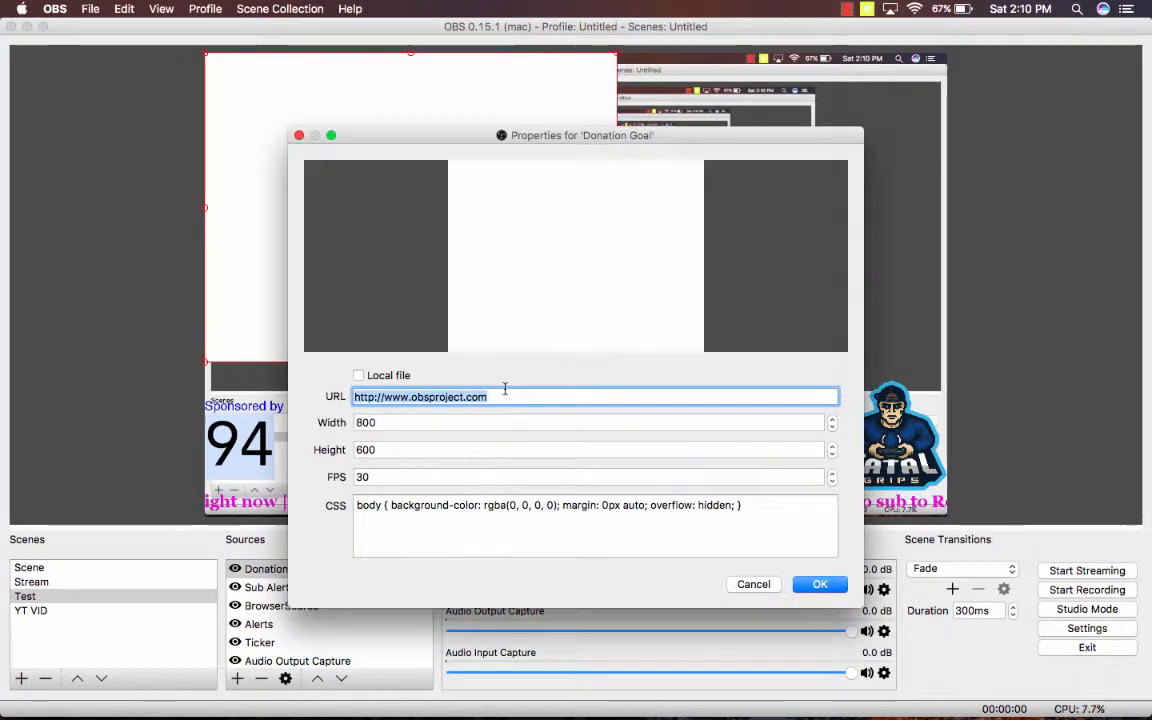
key(super+v)
key(Return)
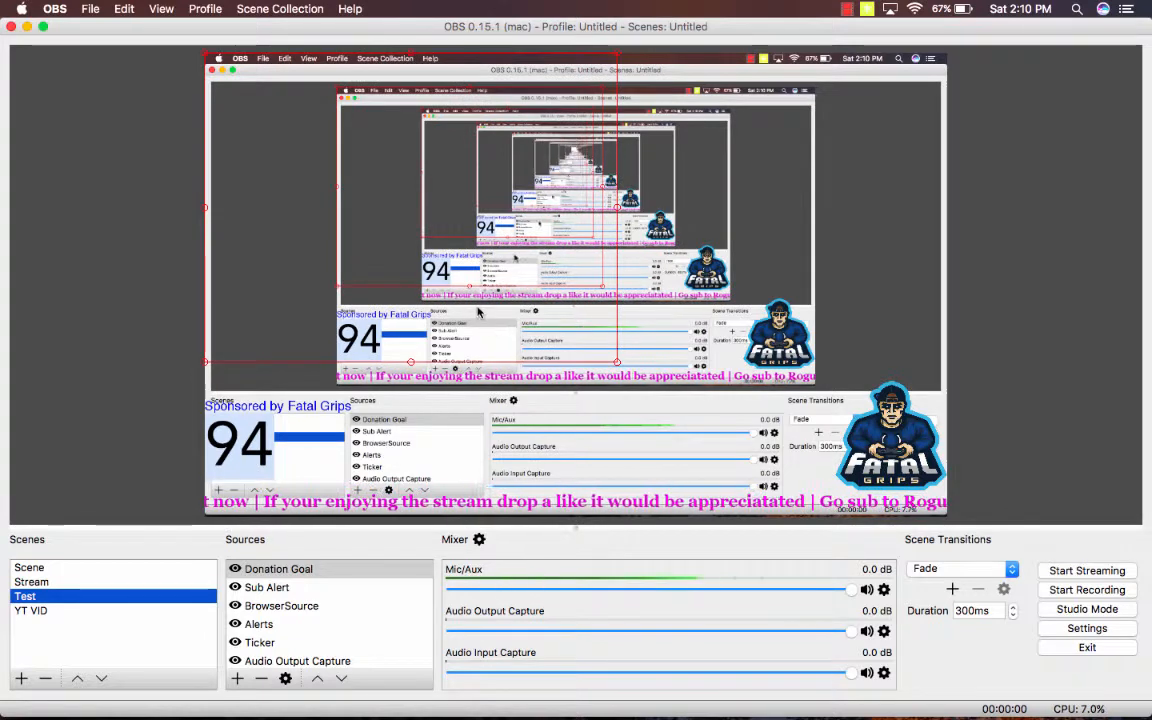
- Move the Donation Goal source to the top centre of the canvas and deselect it
drag(501, 301, 701, 298)
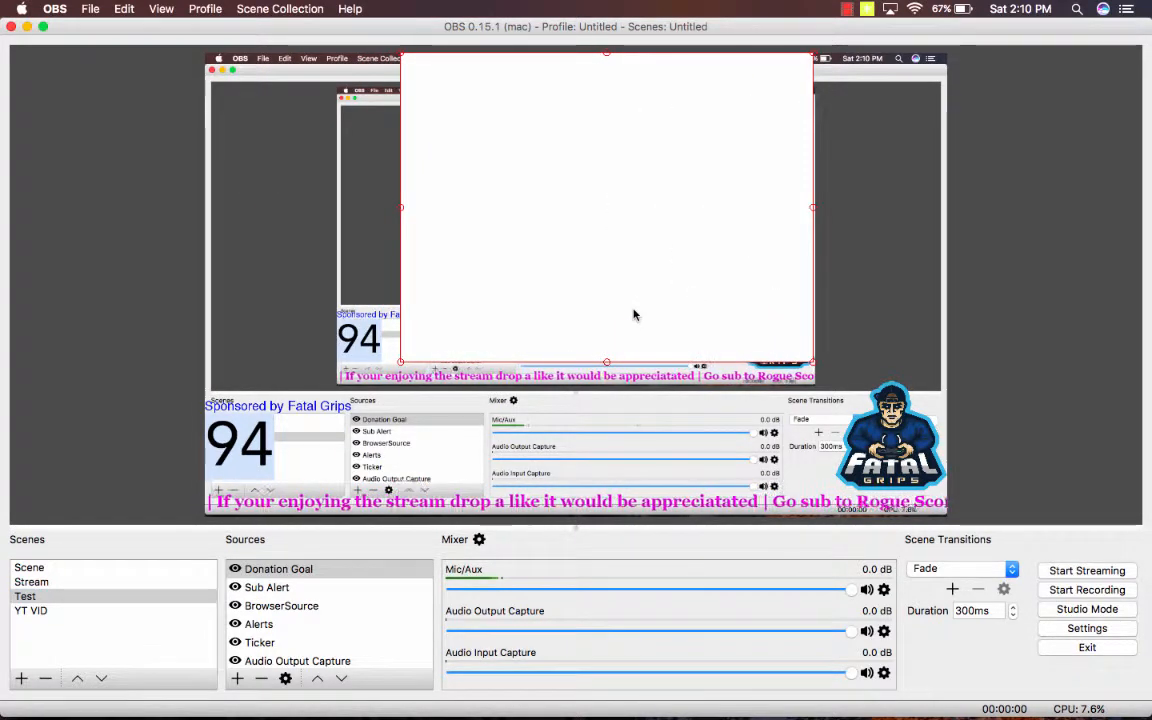
right_click(633, 315)
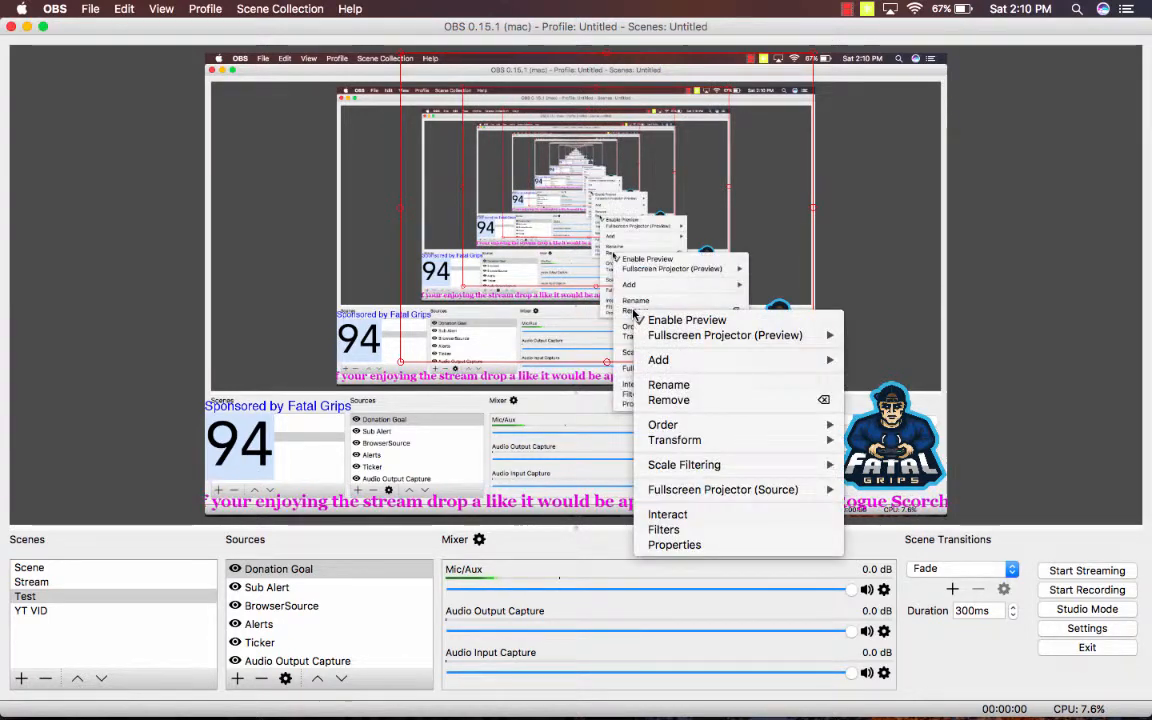
click(595, 103)
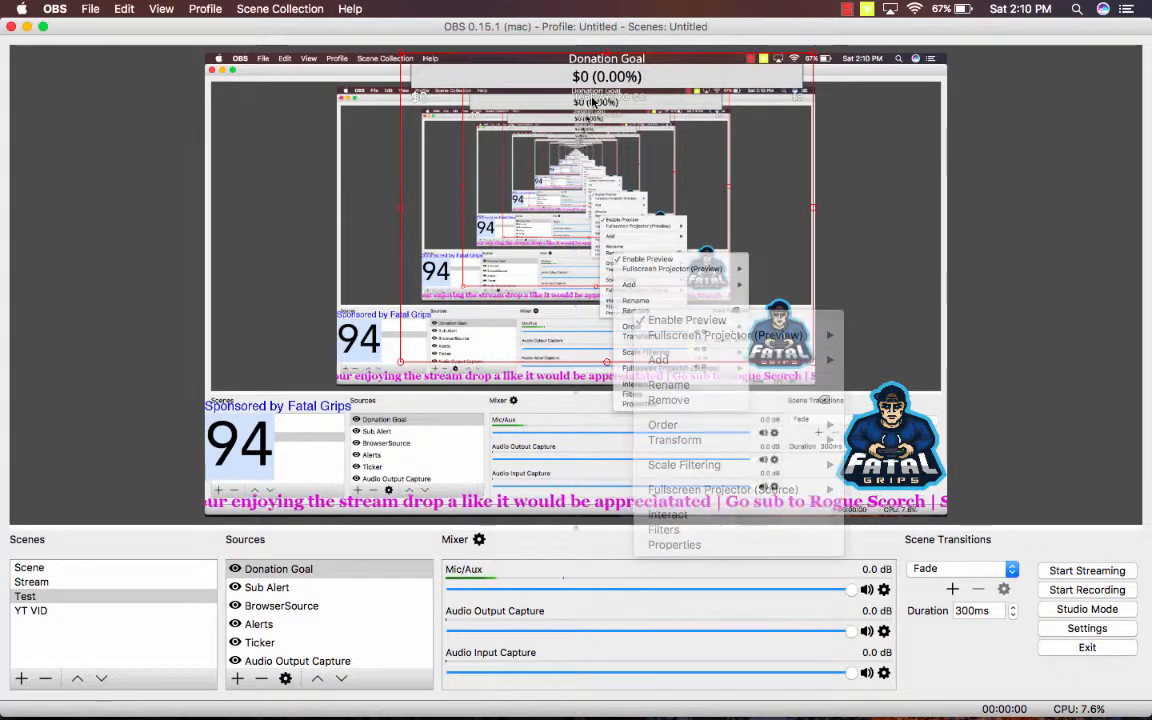
drag(595, 118, 570, 102)
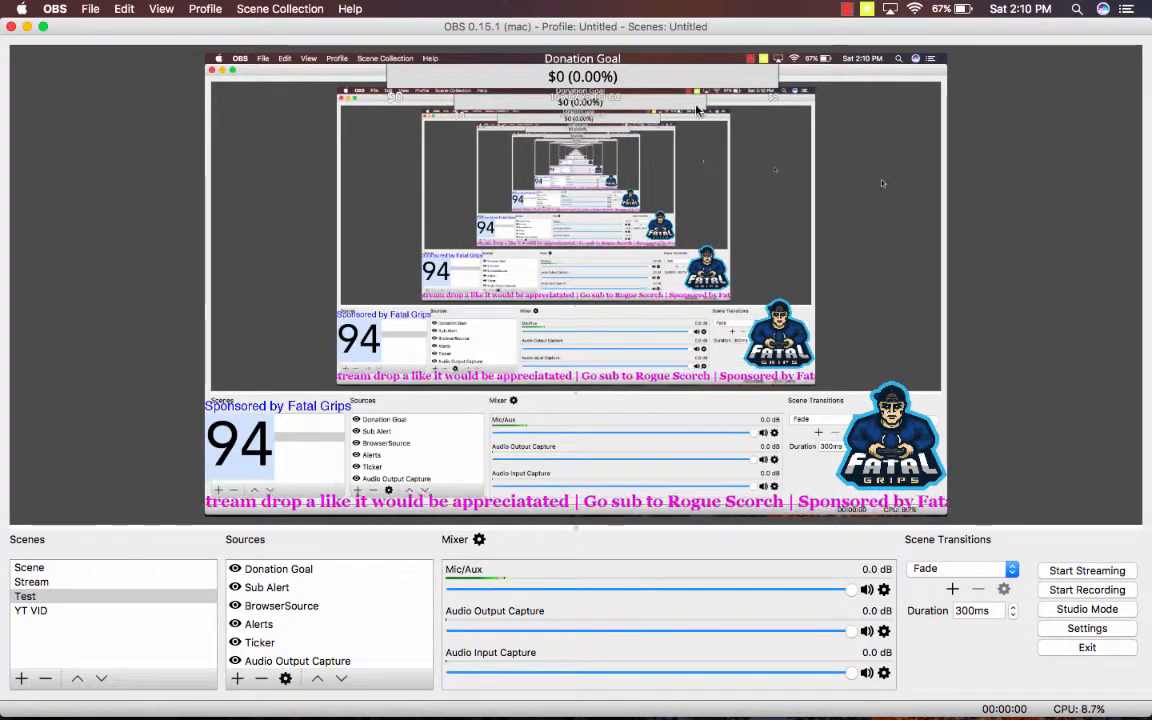
click(617, 83)
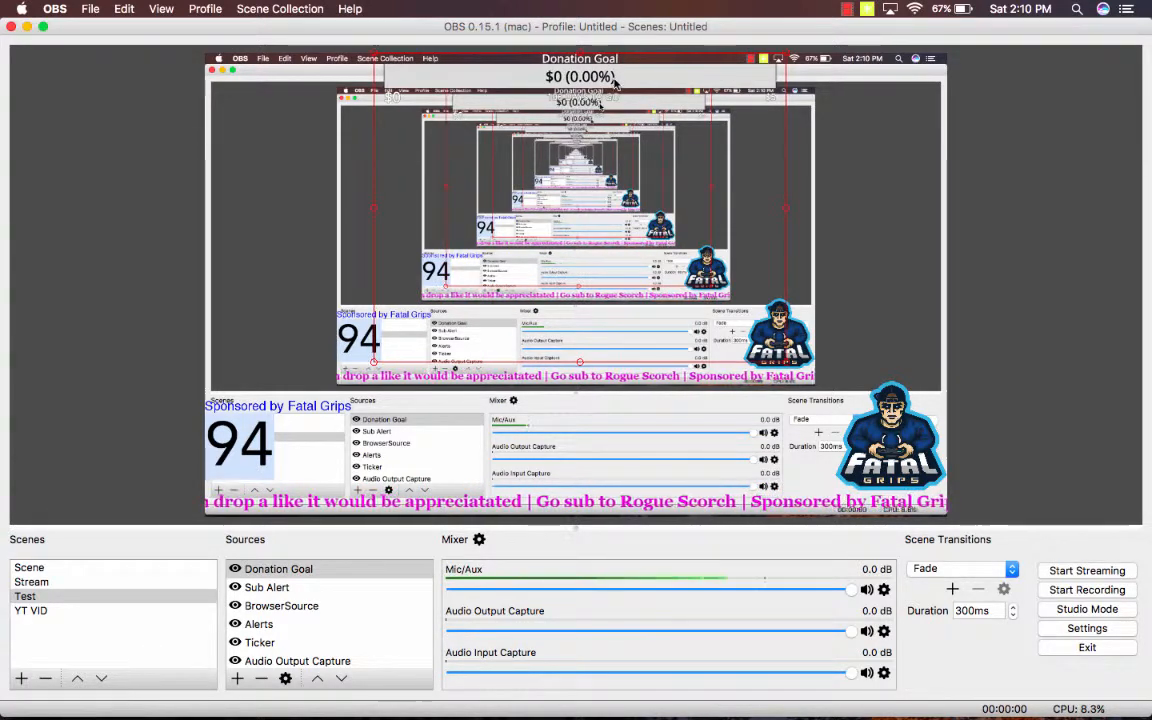
click(1018, 253)
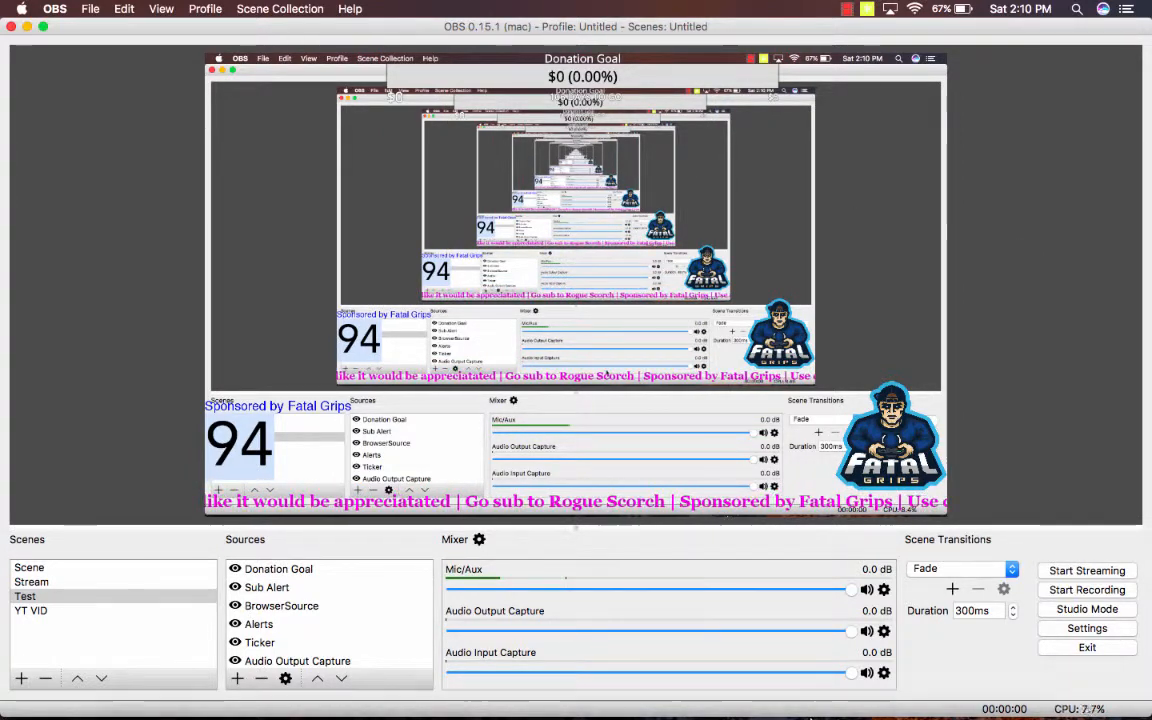
- Switch to Safari and look through the other Streamlabs widgets and account pages offered beside the Donation Goal page
mouse_move(1005, 714)
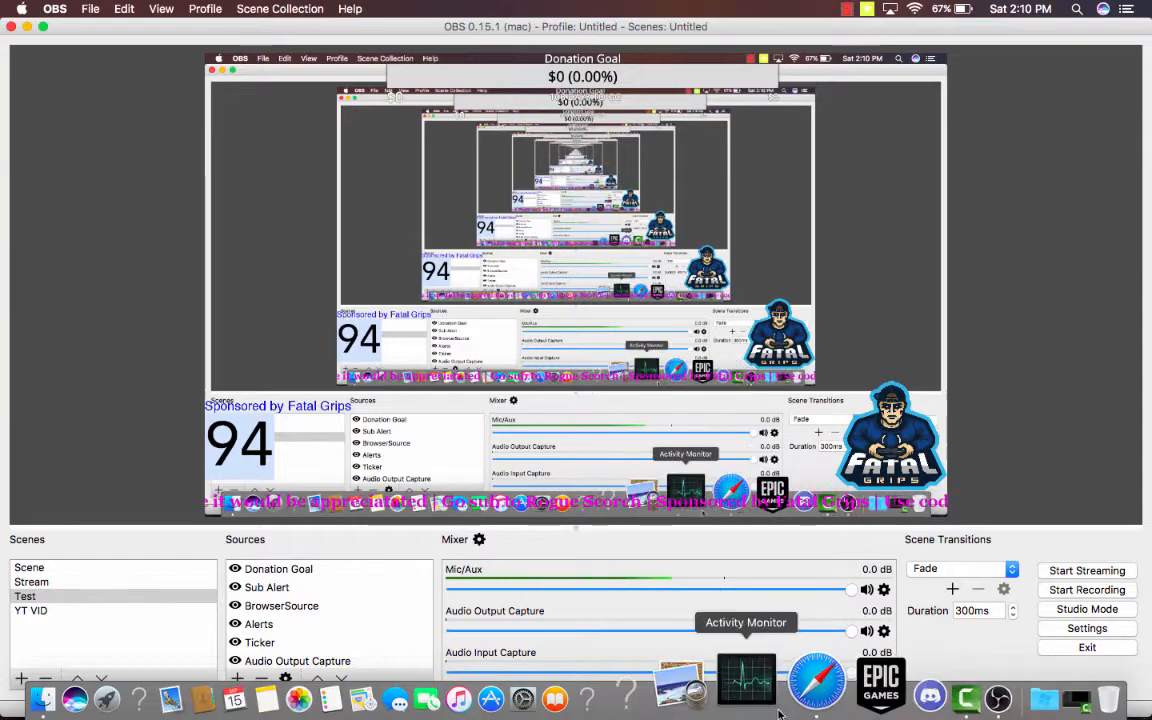
click(789, 714)
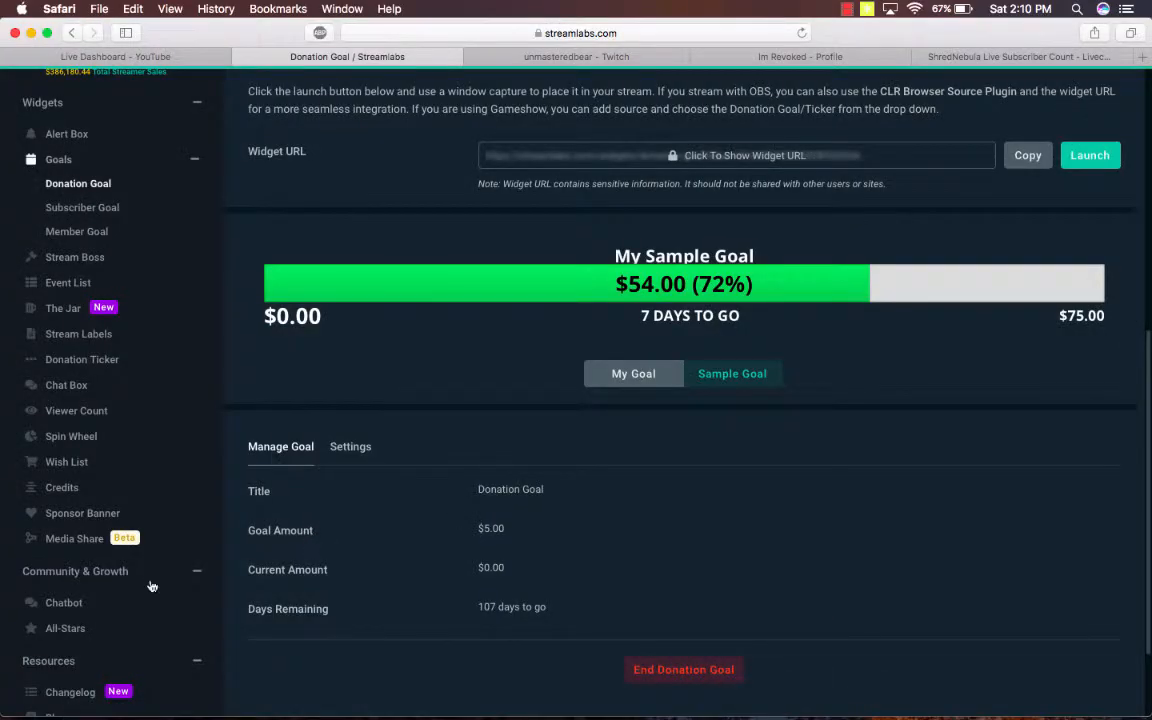
scroll(151, 586, down, 4)
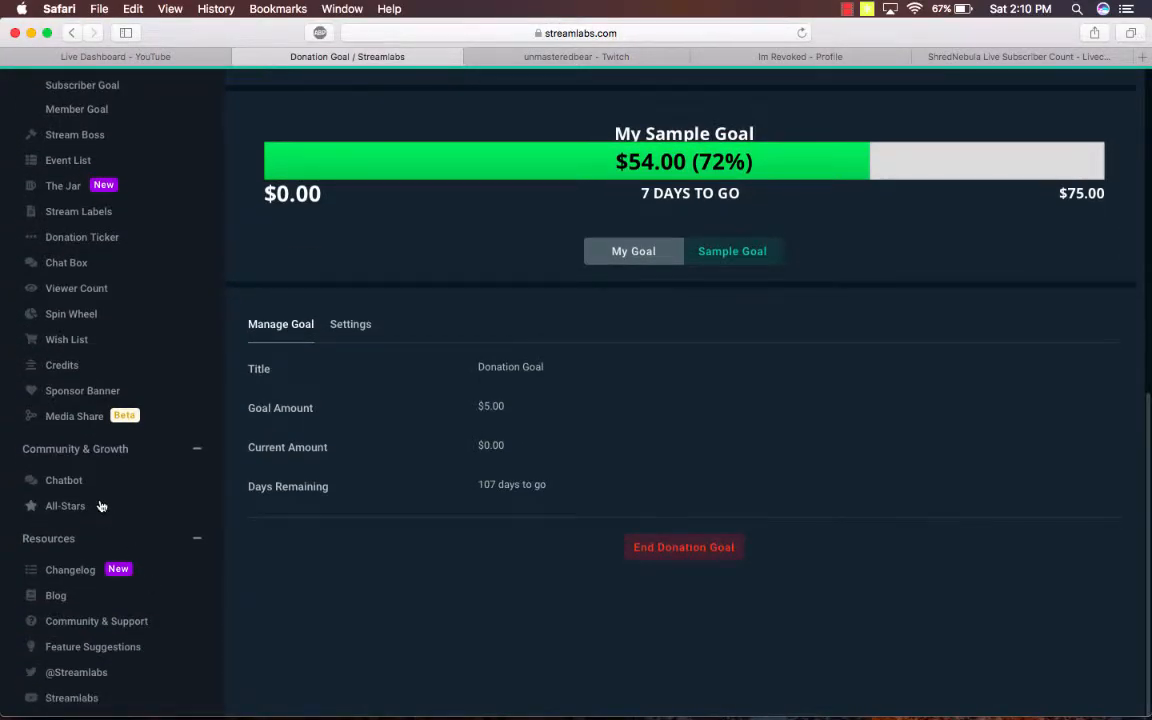
scroll(100, 506, up, 2)
scroll(94, 399, up, 2)
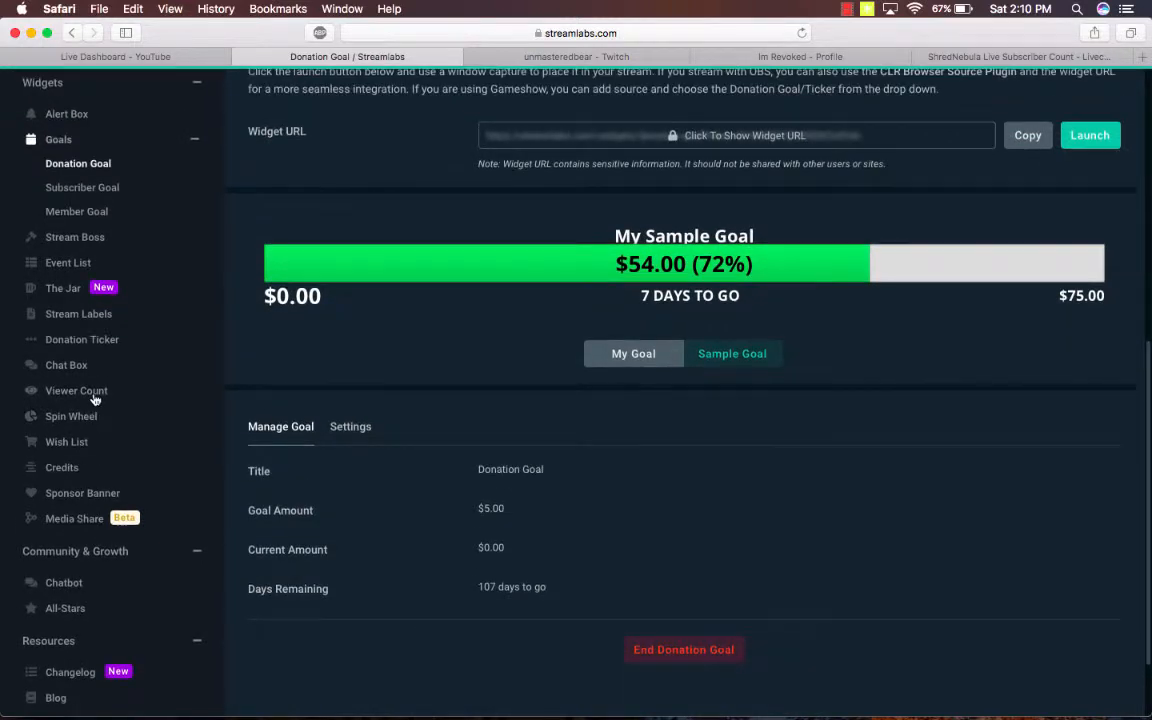
scroll(78, 451, up, 3)
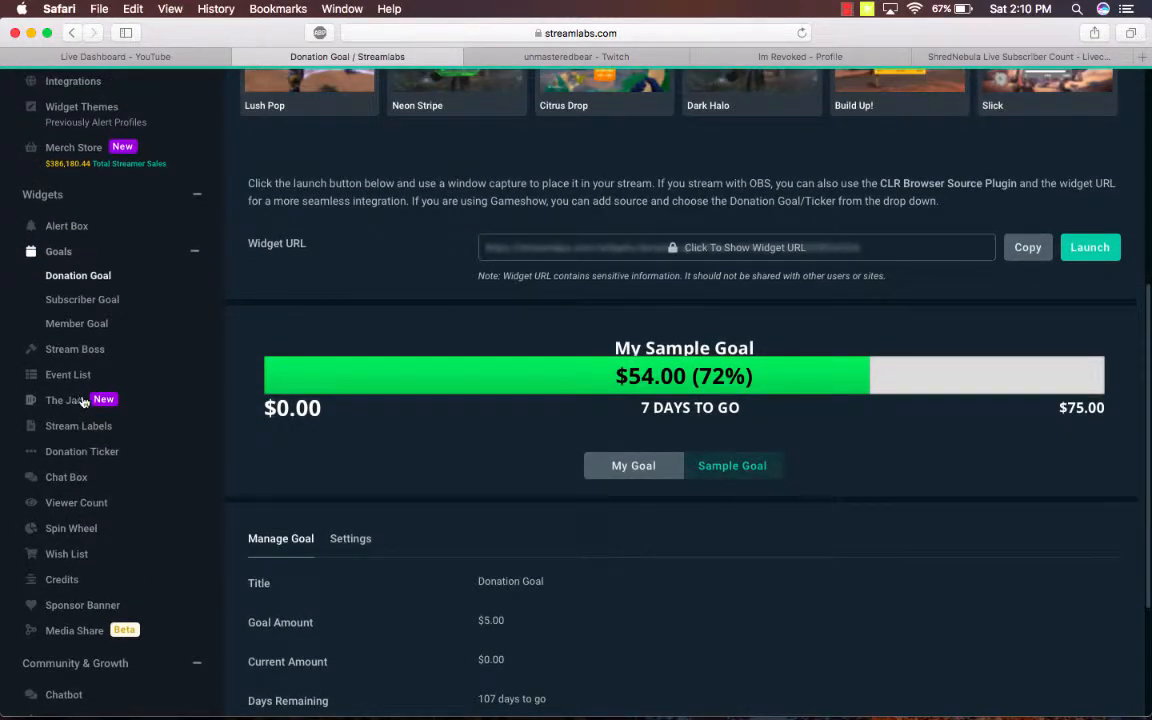
scroll(83, 400, up, 6)
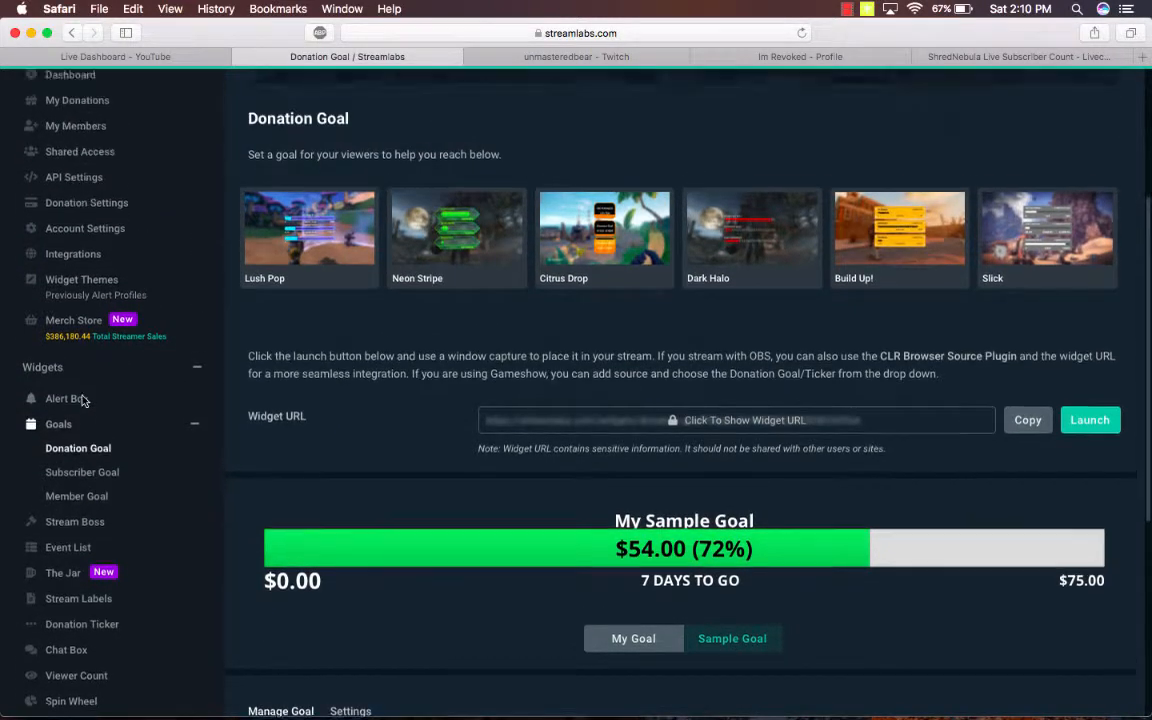
scroll(85, 398, up, 3)
scroll(80, 200, up, 4)
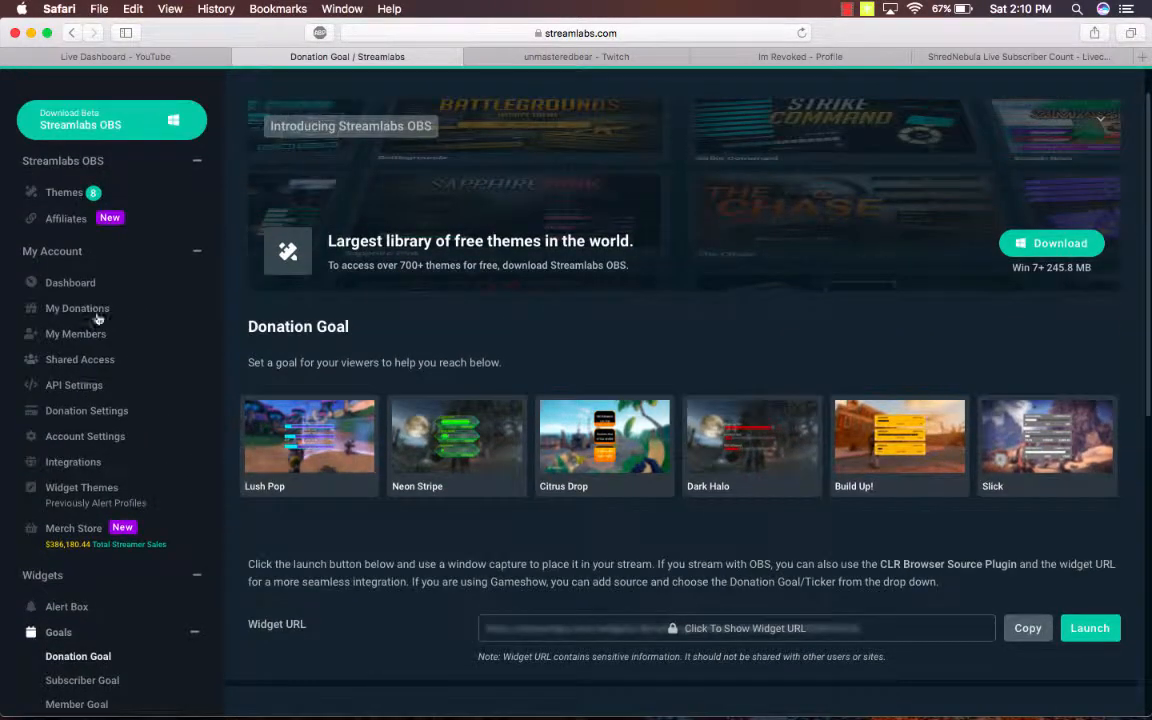
scroll(80, 487, down, 5)
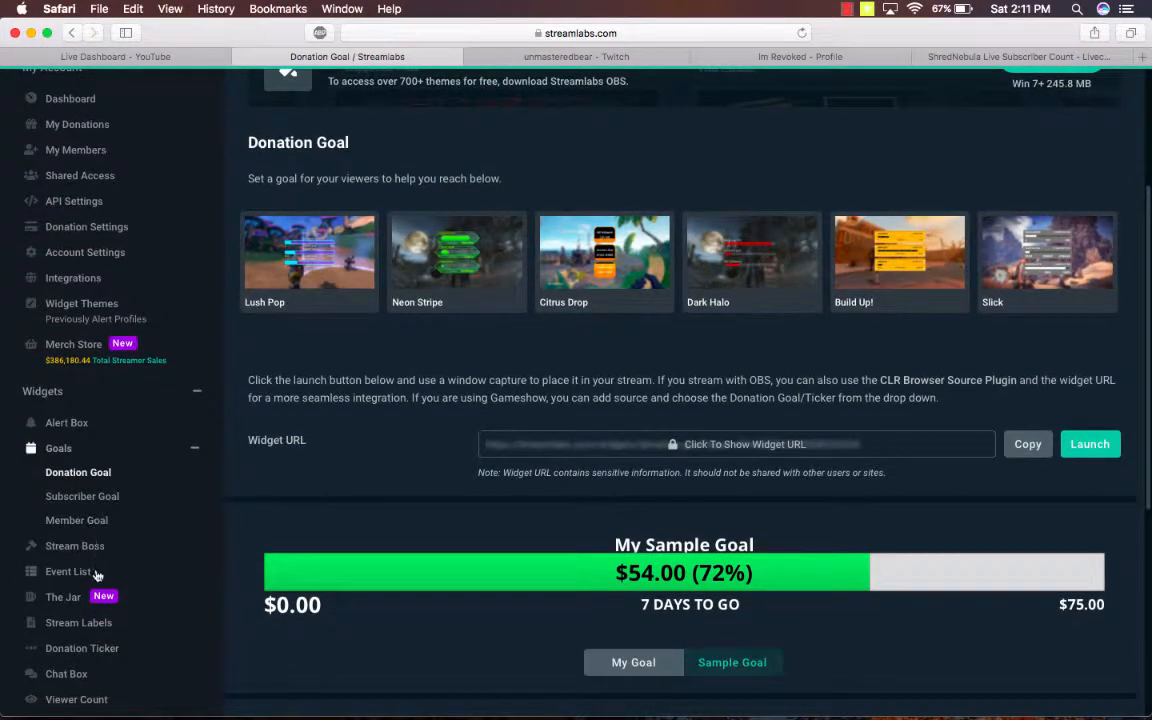
scroll(97, 574, up, 8)
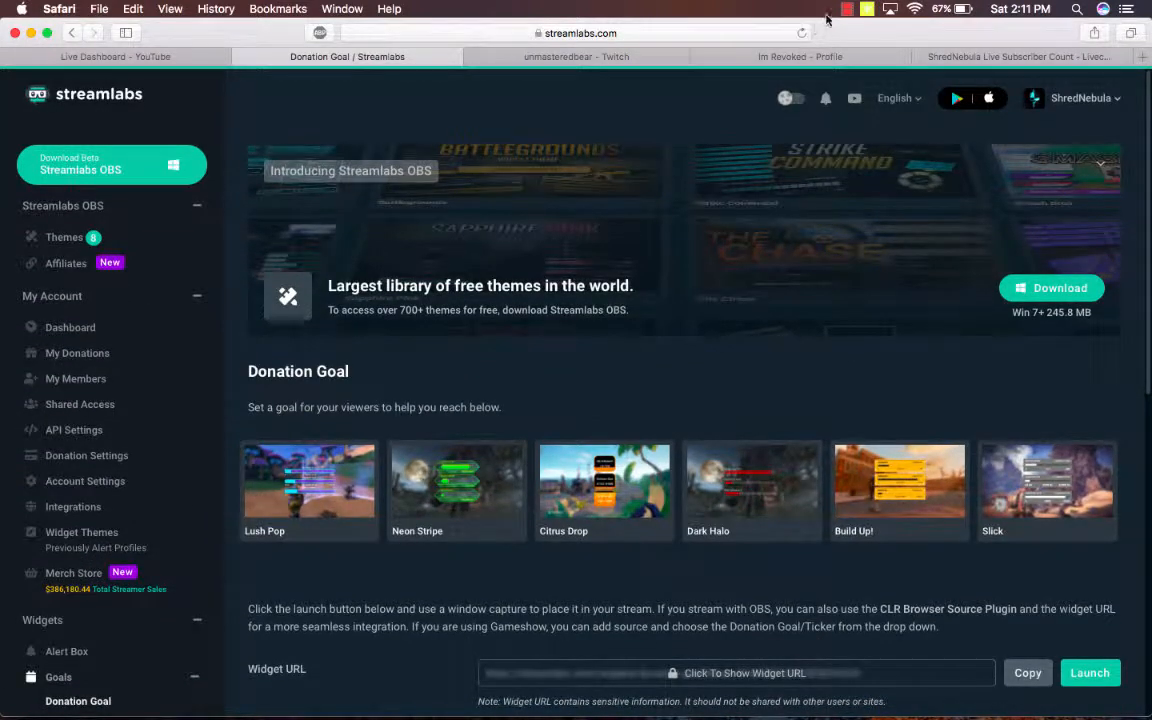
click(849, 10)
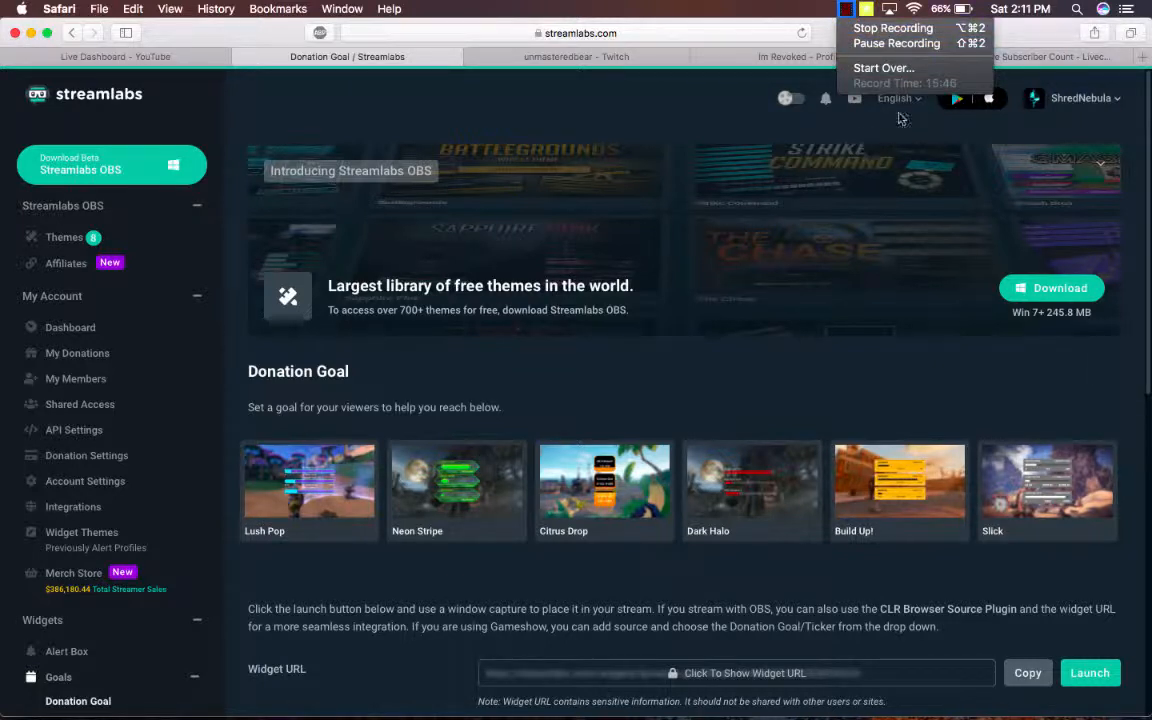